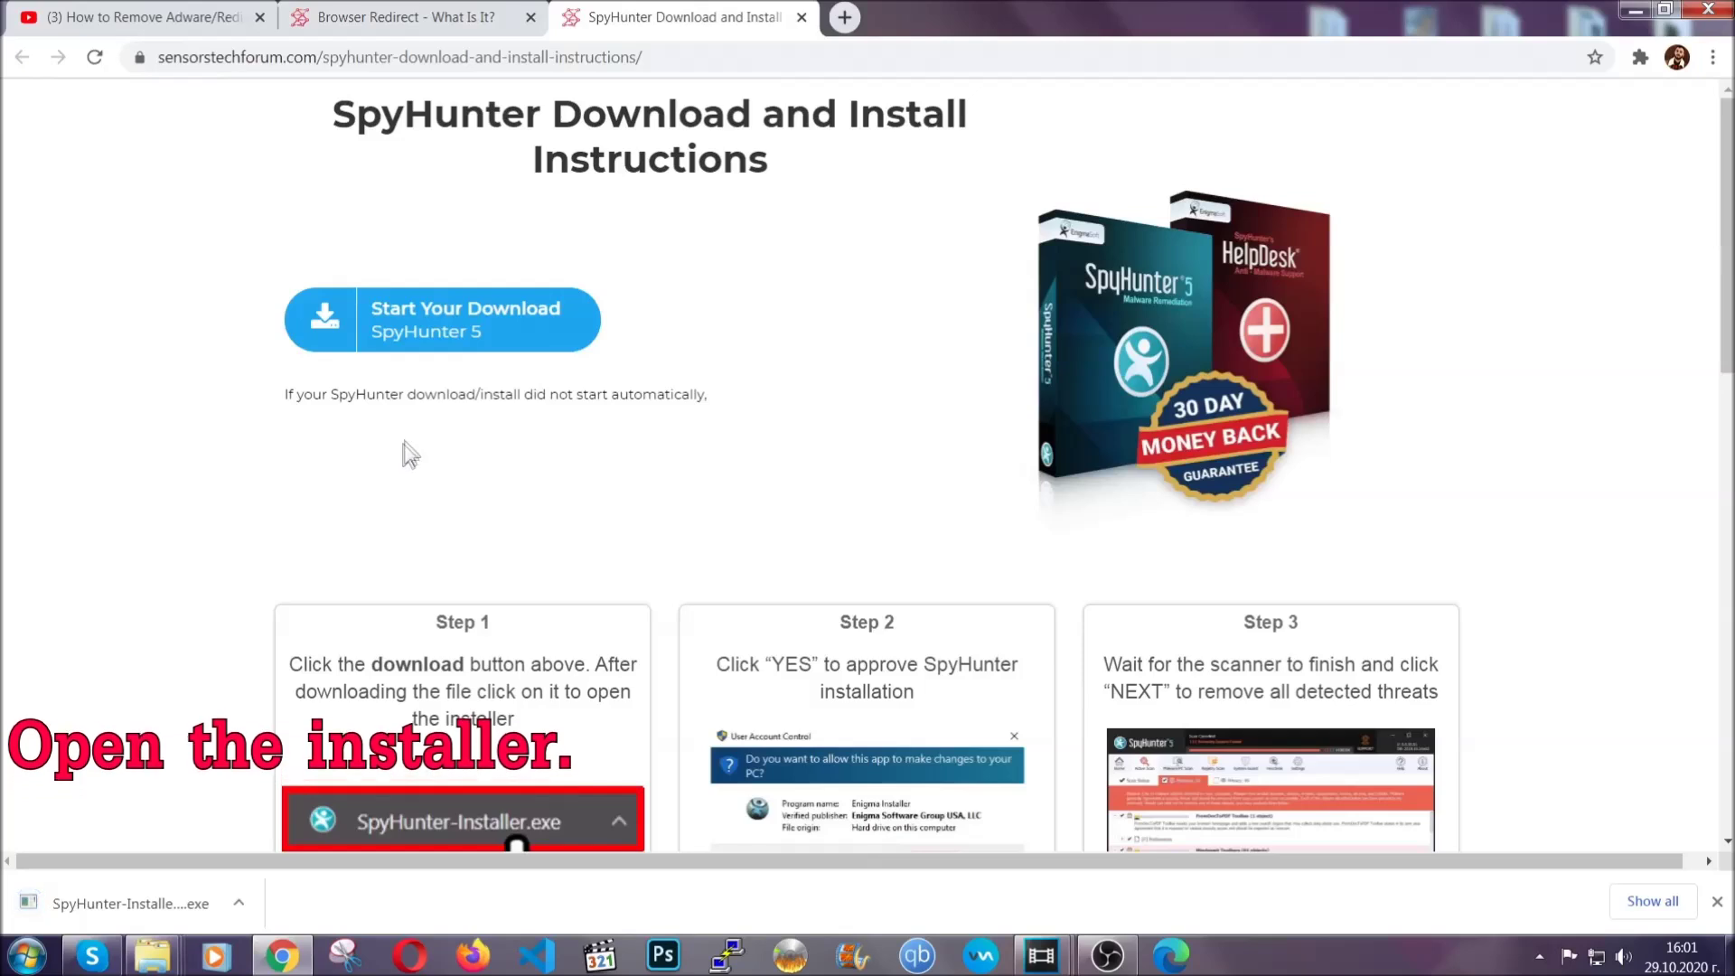
Launch the downloaded SpyHunter installer and set its language to English.
left_click(109, 905)
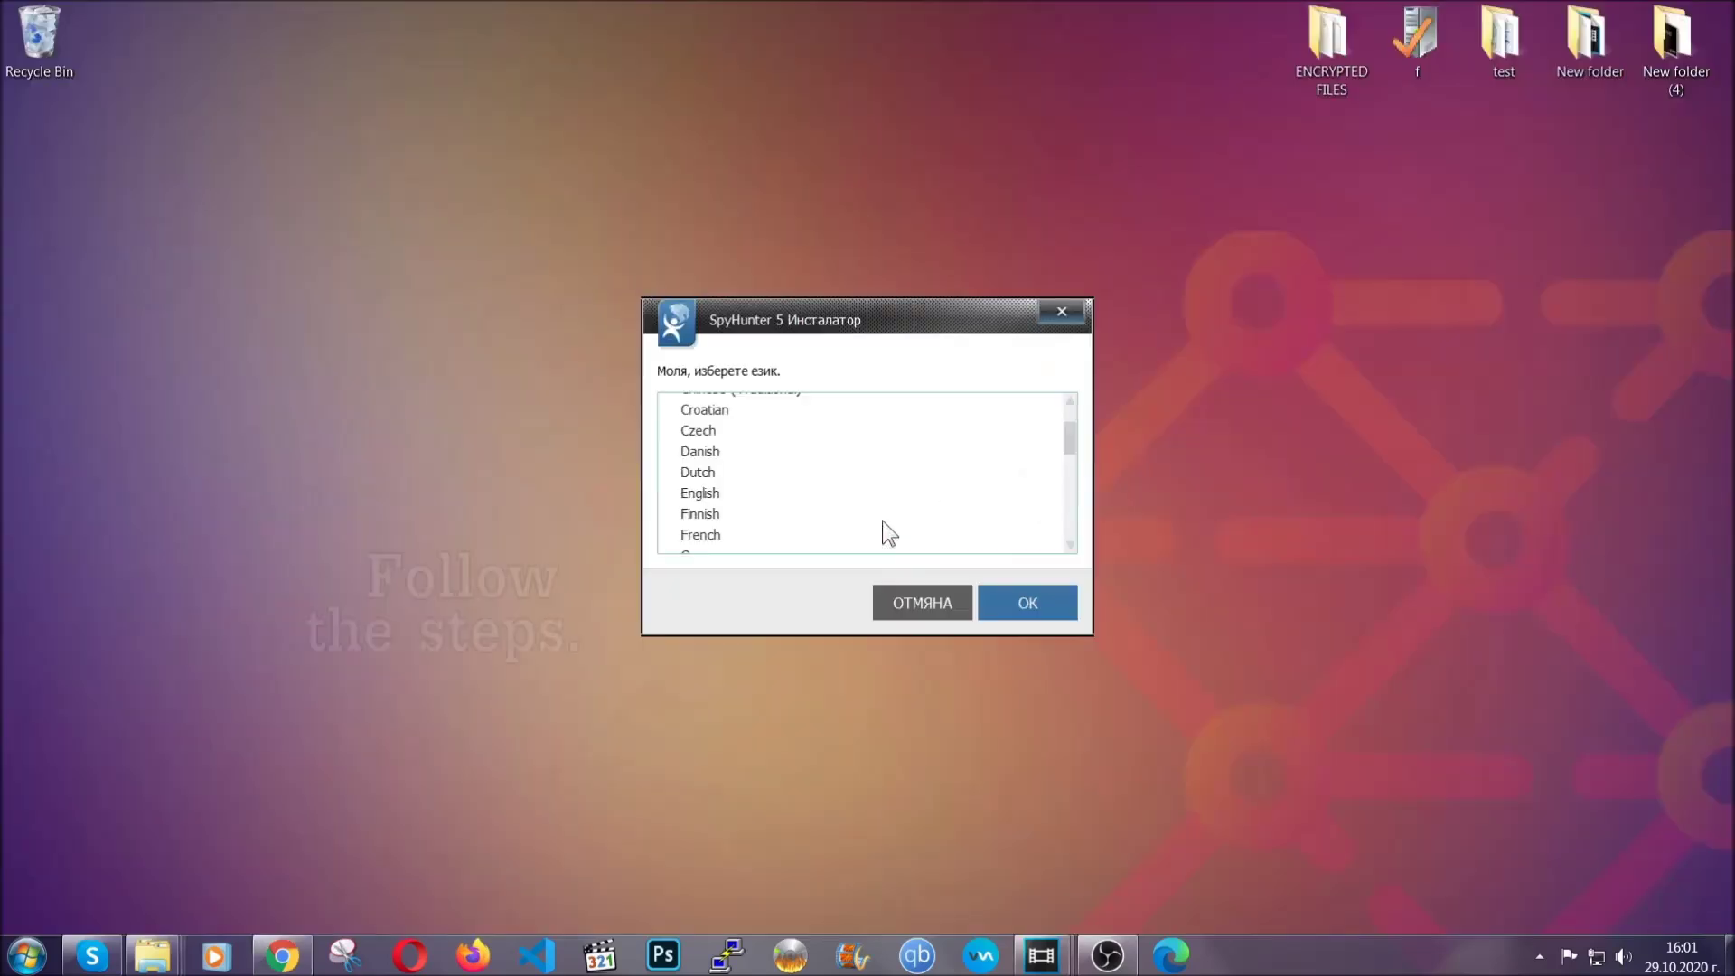
scroll(883, 530, "down", 2)
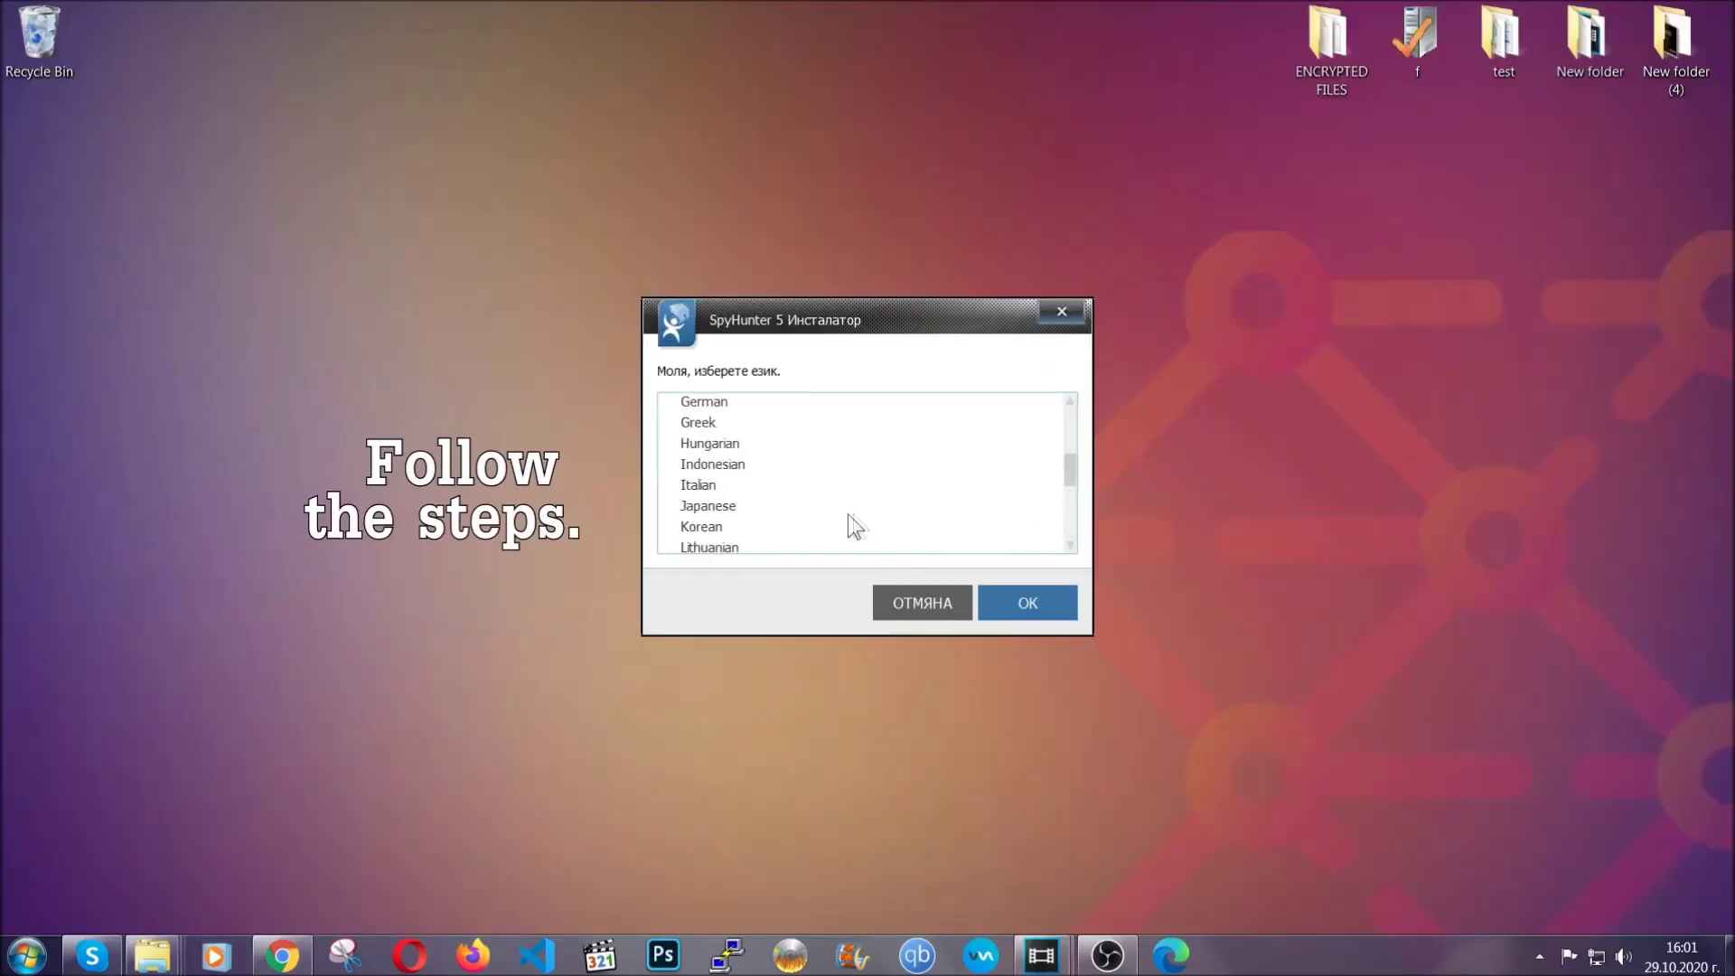
scroll(886, 534, "down", 2)
scroll(882, 533, "up", 4)
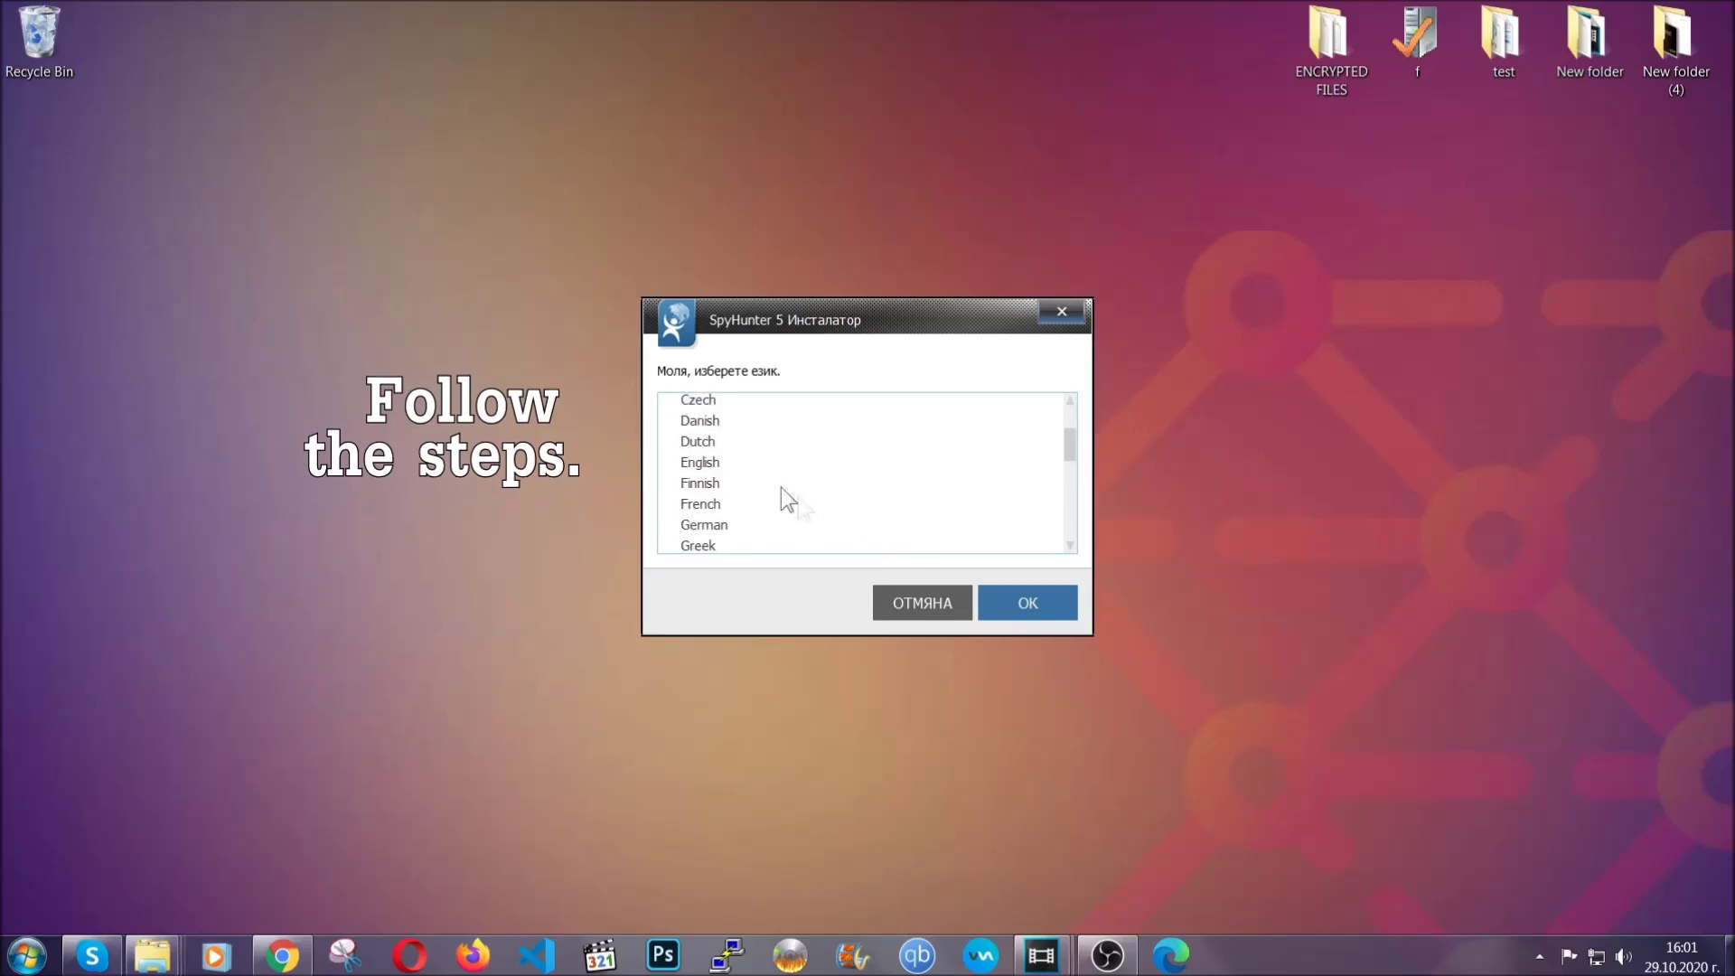
left_click(721, 464)
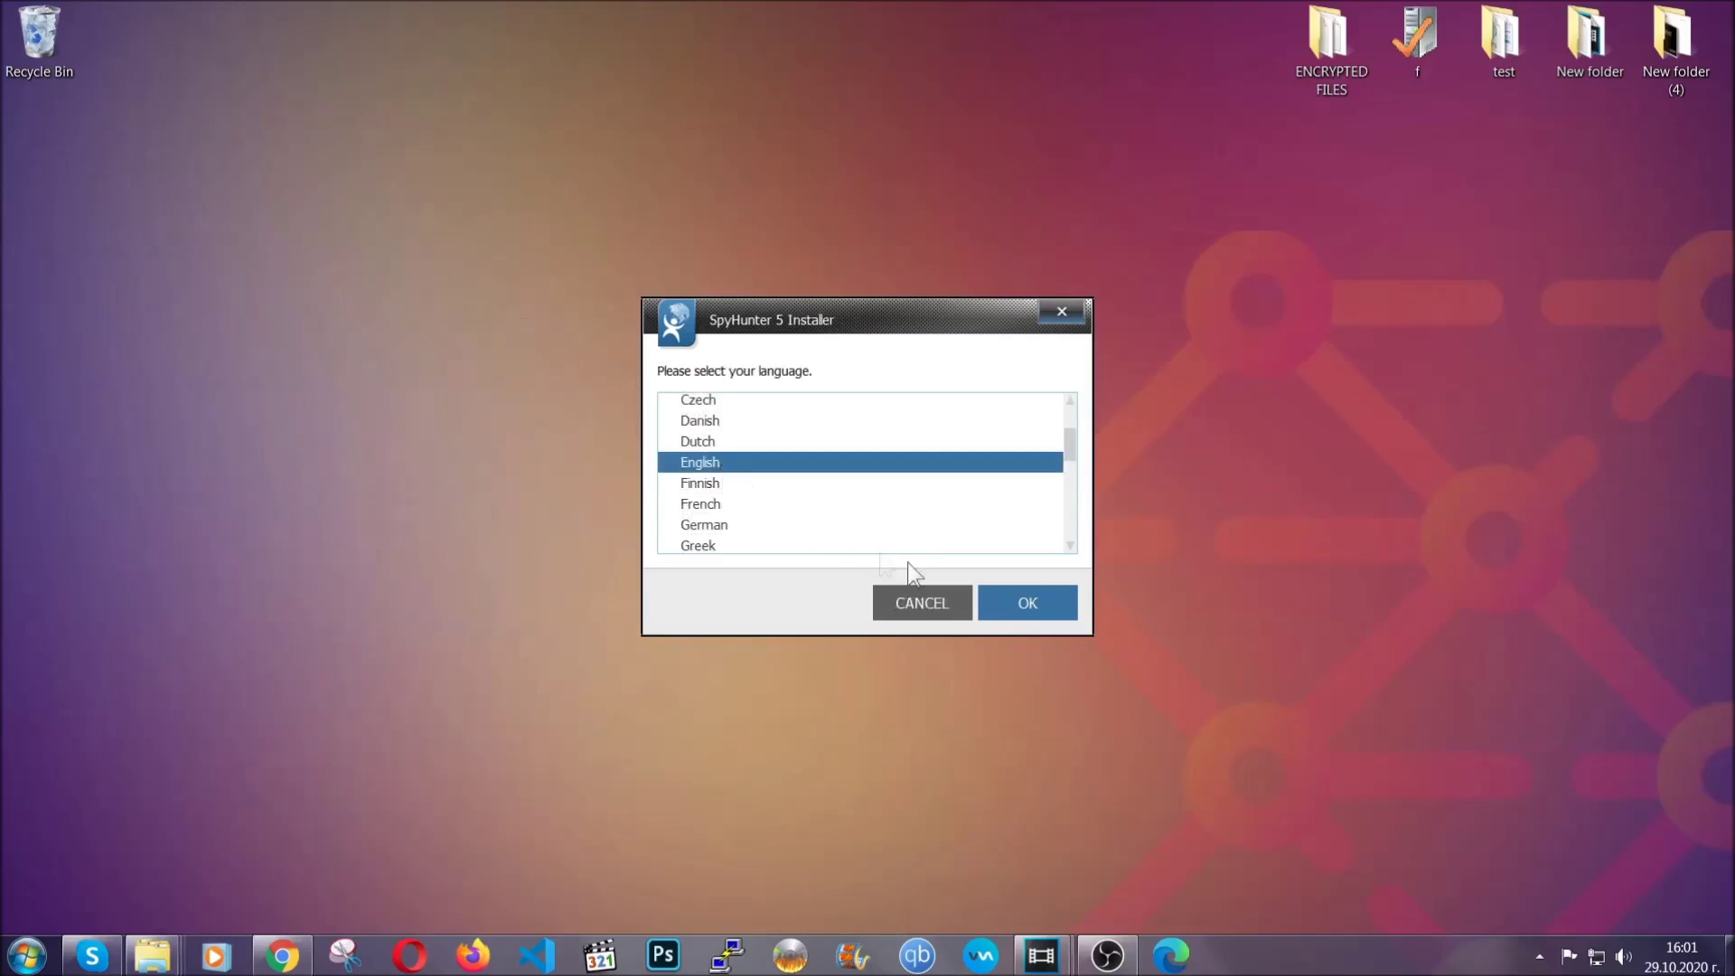
left_click(1015, 601)
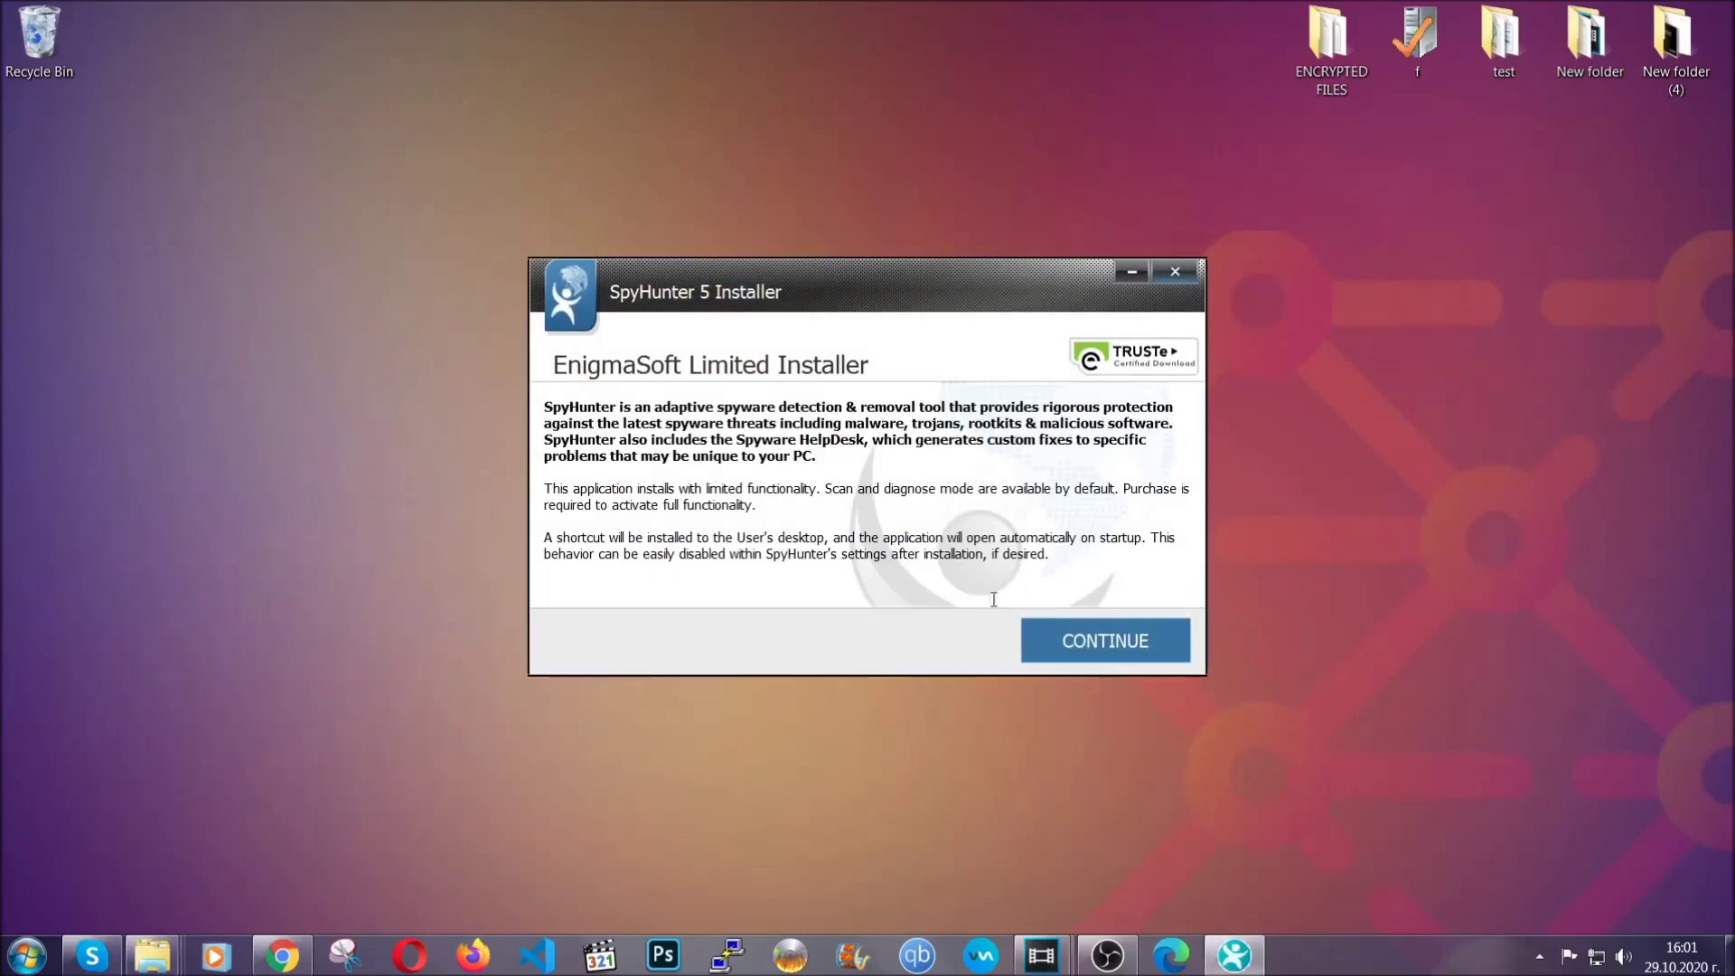
Accept the EULA and Privacy Policy, install SpyHunter 5 and finish the setup.
left_click(1050, 627)
left_click(1021, 589)
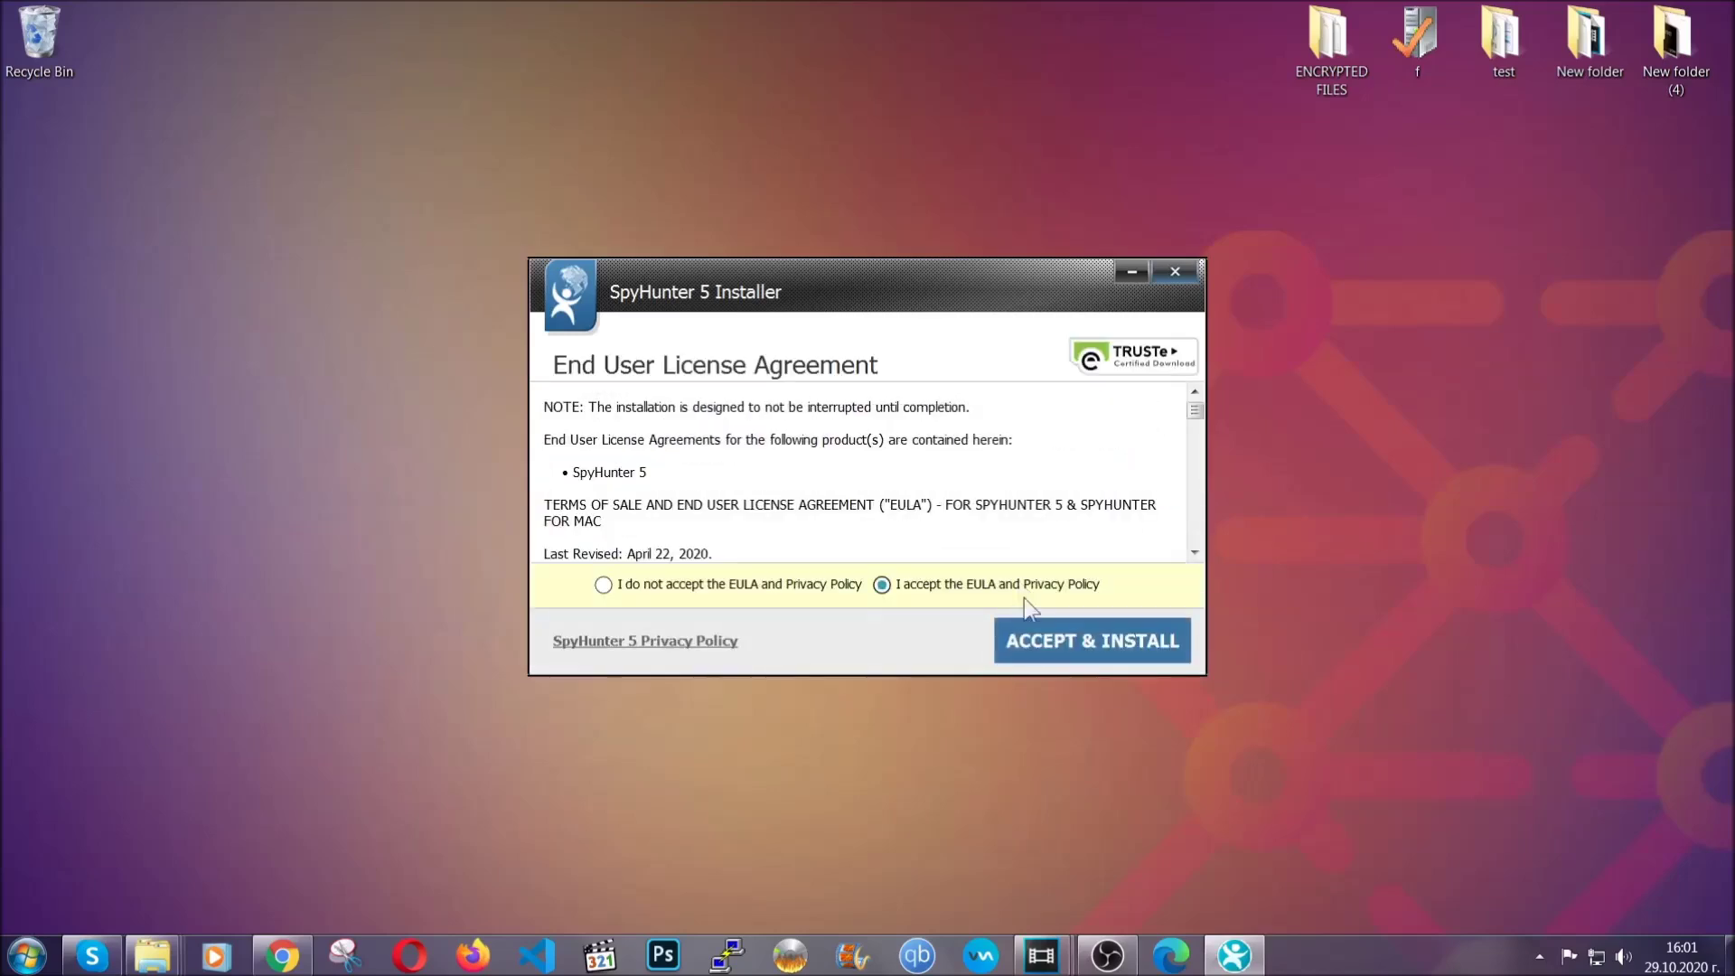
left_click(1045, 633)
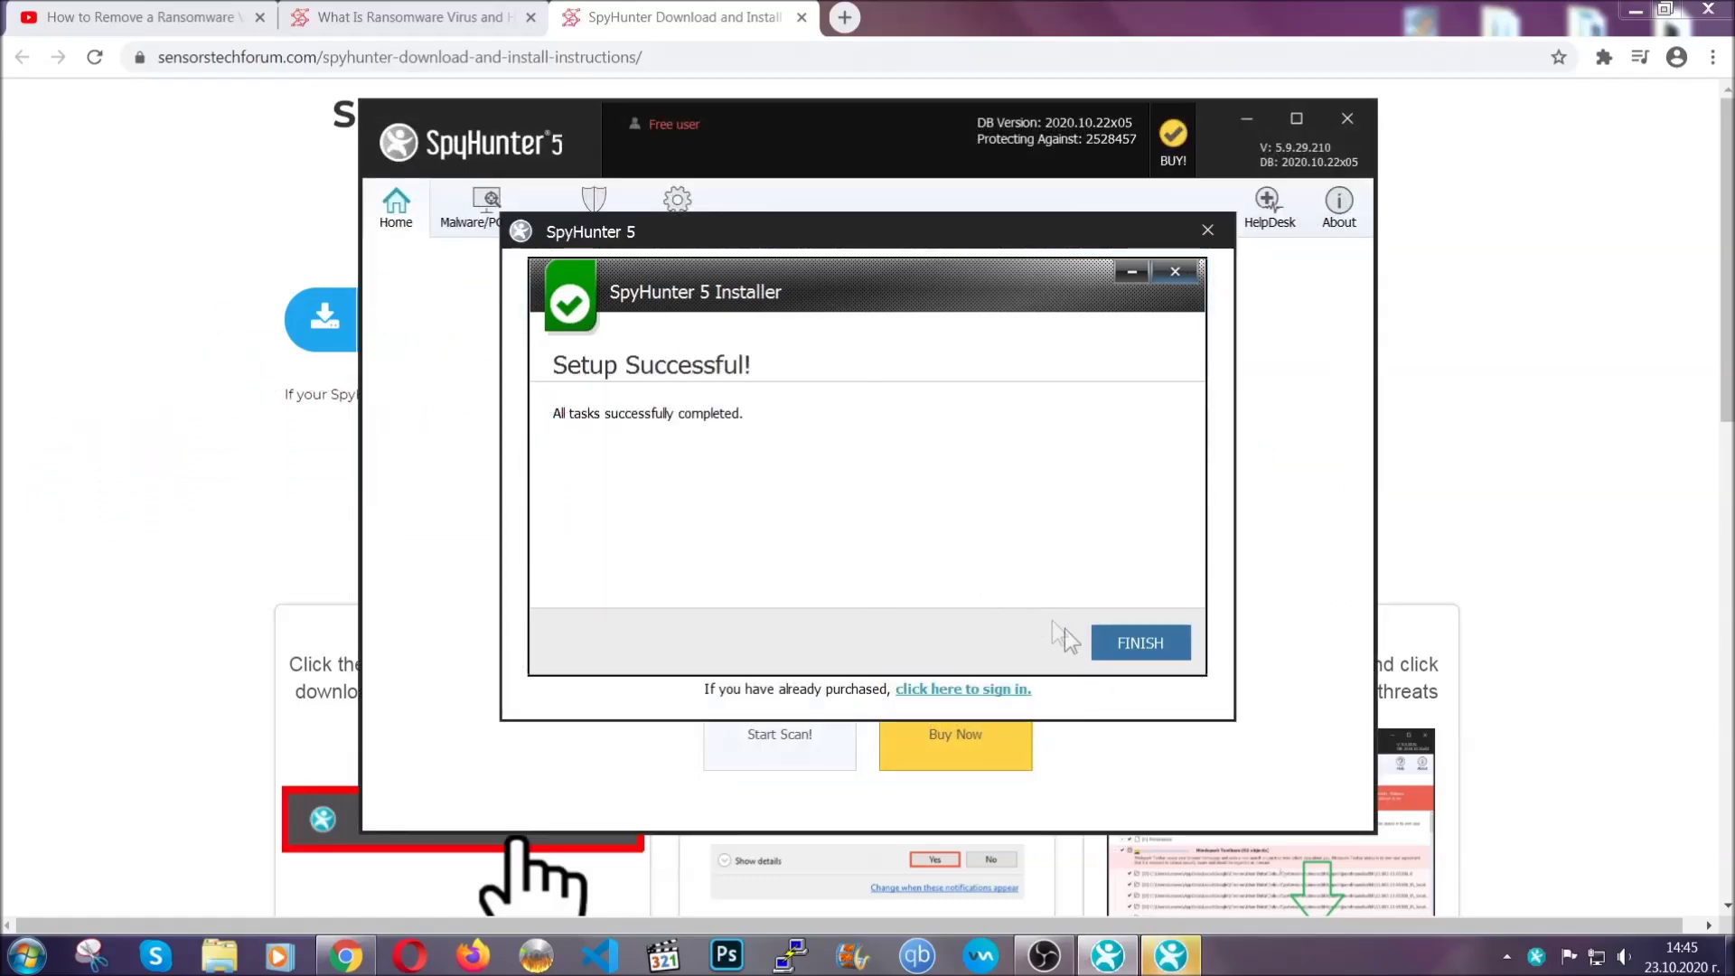
left_click(1112, 644)
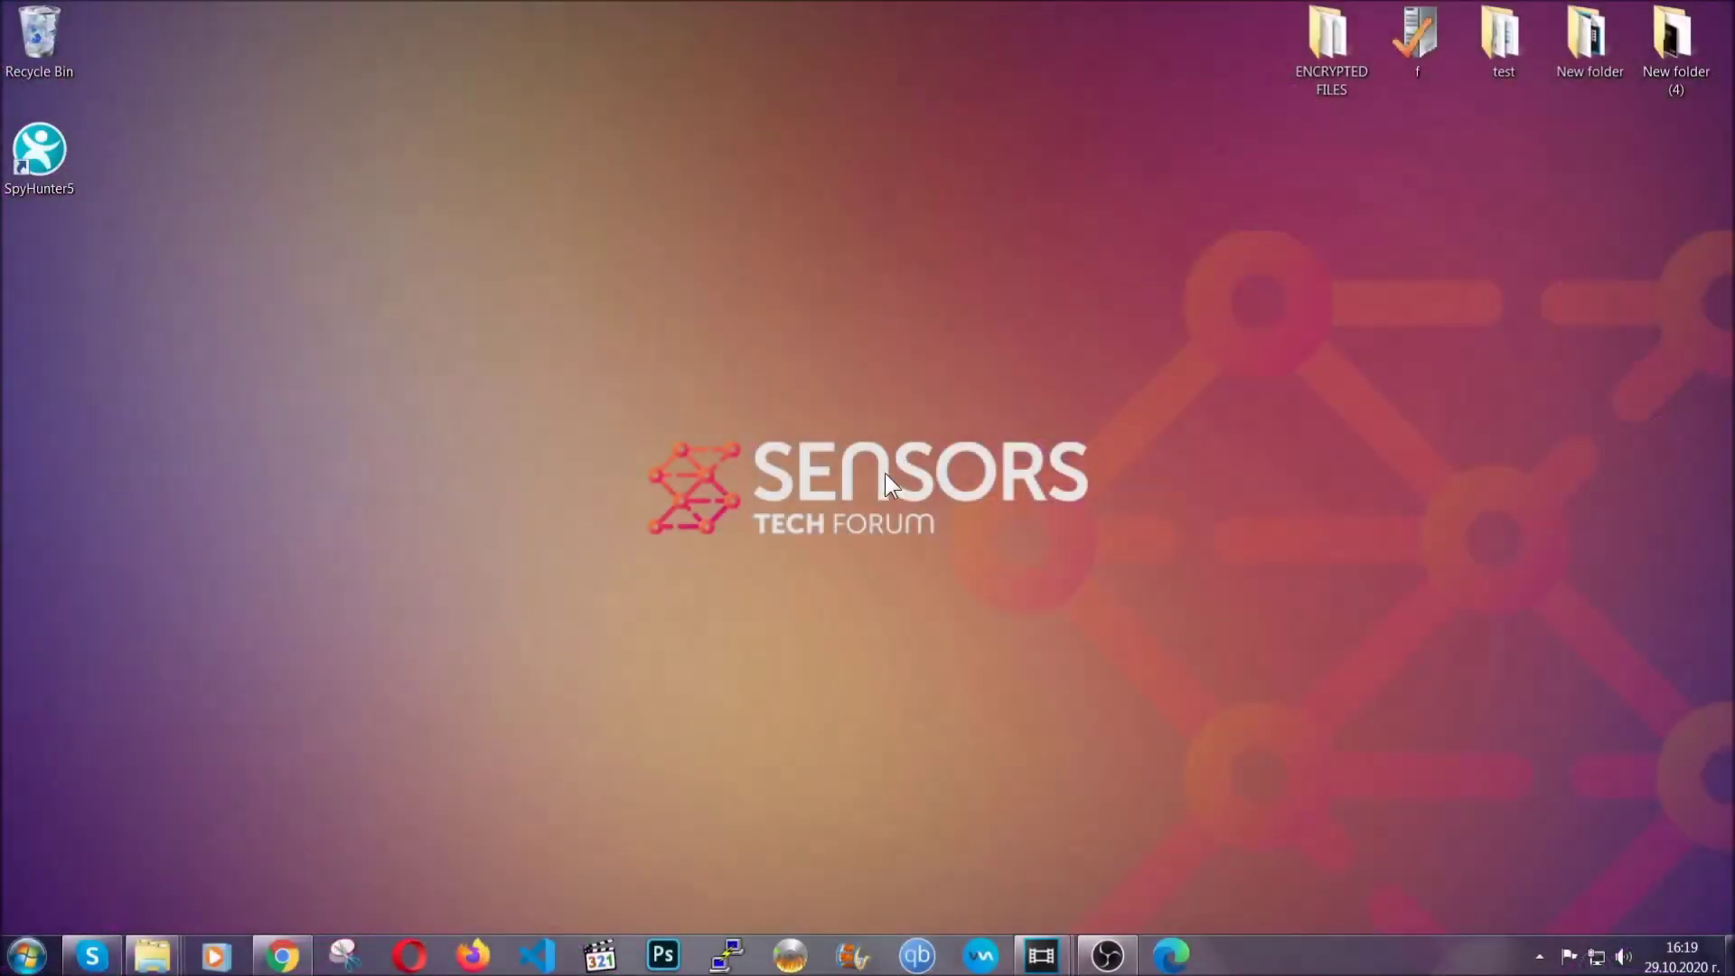
Run the APPWIZ.CPL command to open the Windows list of installed programs.
key("super+r")
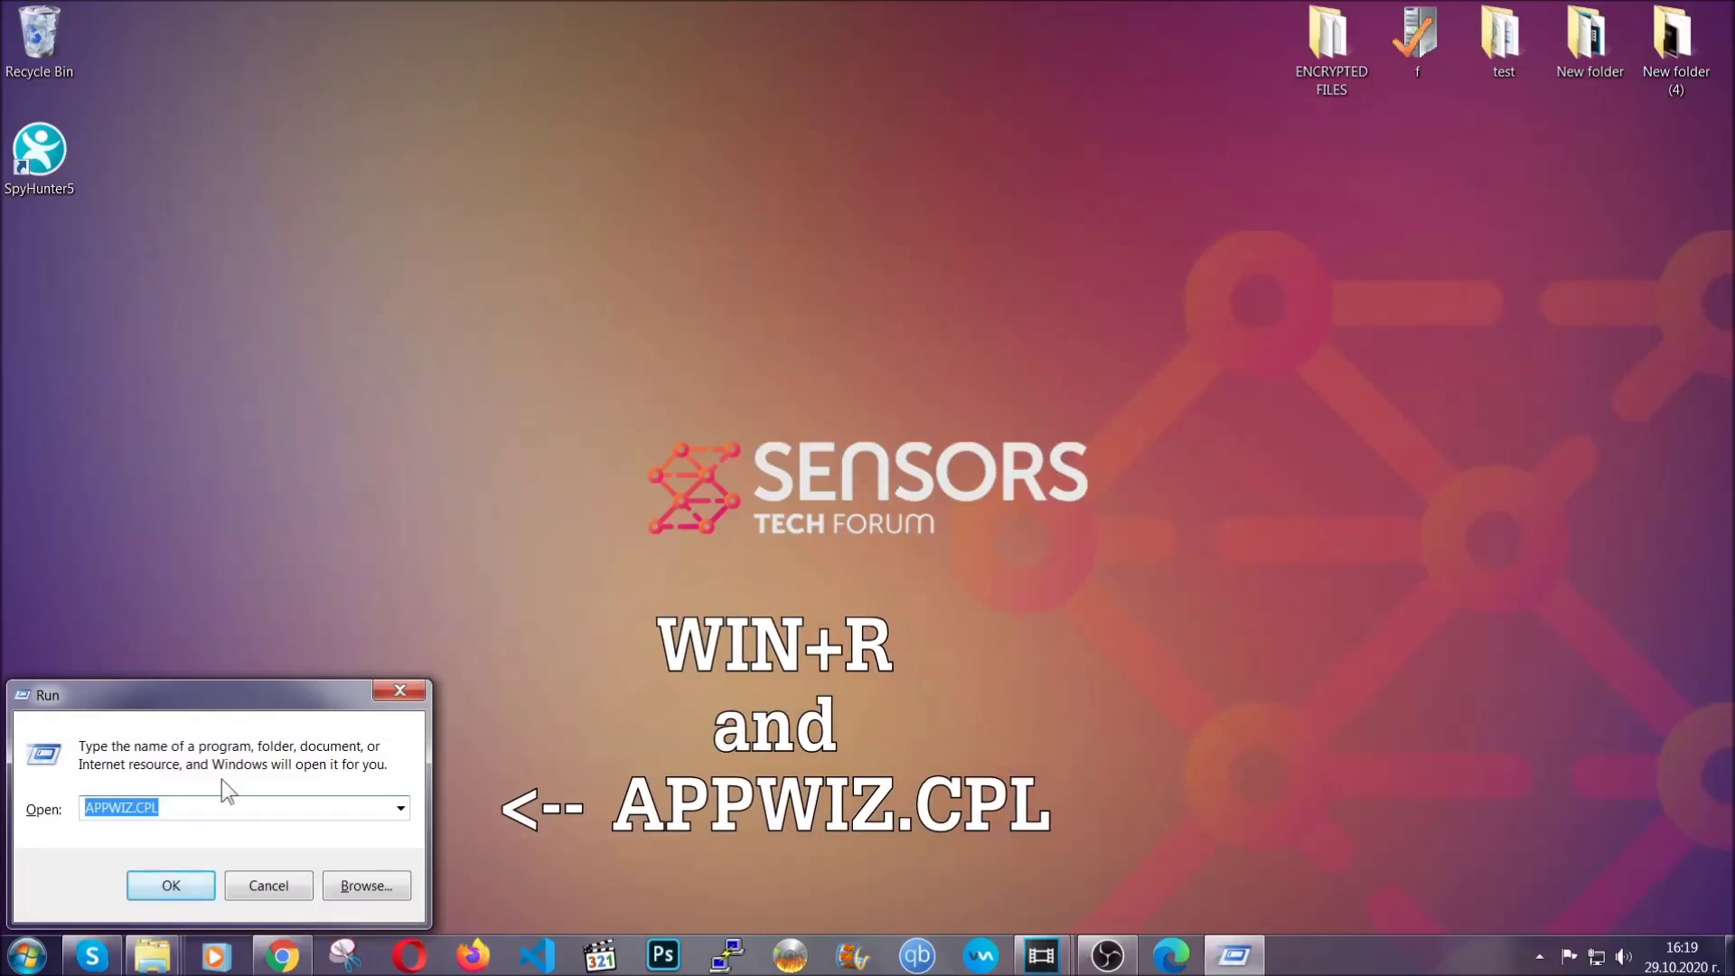
left_click(180, 811)
left_click_drag(181, 811, 34, 812)
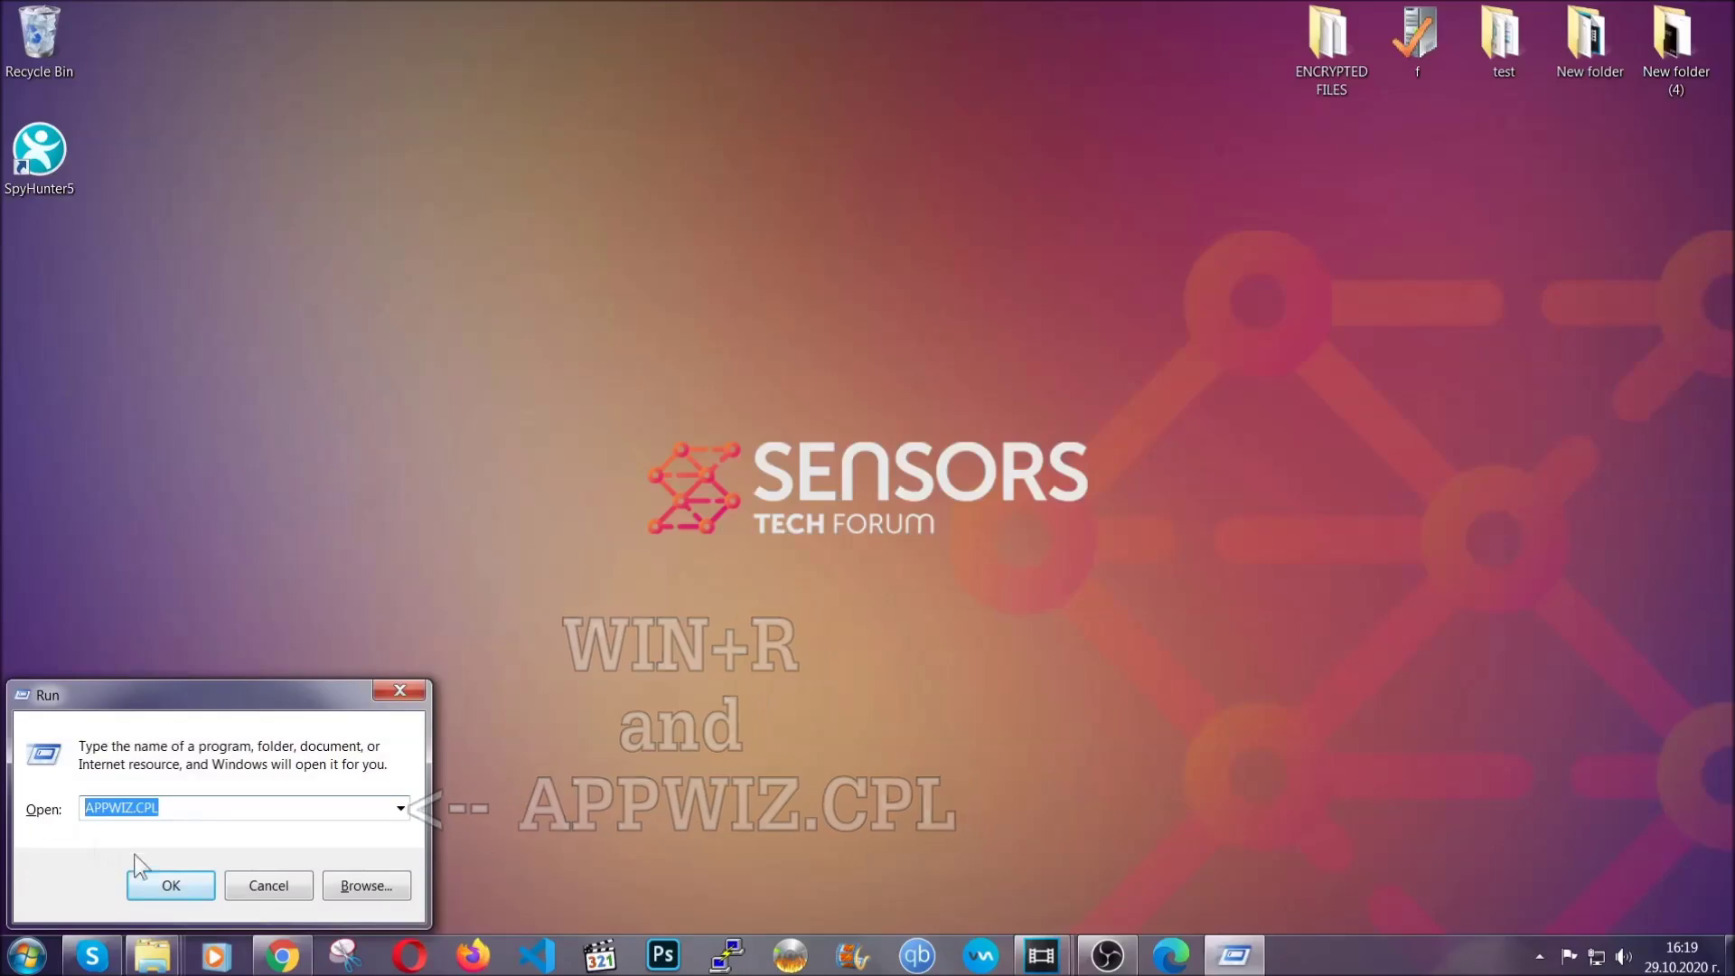
left_click(170, 878)
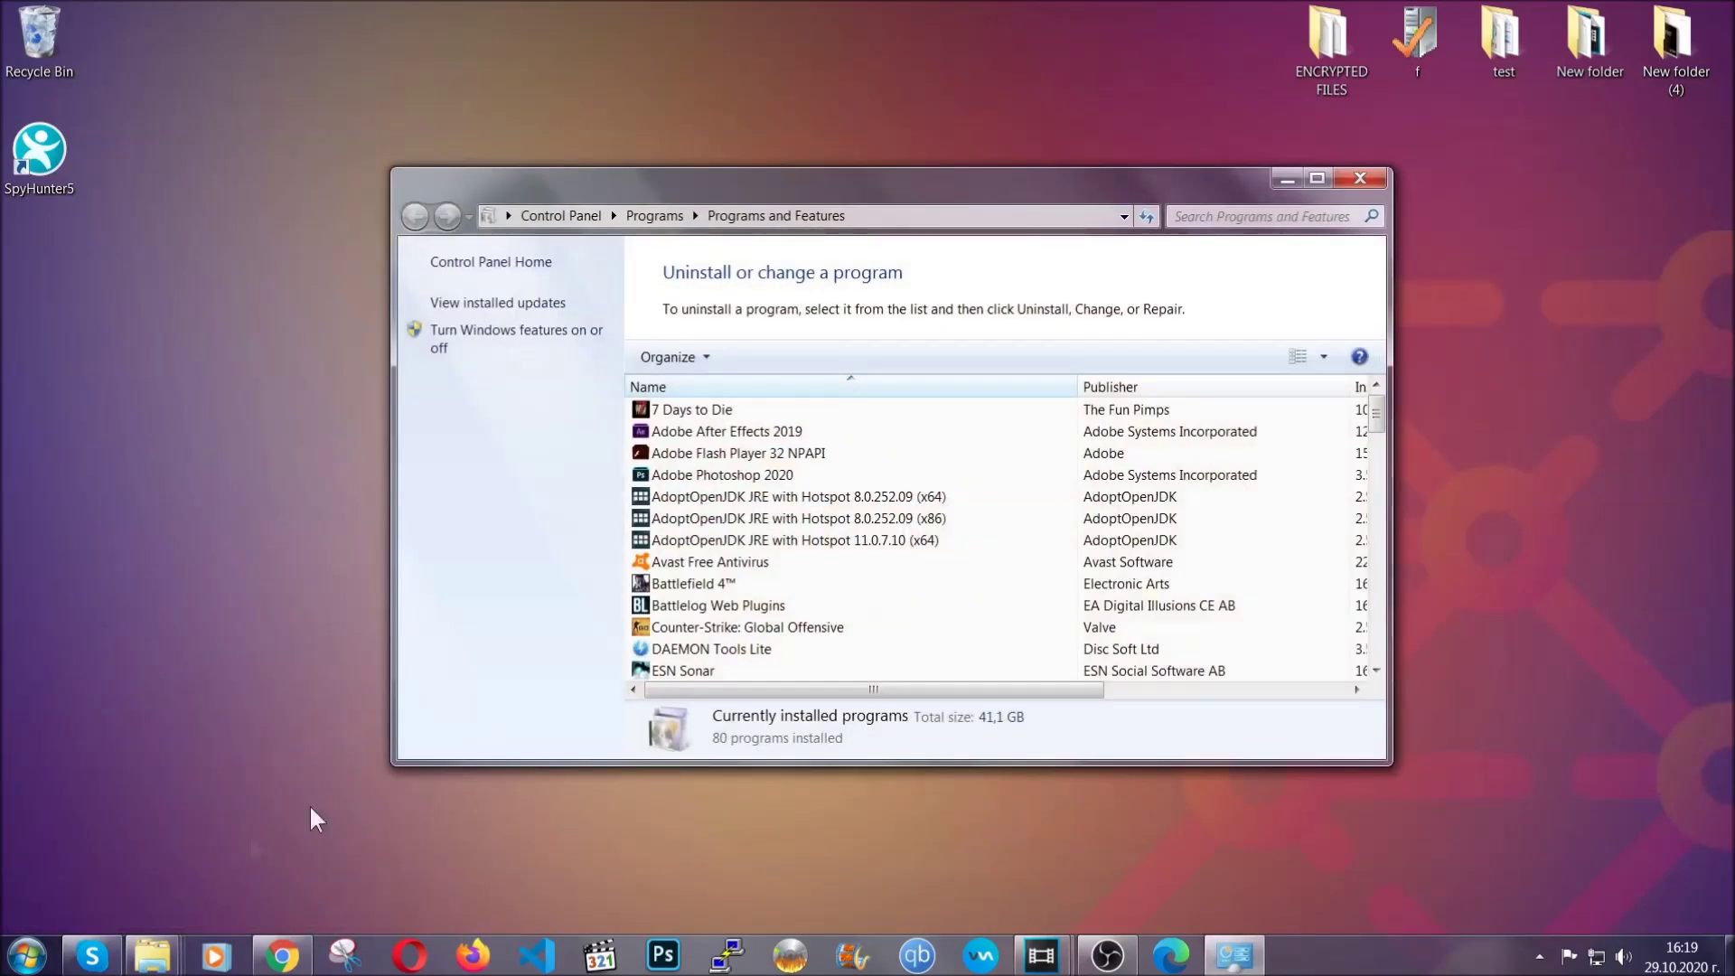
Uninstall SUSPICIOUS PROGRAM from the installed programs and confirm its removal.
scroll(920, 482, "down", 20)
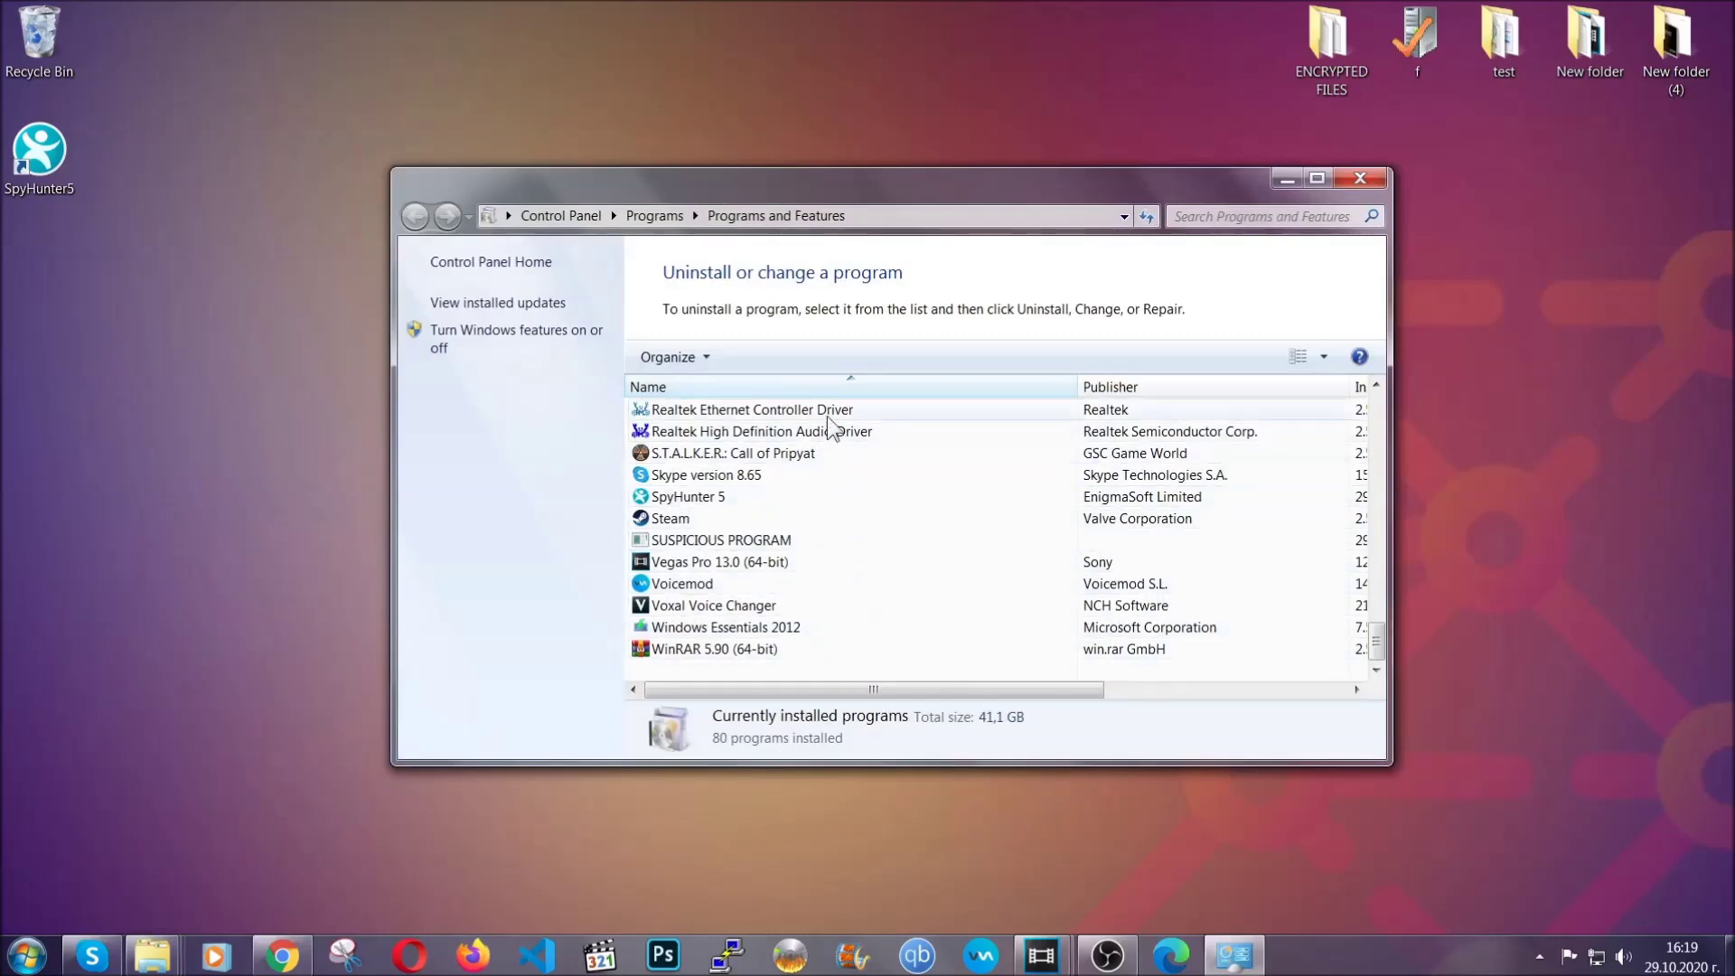
left_click(730, 541)
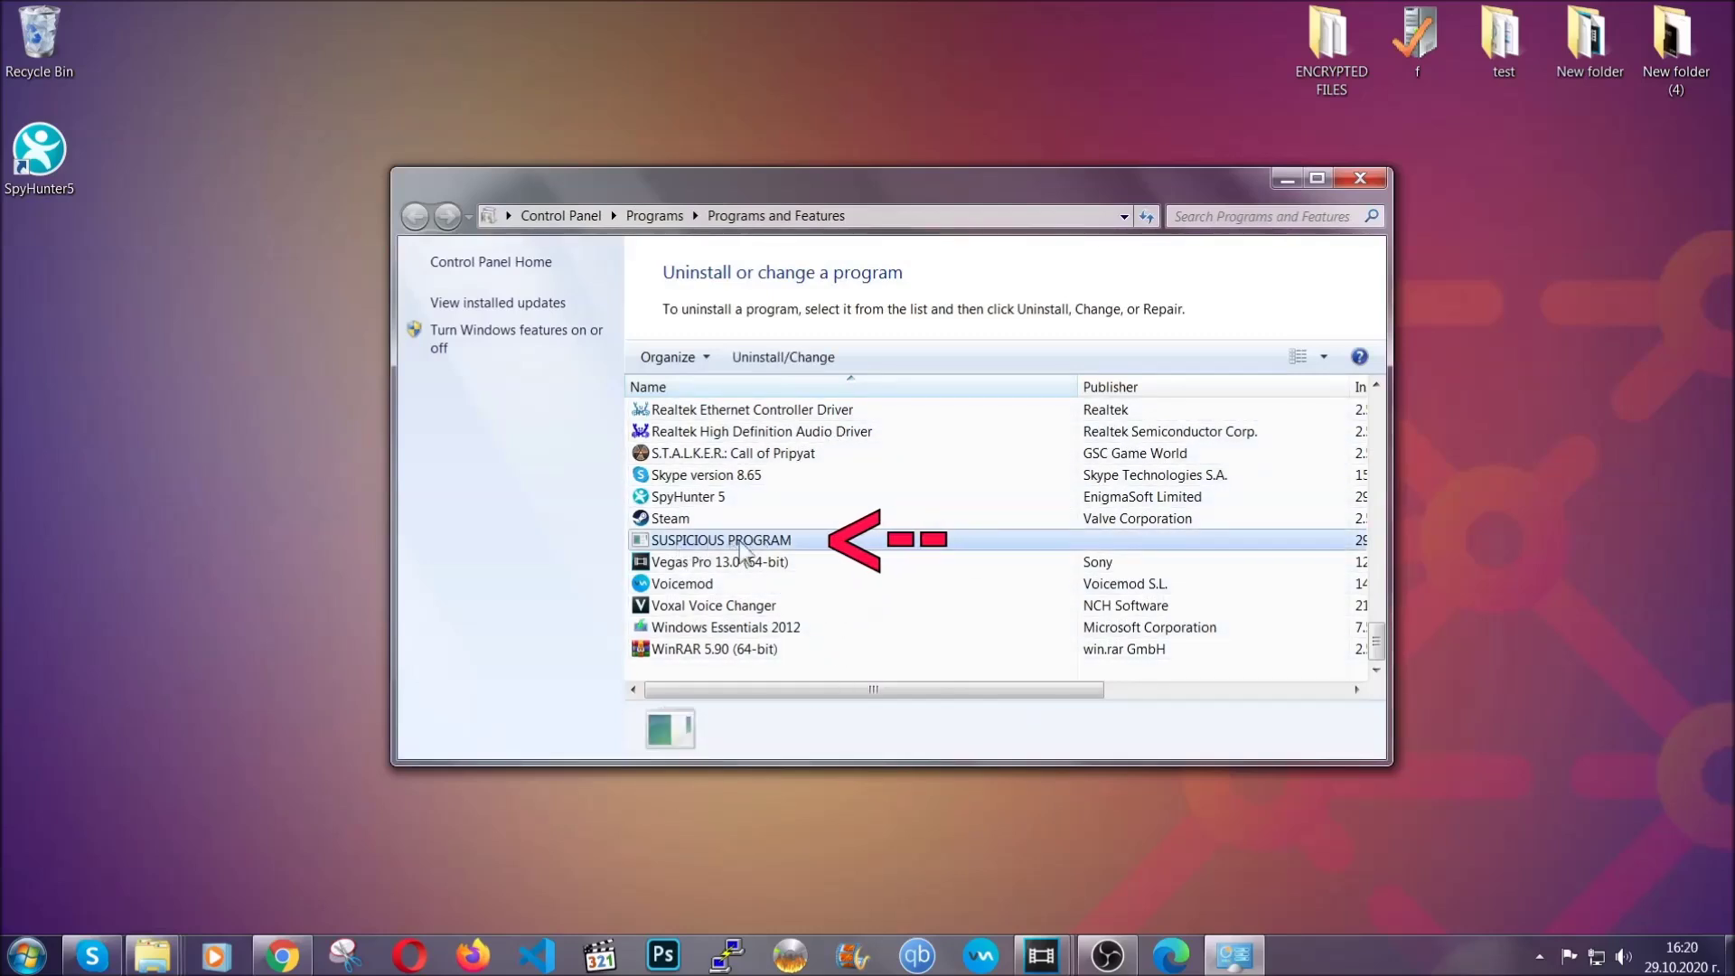
left_click(770, 359)
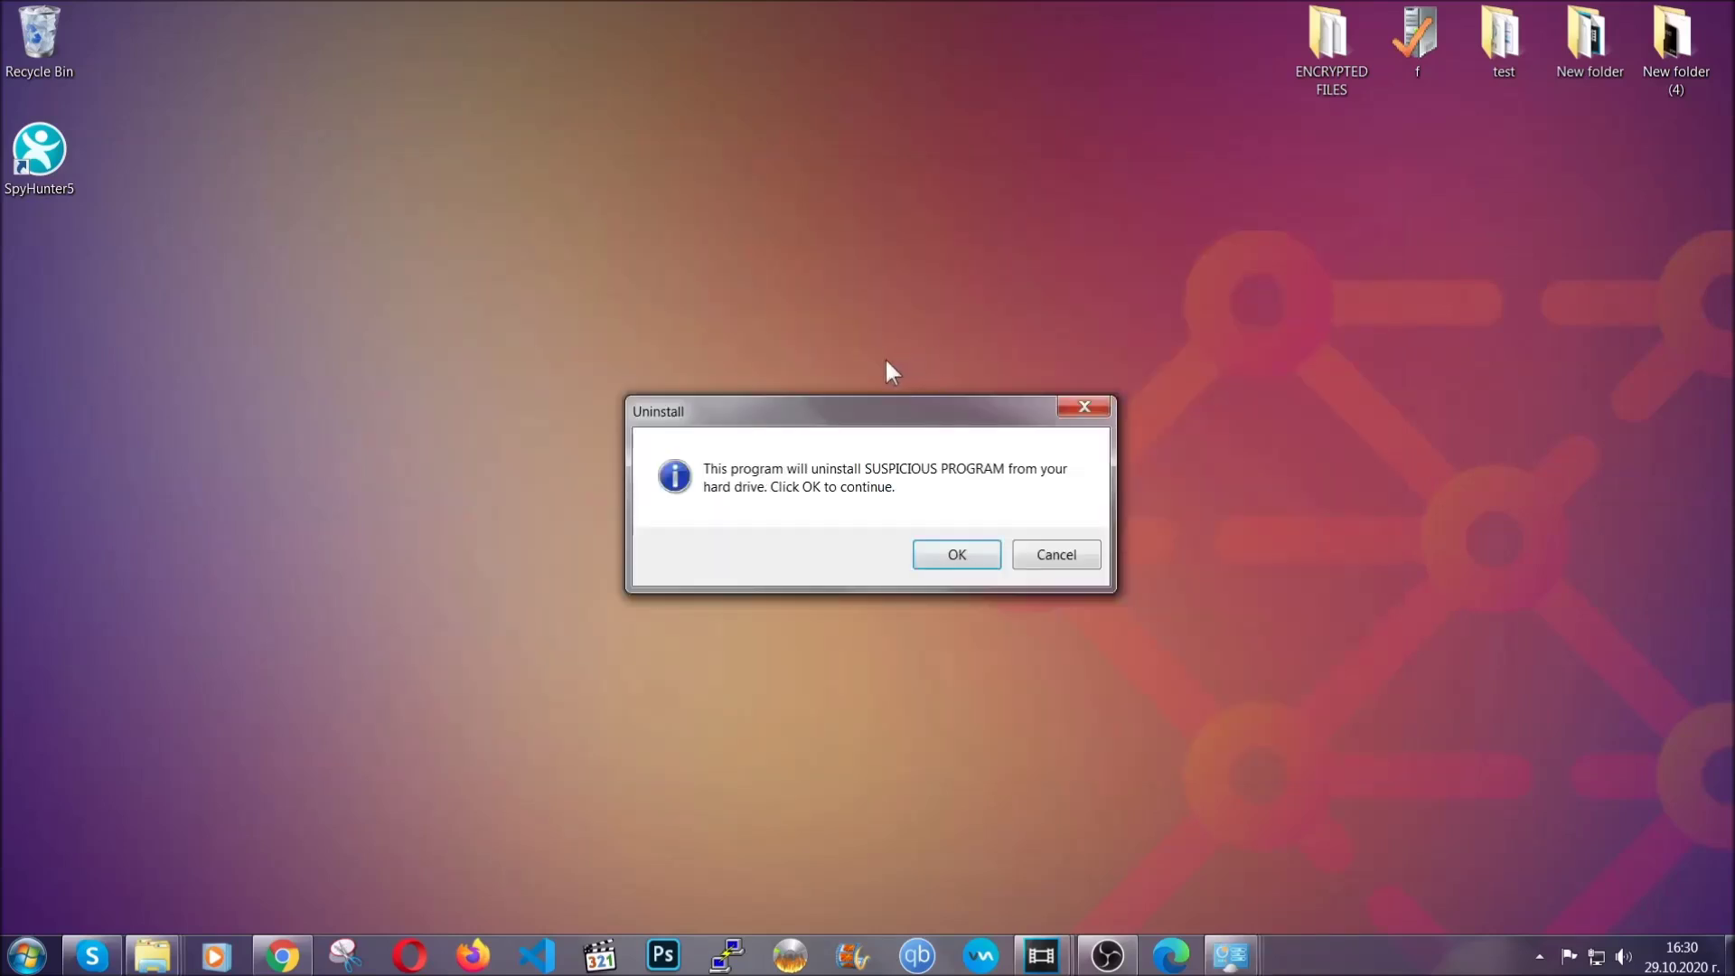
left_click(947, 557)
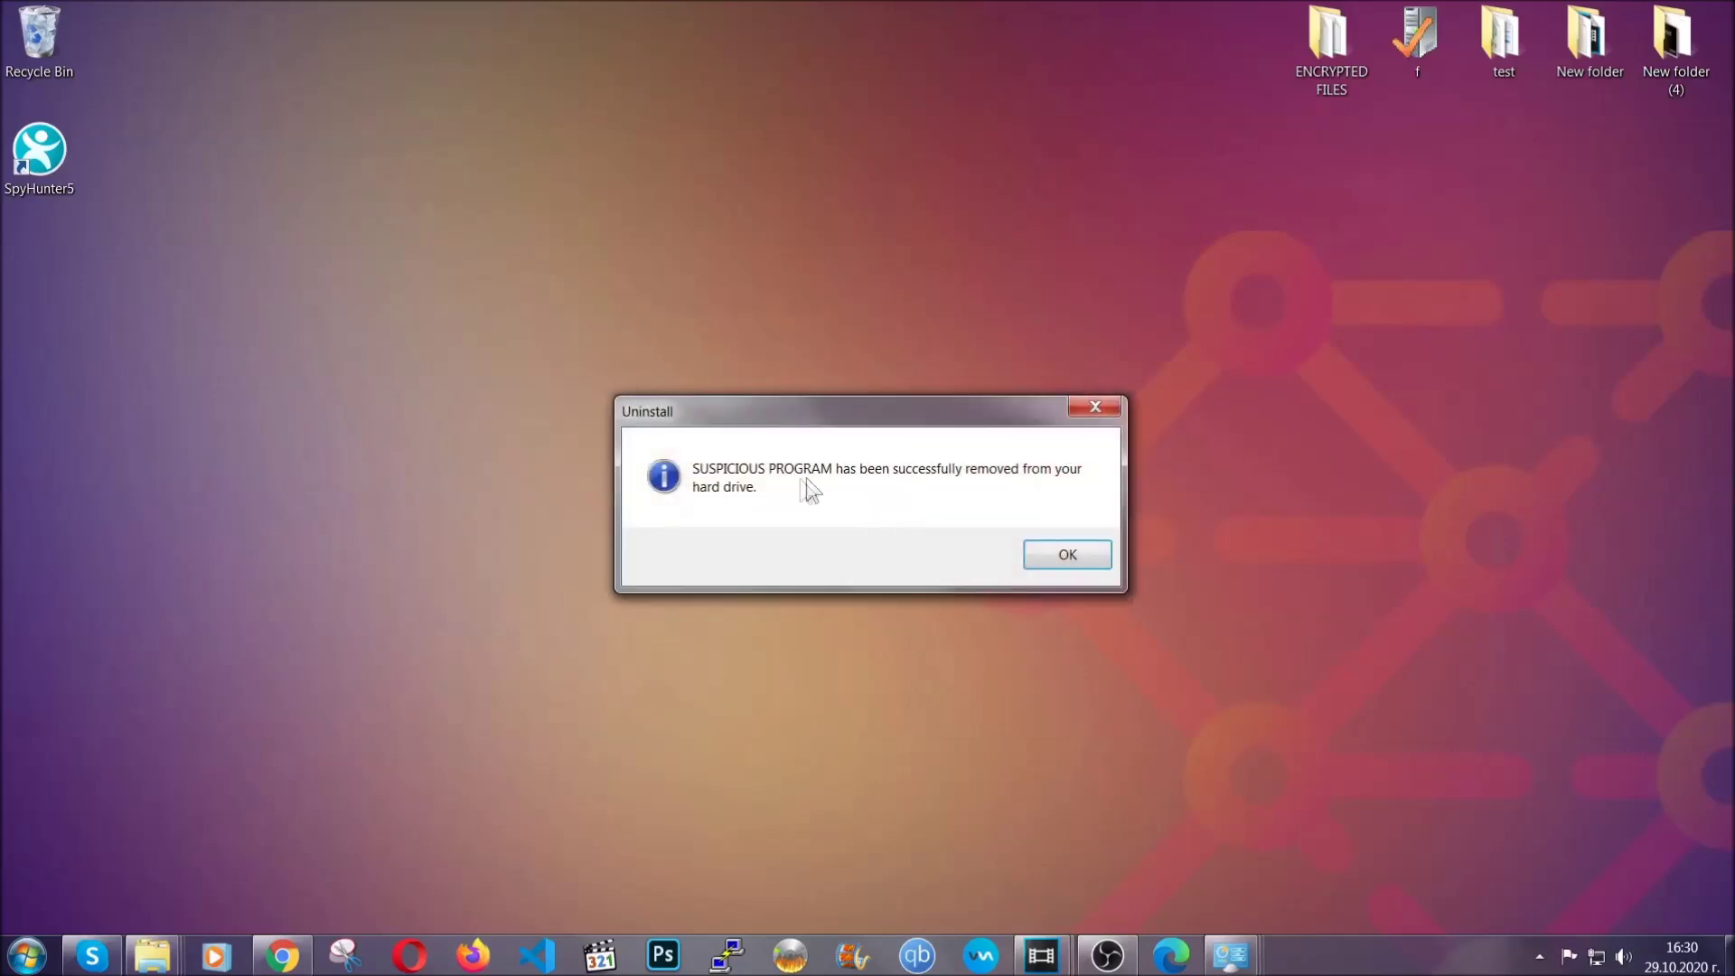
left_click(1053, 553)
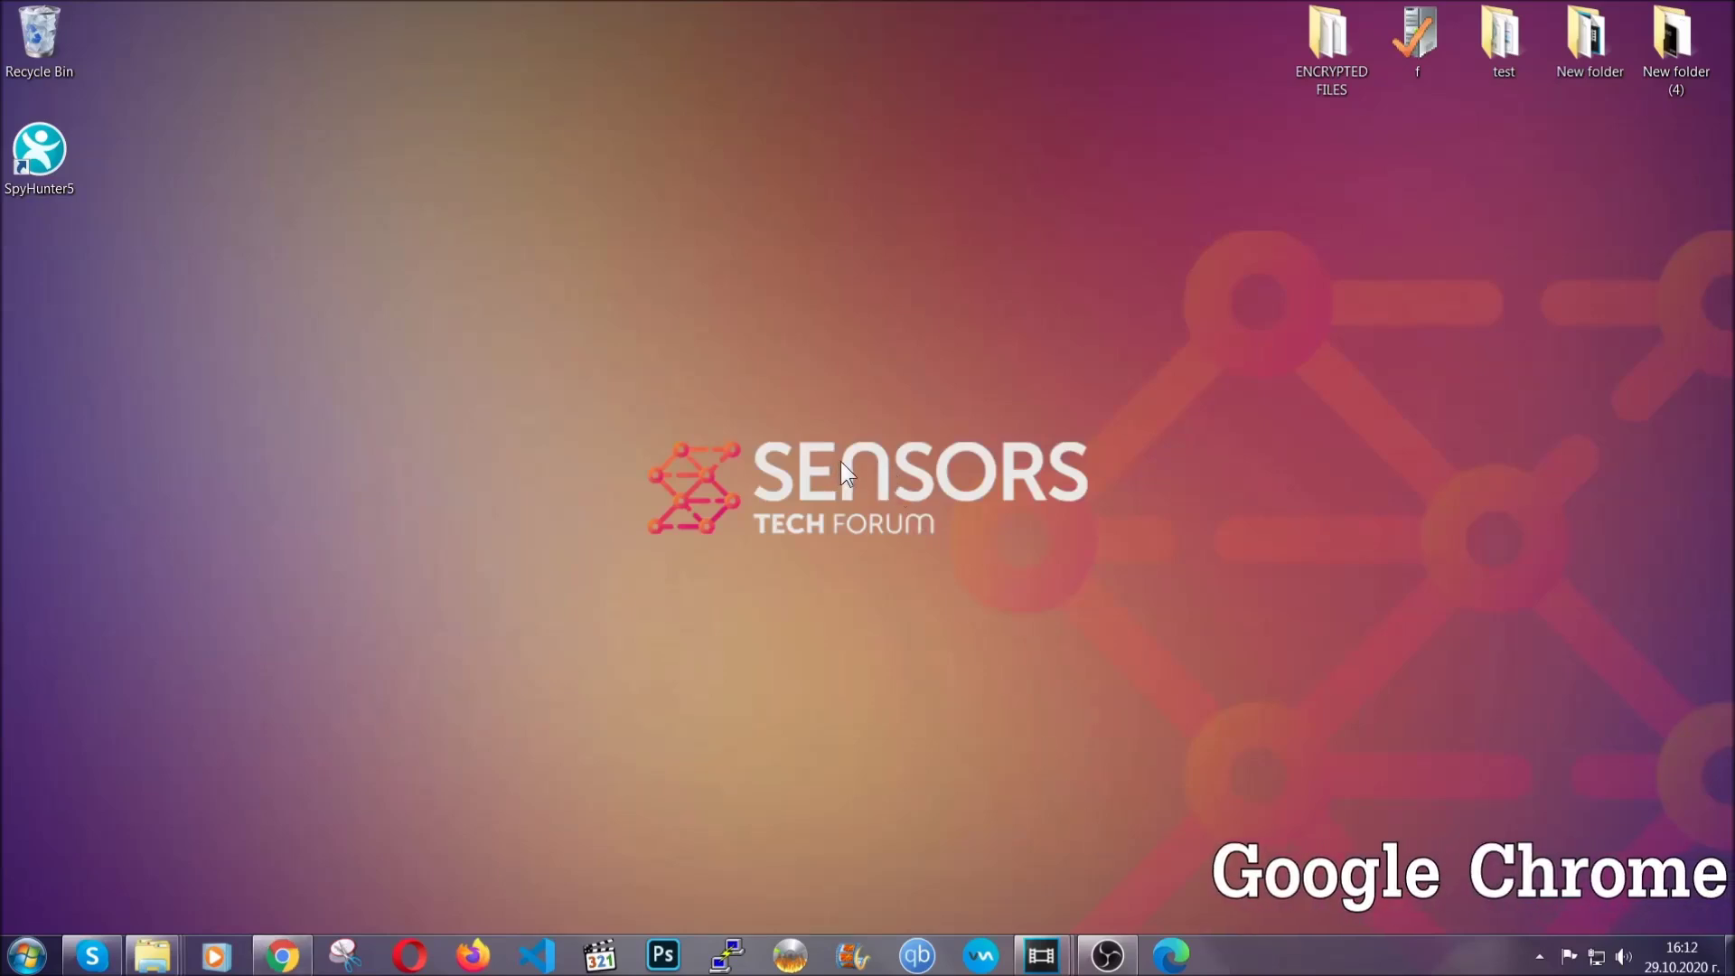
Switch to Google Chrome and open the page chrome://settings/clearBrowserData.
left_click(282, 955)
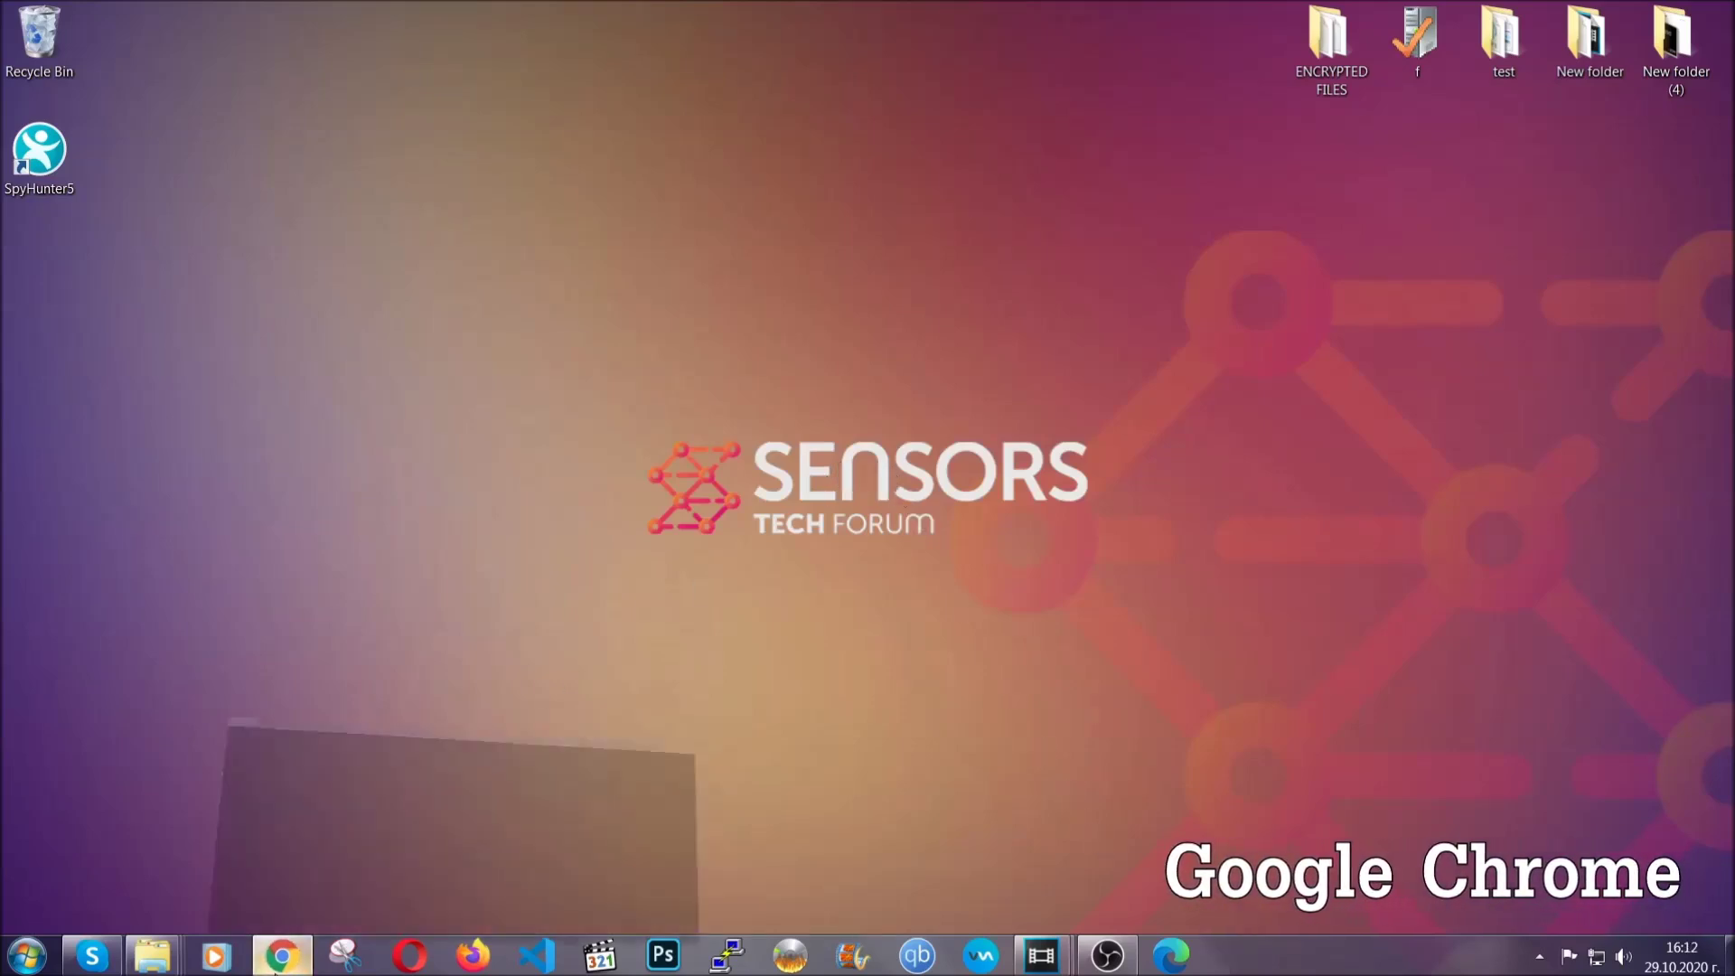
left_click(376, 60)
type("chrome:/")
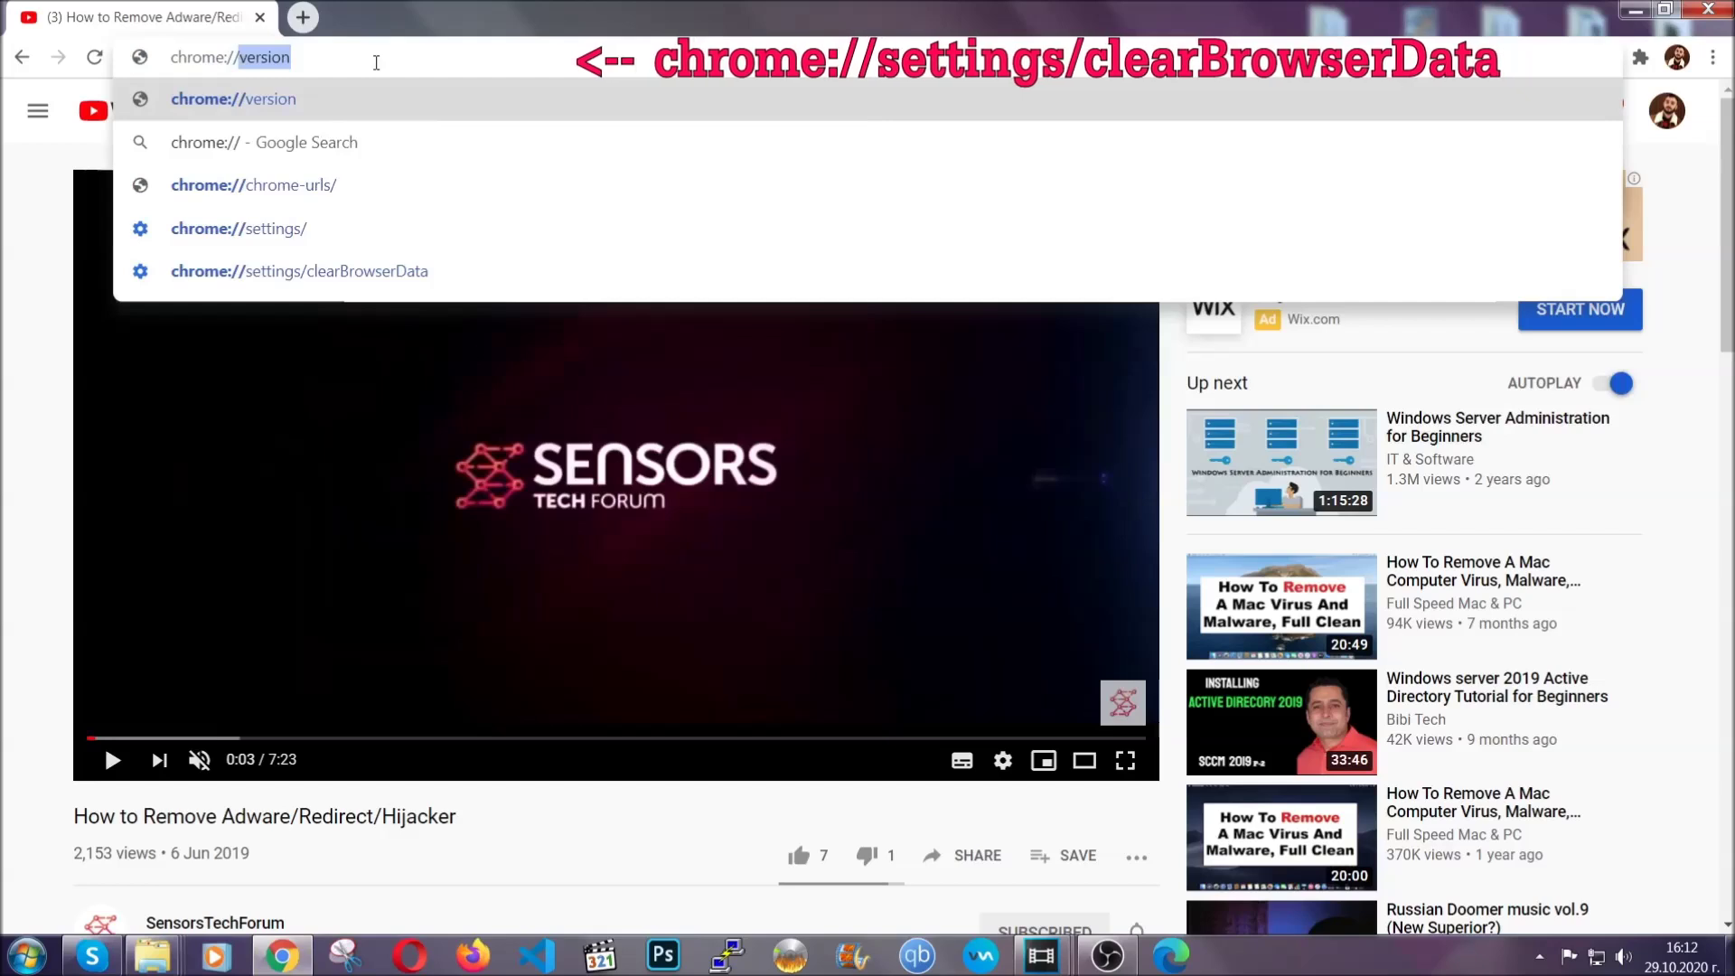
type("/settings/ce")
key("BackSpace")
type("lea")
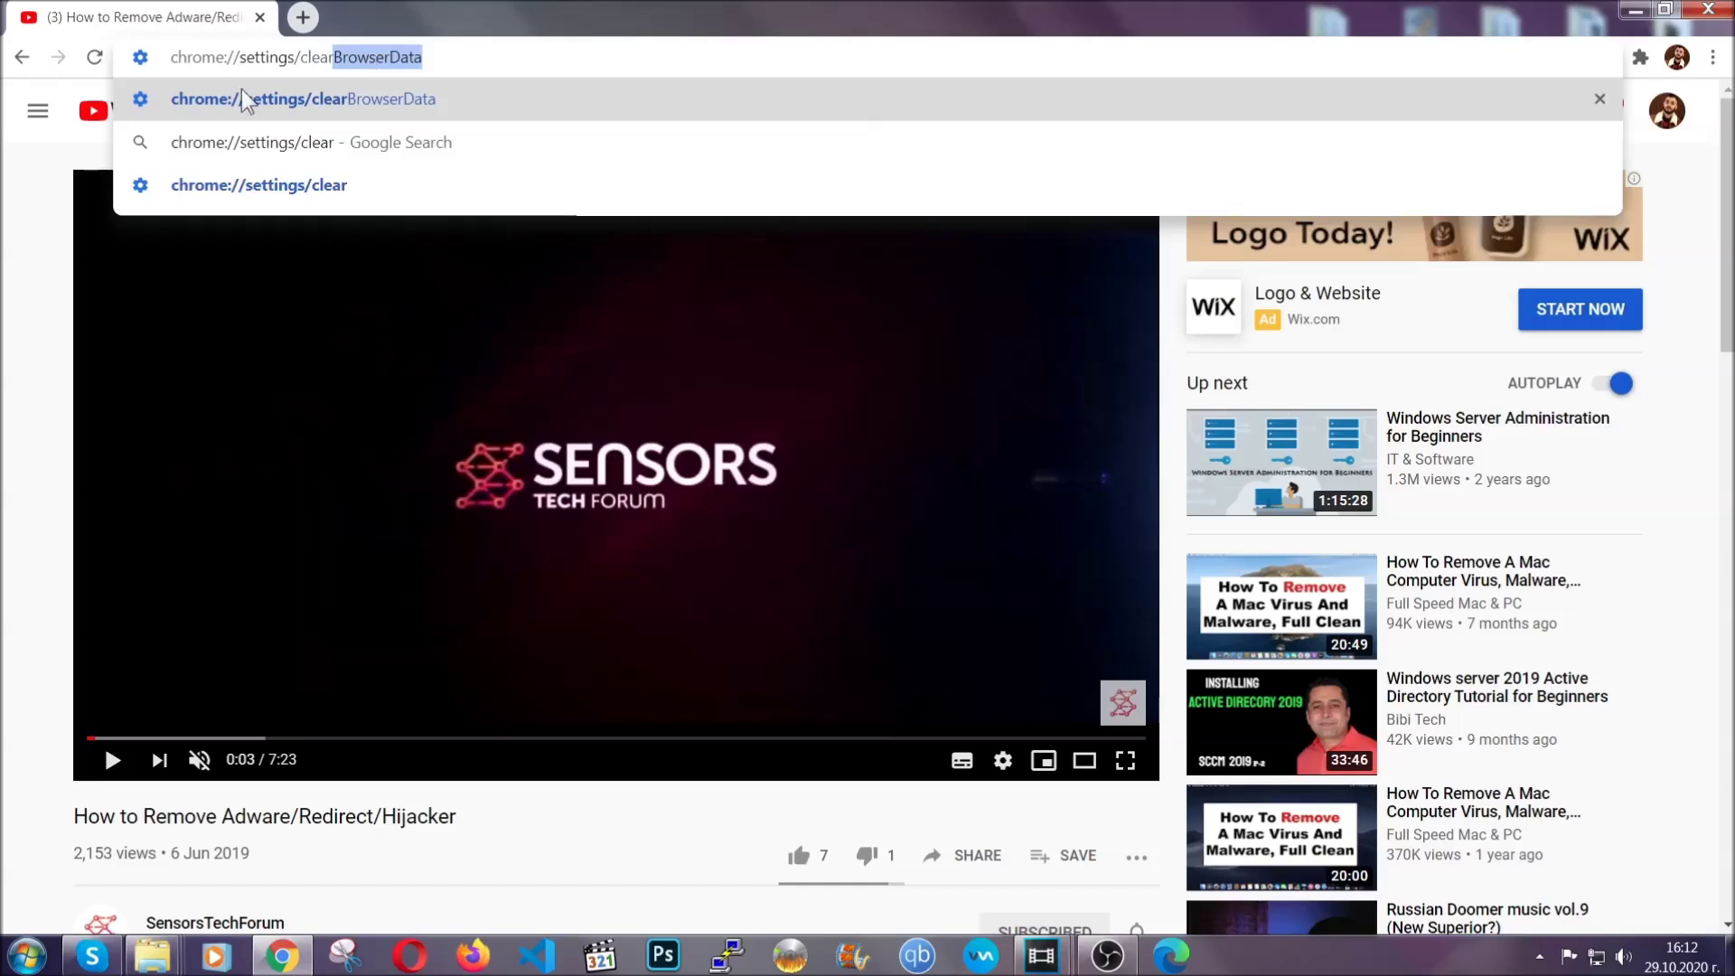
type("r")
key("Return")
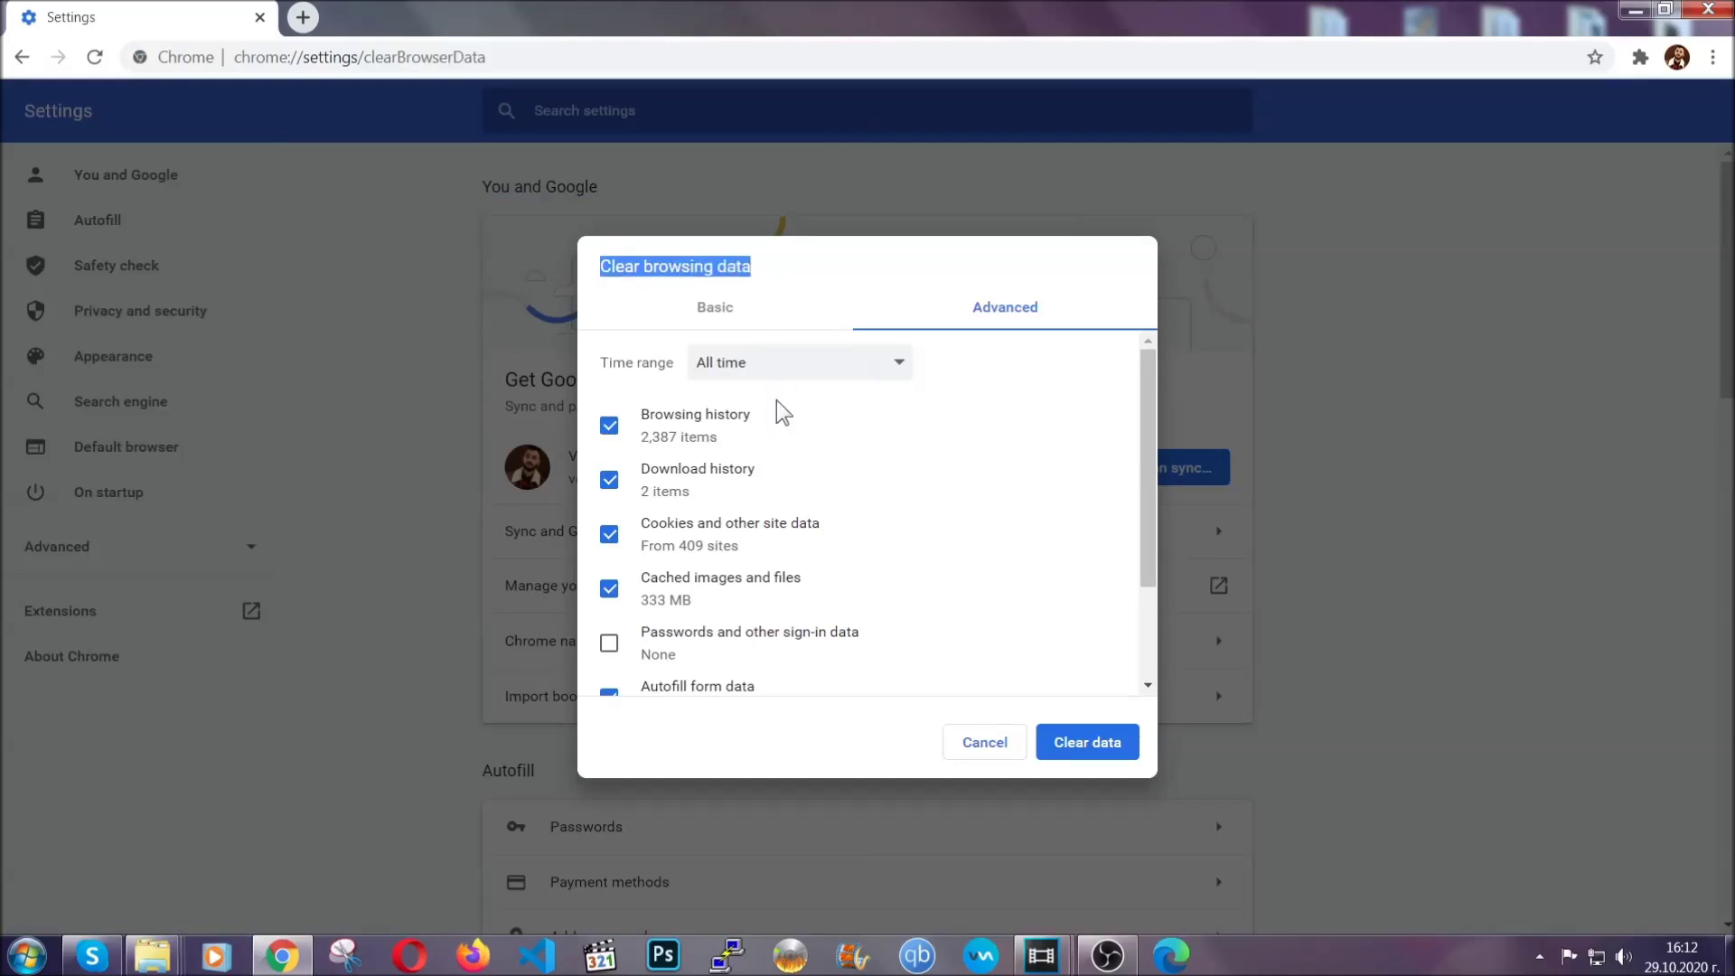
Clear Chrome's browsing data for the All time range, leaving Passwords and other sign-in data unticked.
left_click(788, 380)
left_click(766, 463)
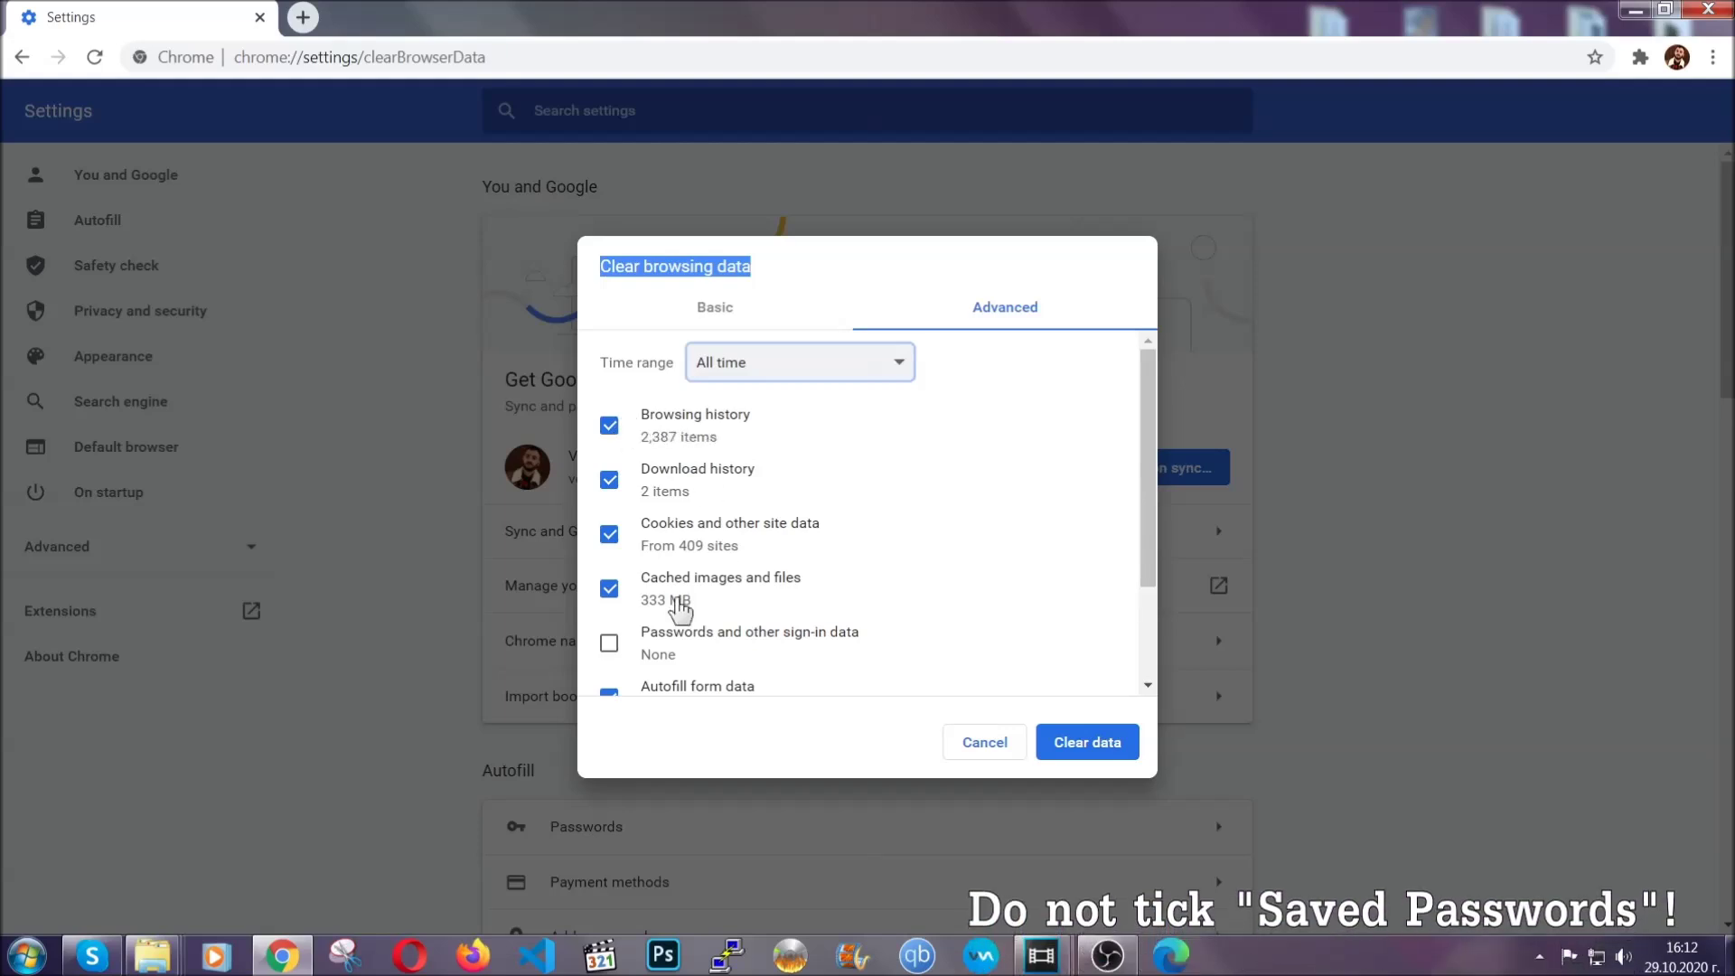
scroll(705, 605, "down", 1)
scroll(714, 614, "down", 2)
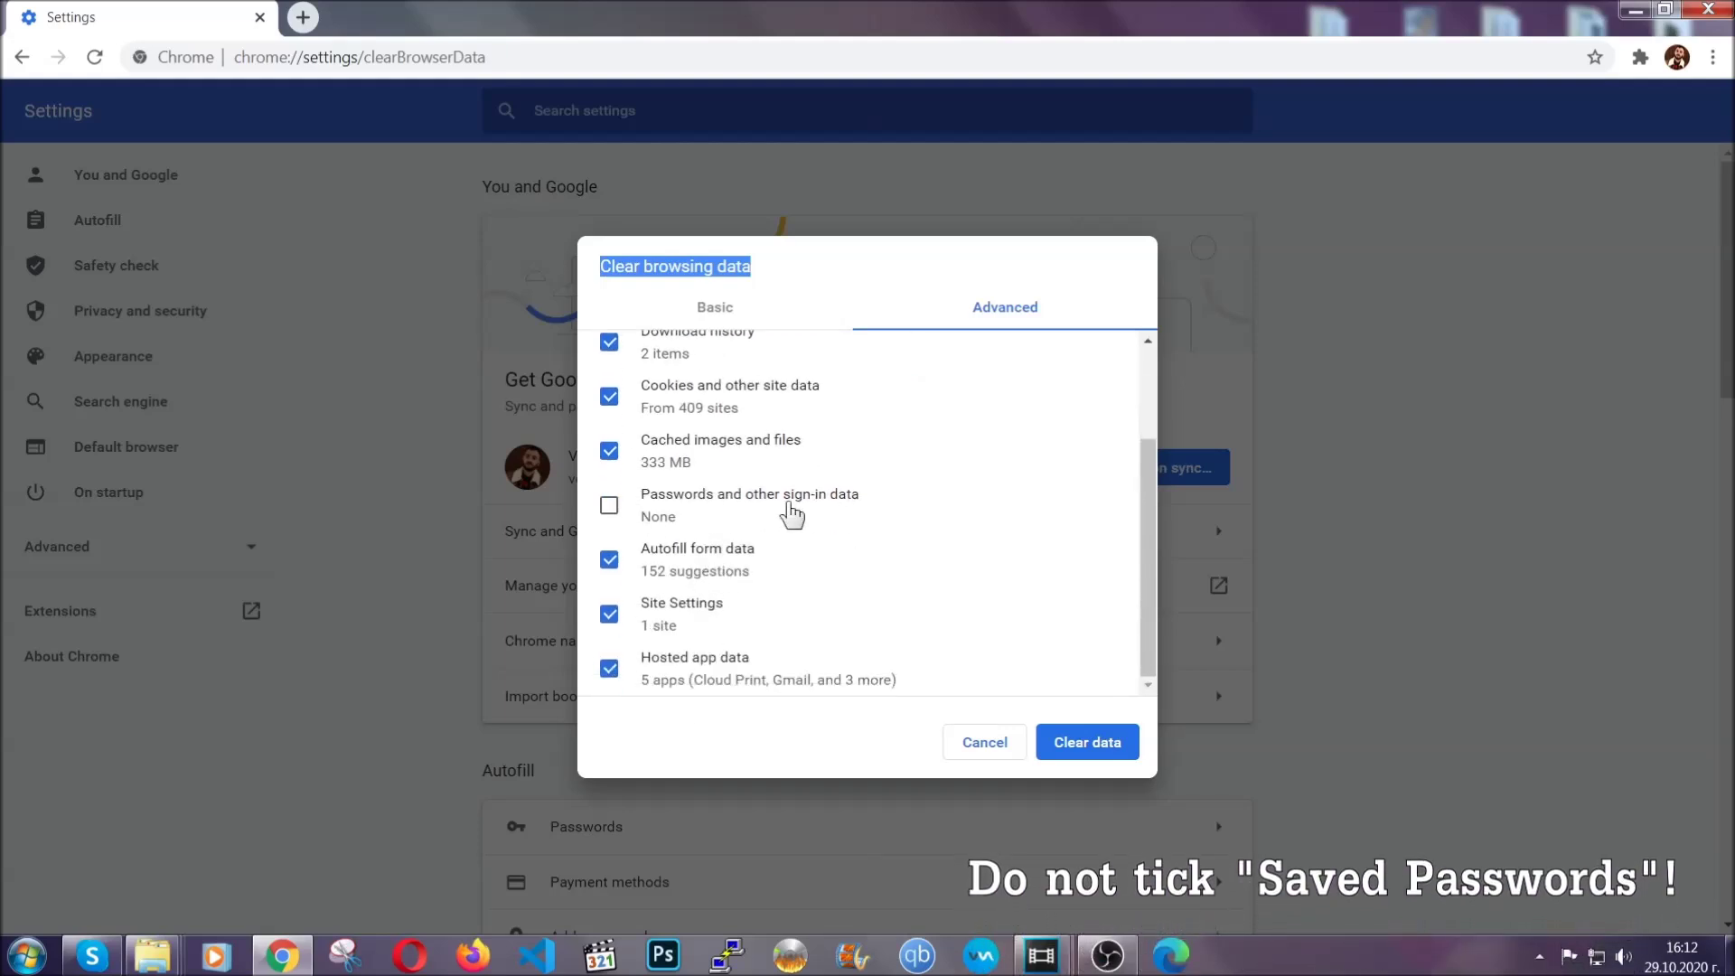
left_click(1067, 743)
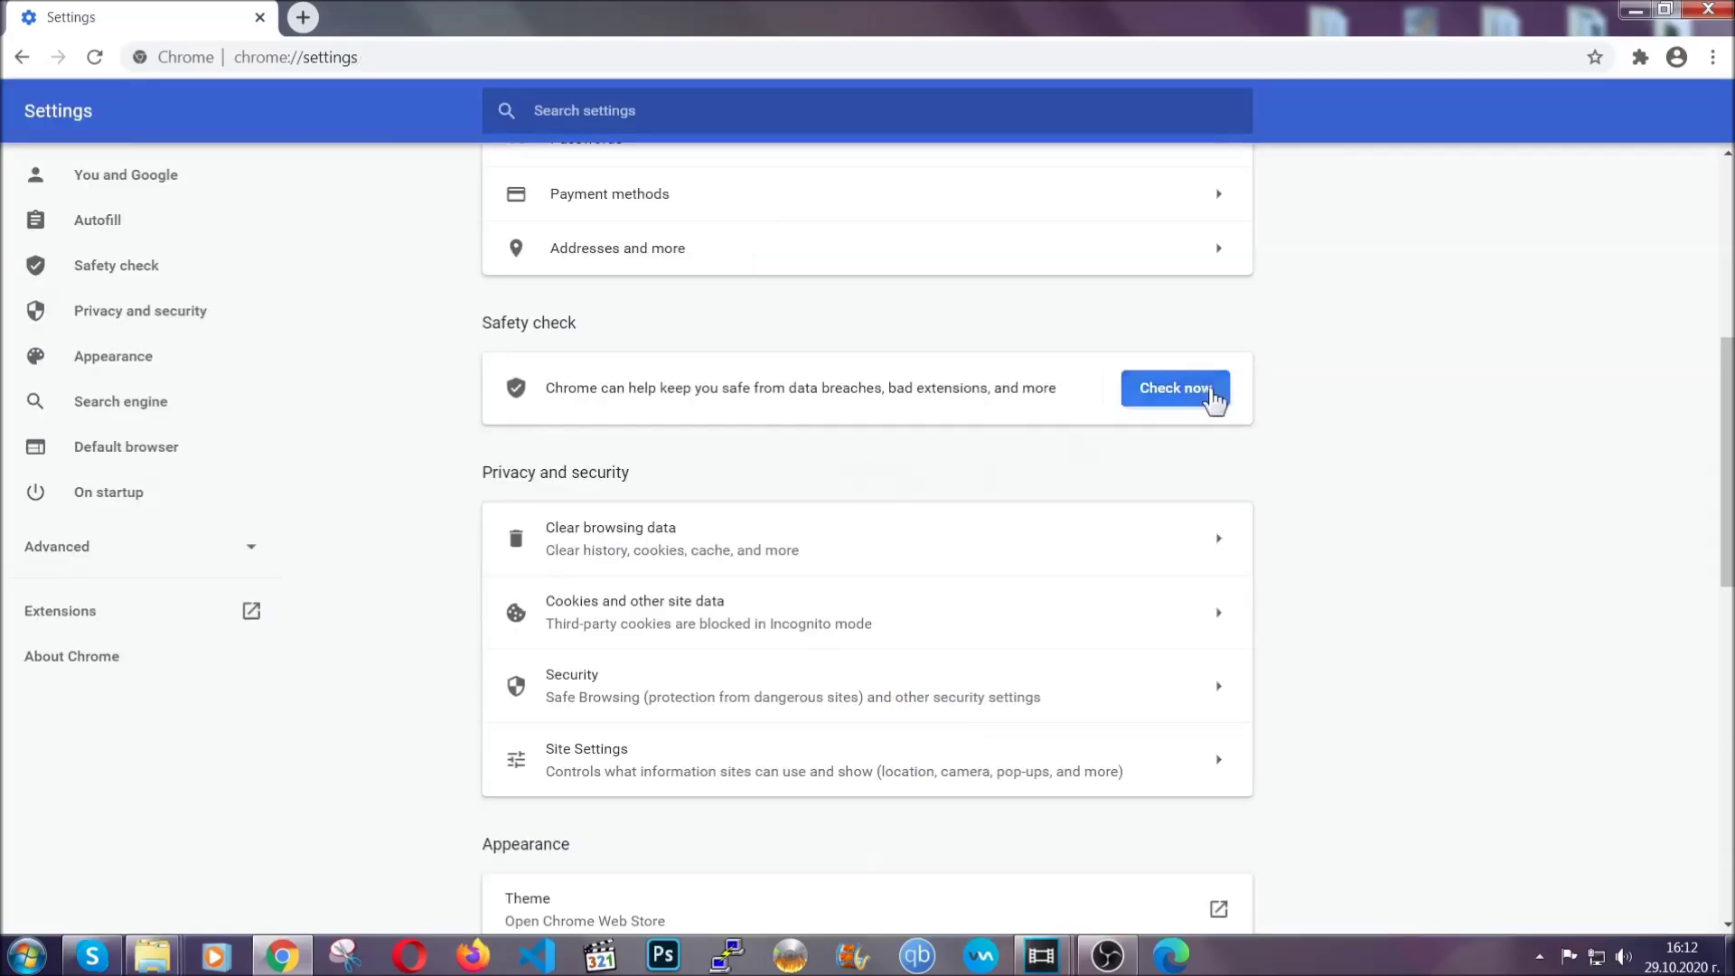
Remove the Bulk Media Downloader and HMA VPN Proxy Unblocker extensions from Chrome and minimize the browser.
left_click(1714, 58)
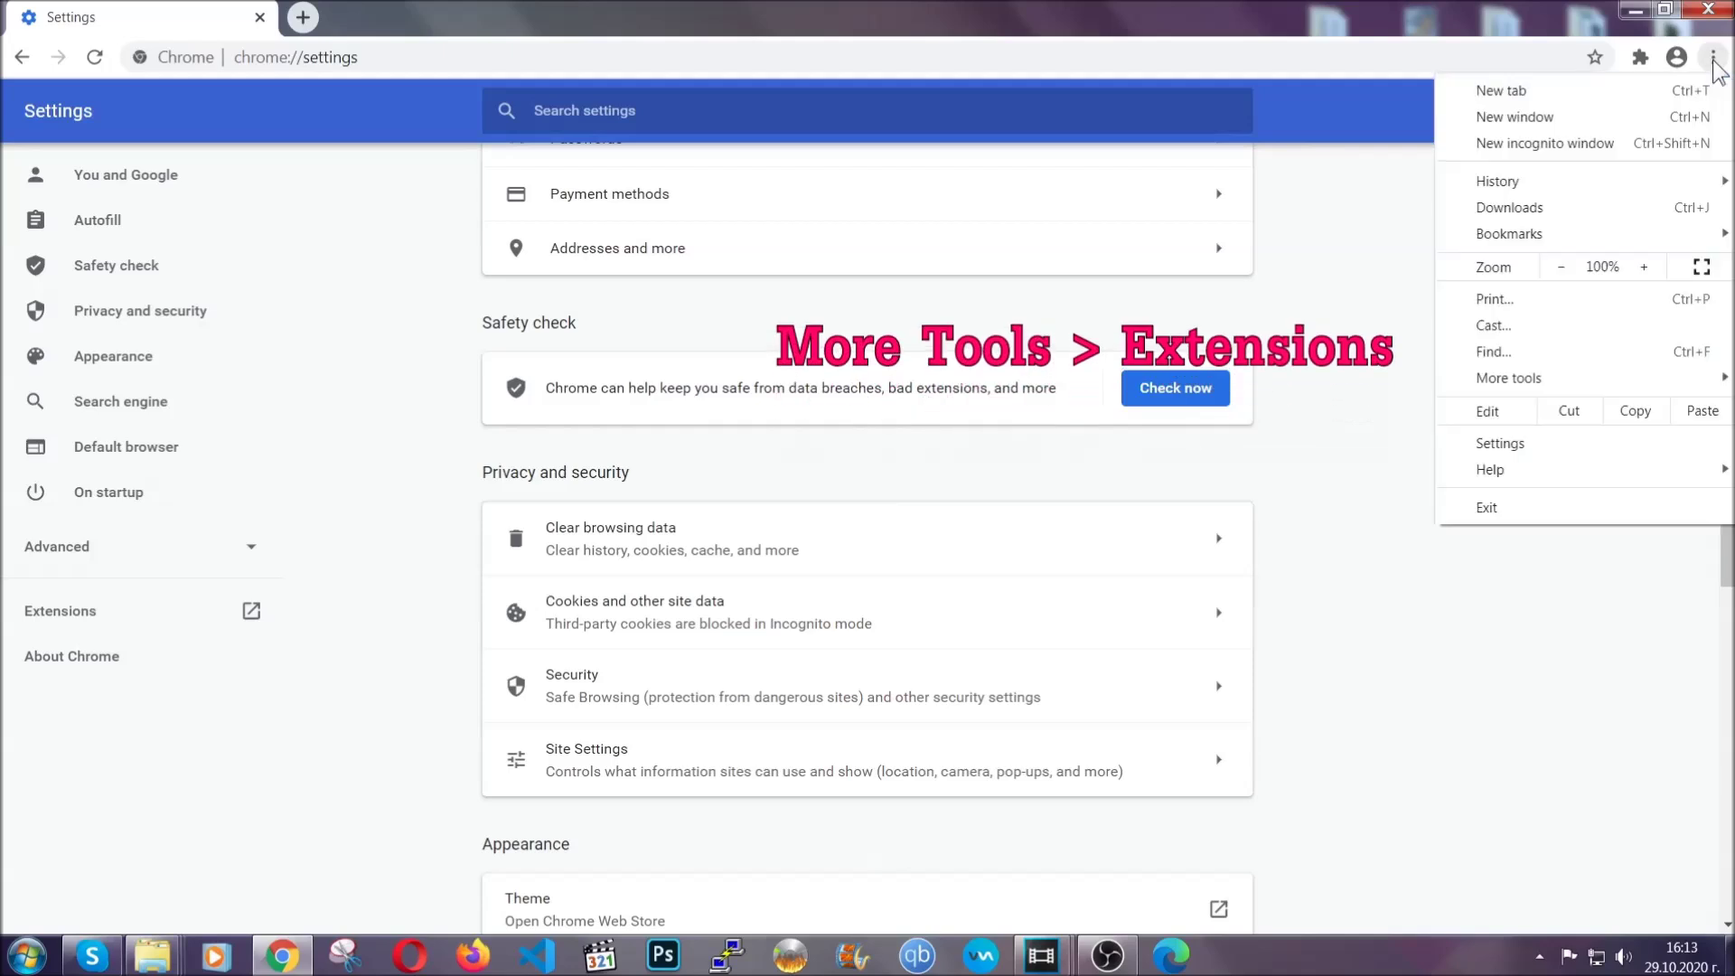
mouse_move(1587, 371)
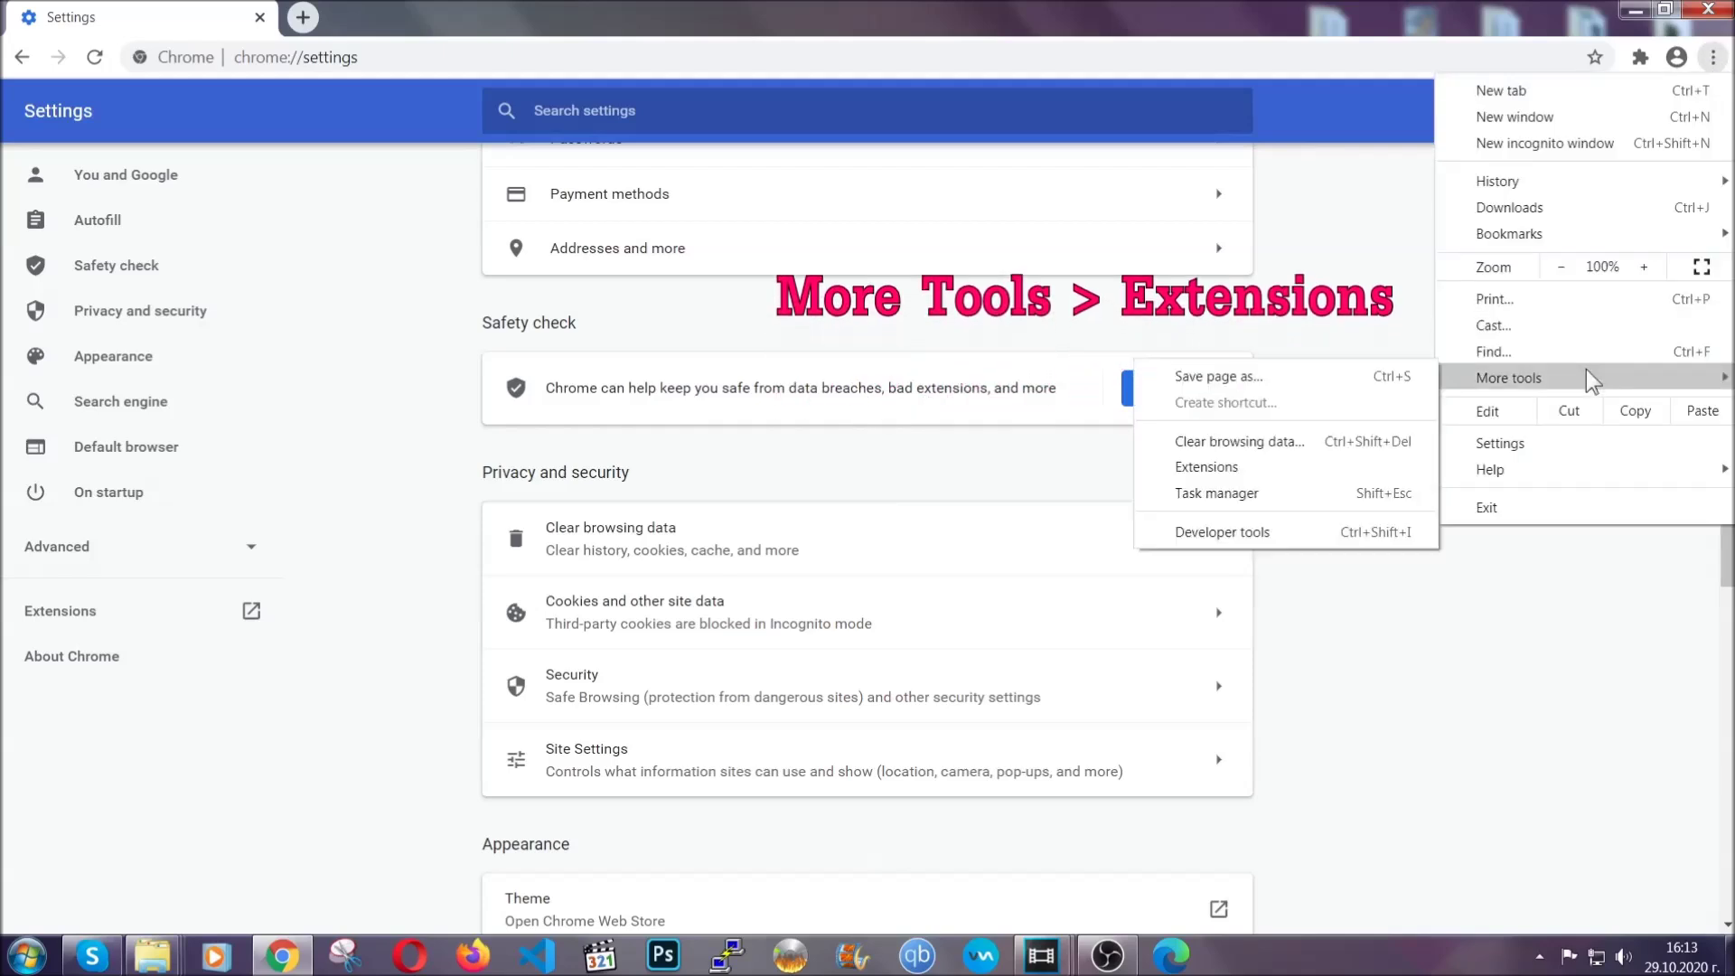
left_click(1255, 476)
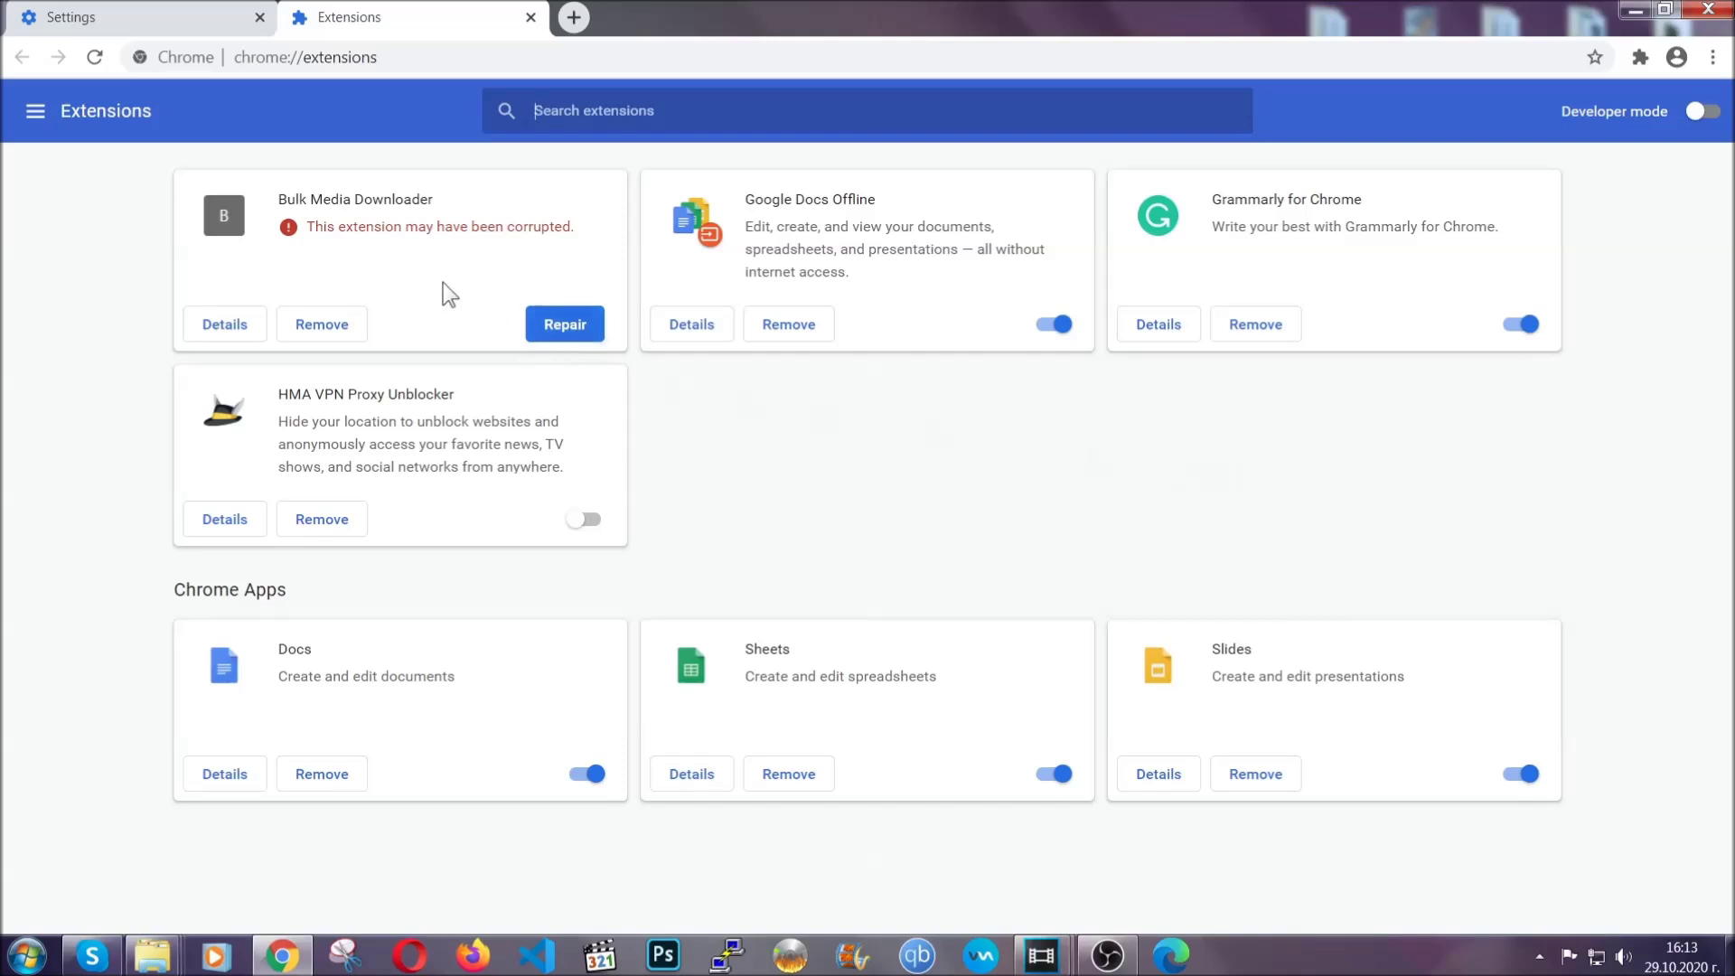
left_click(337, 327)
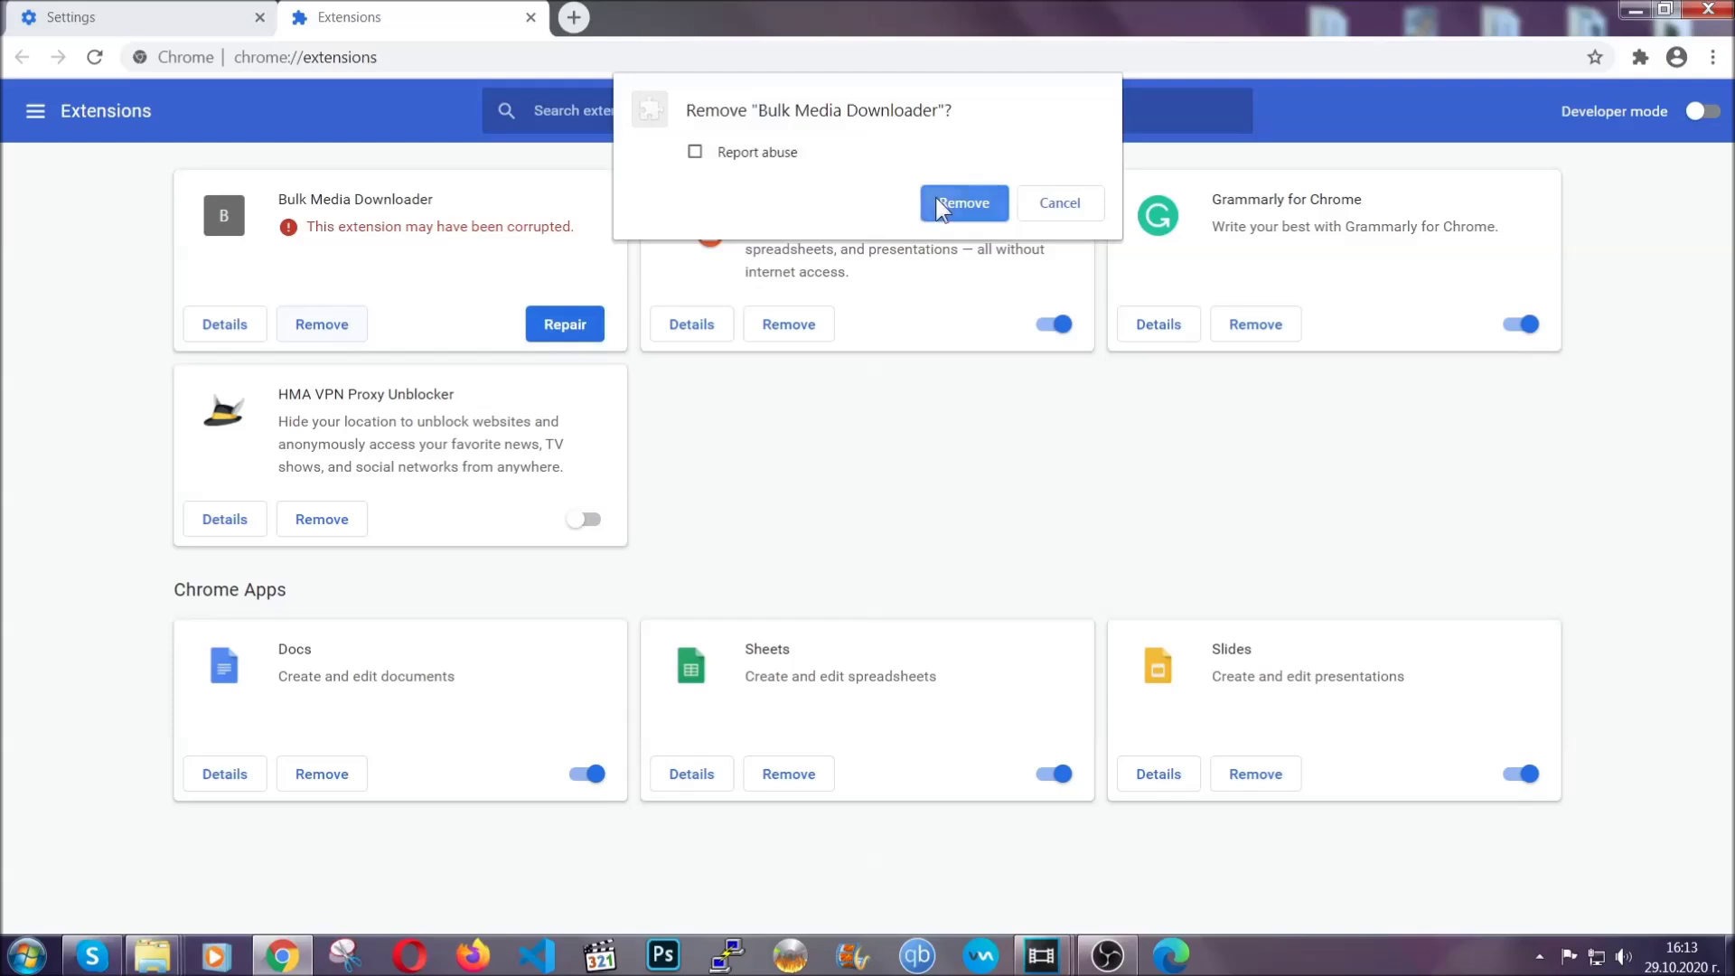
left_click(936, 199)
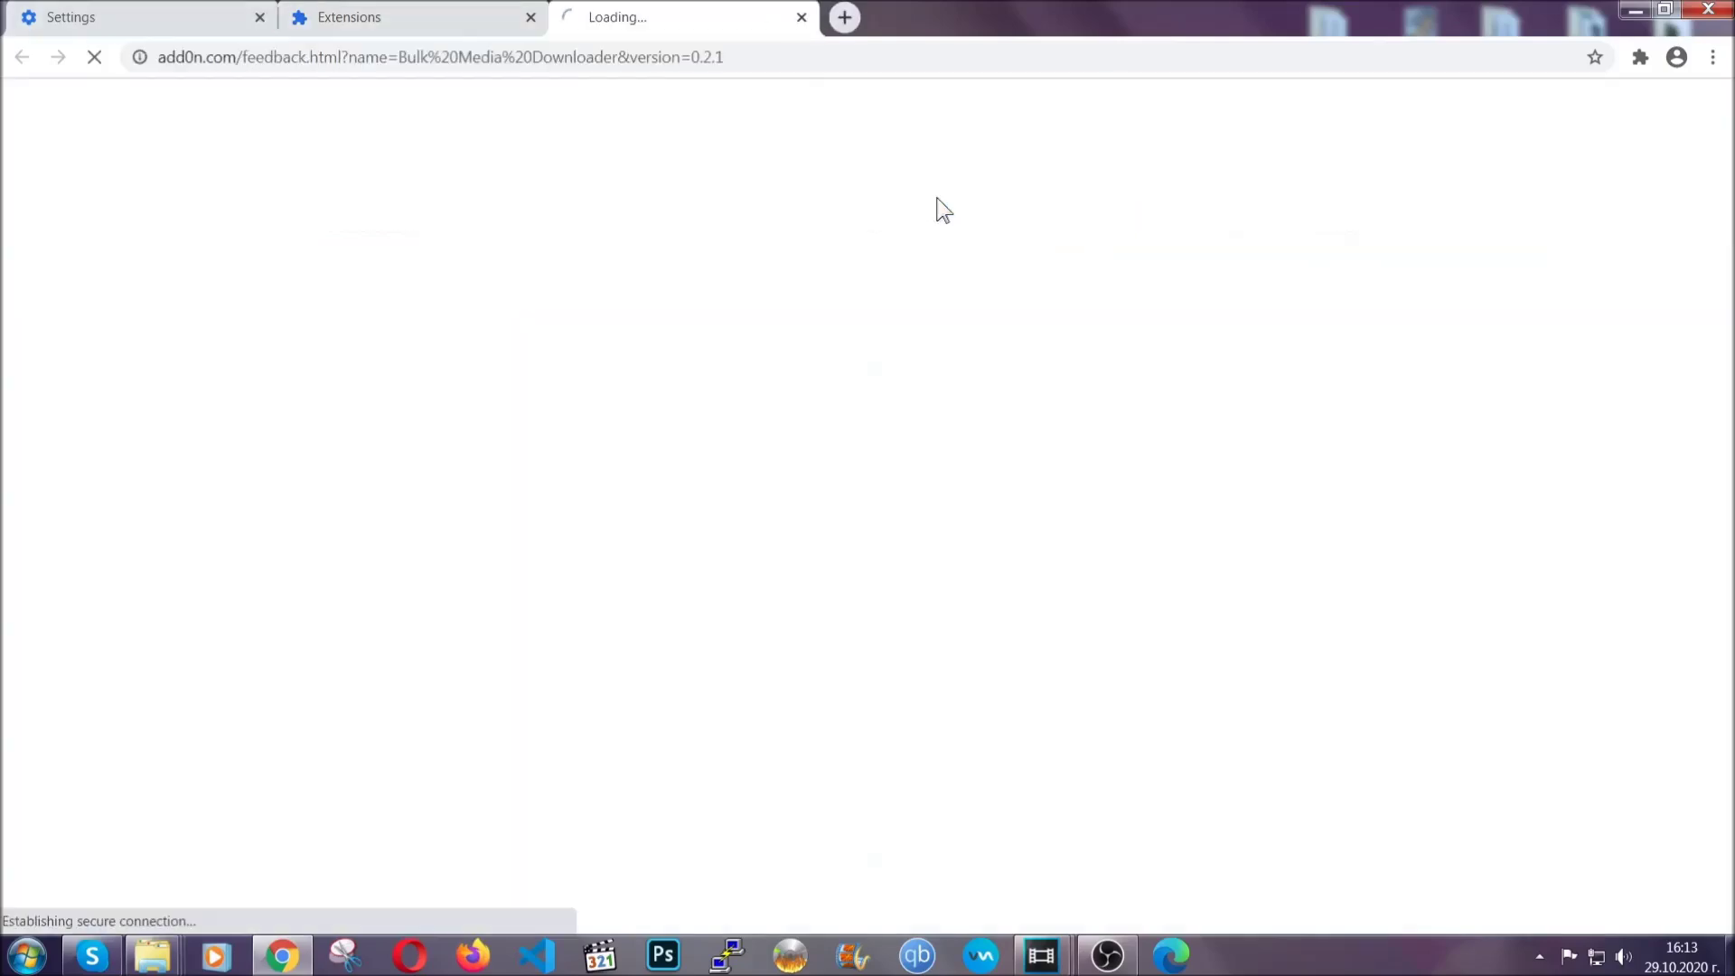
left_click(441, 19)
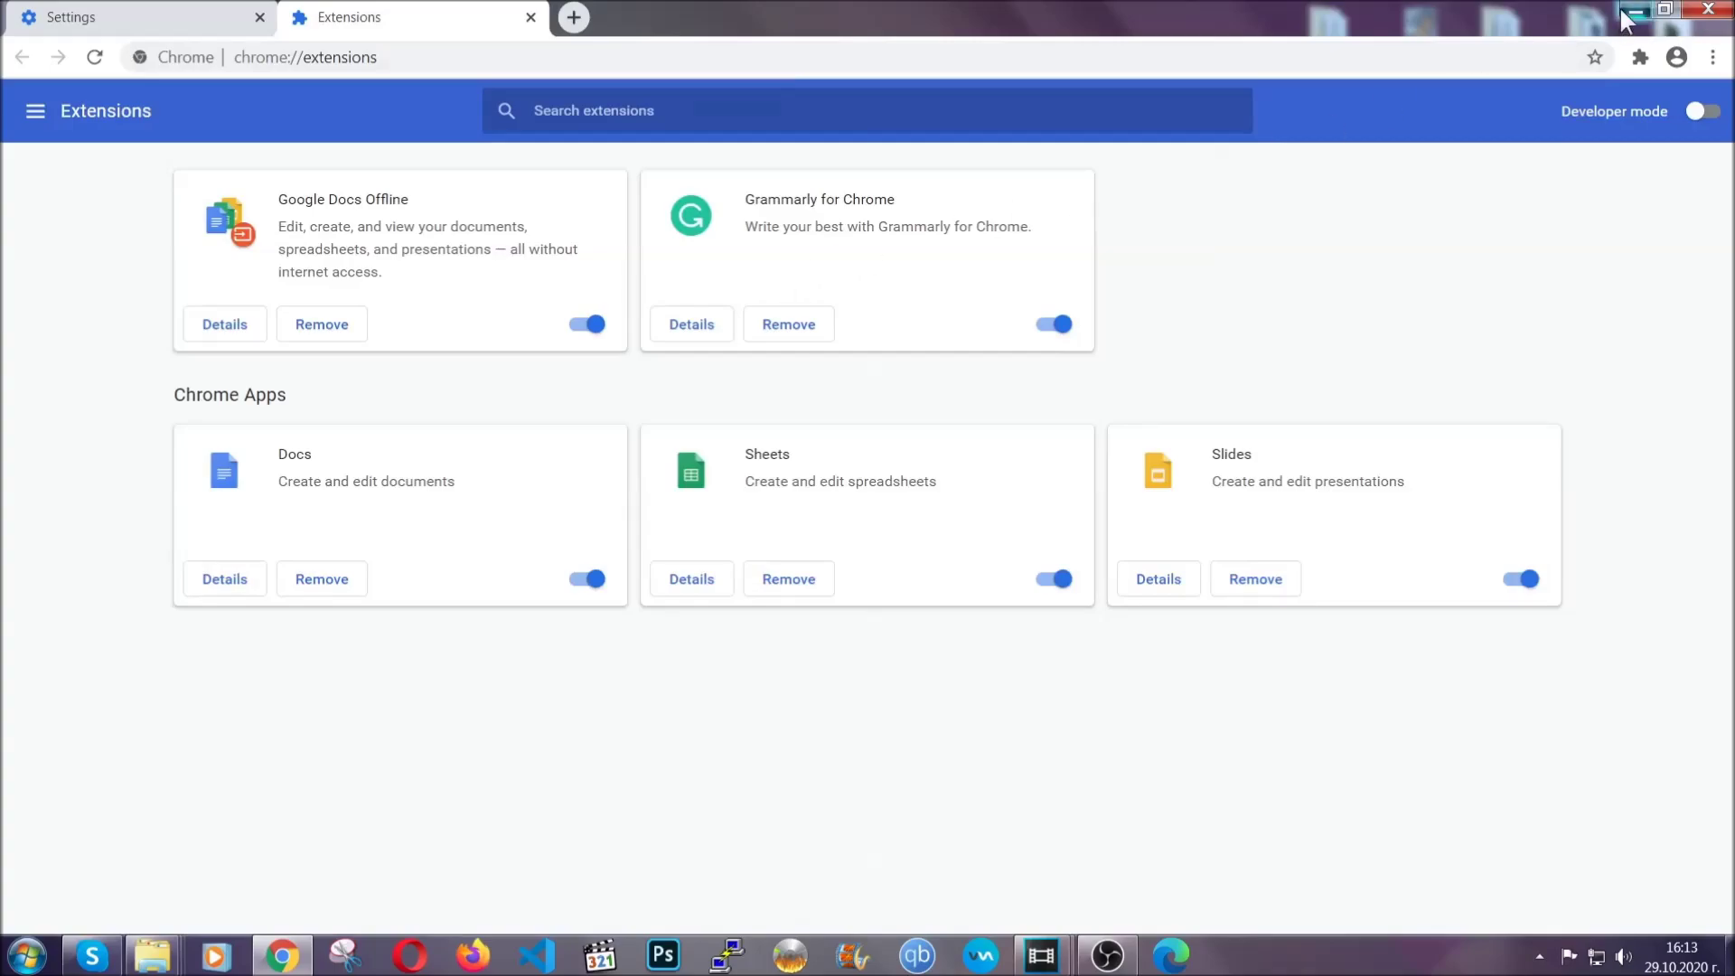
left_click(1634, 12)
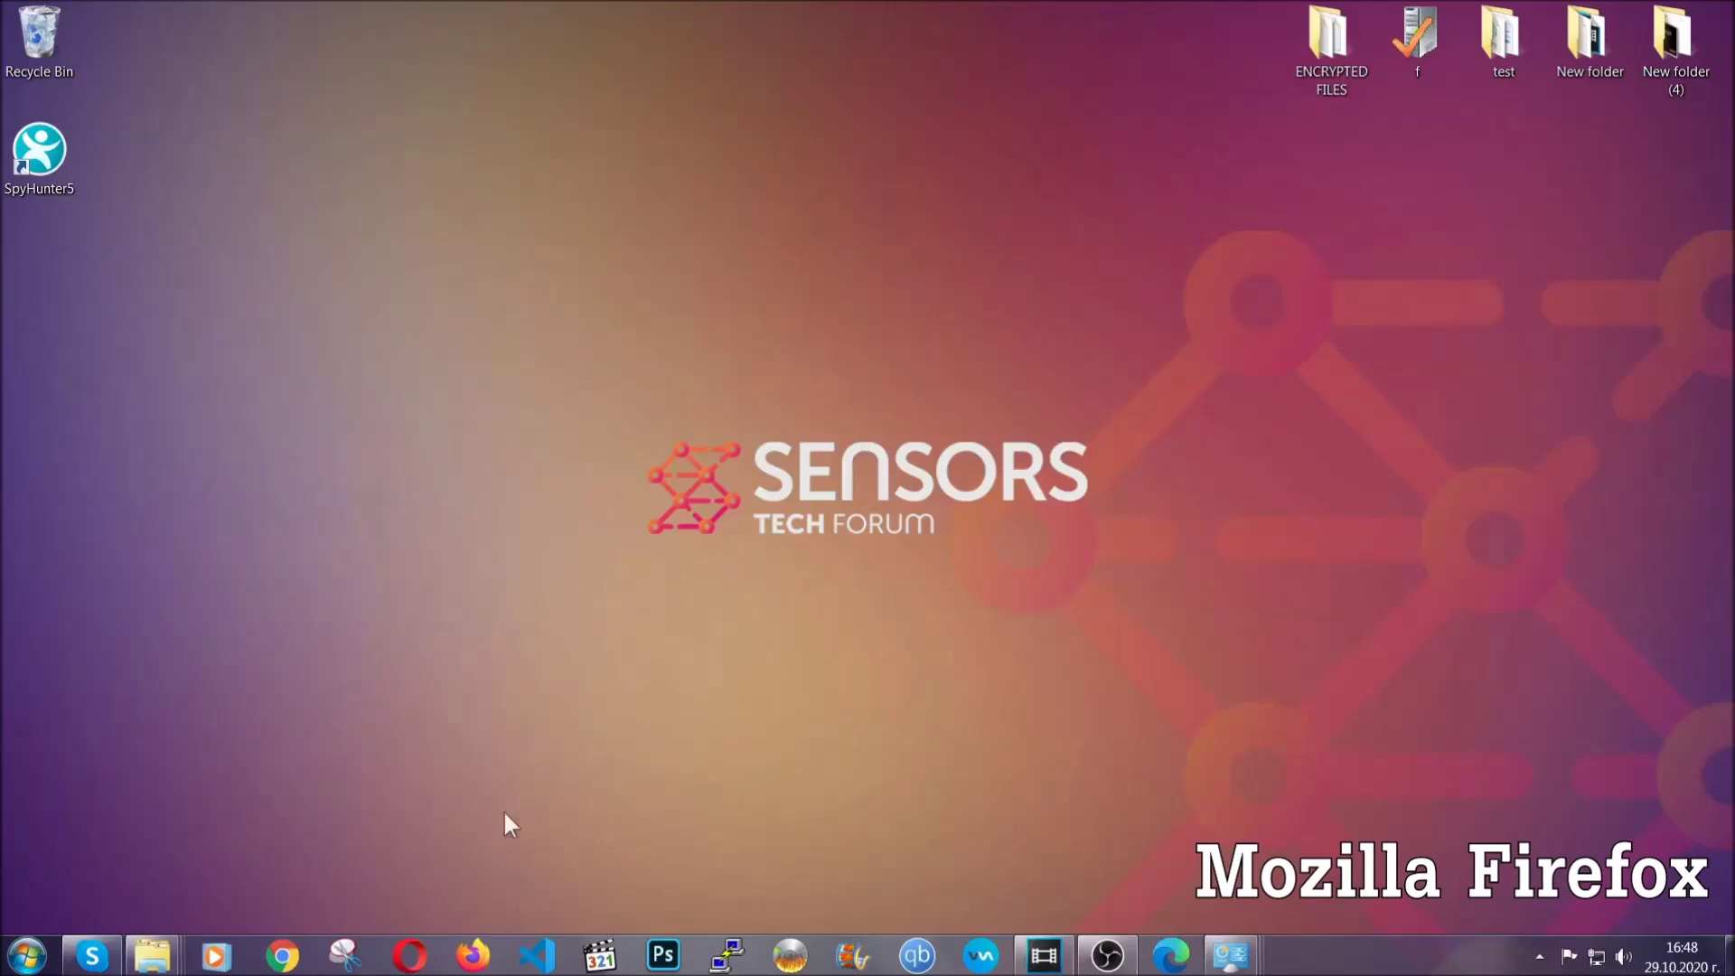
Switch to Mozilla Firefox and open the page about:support.
left_click(473, 953)
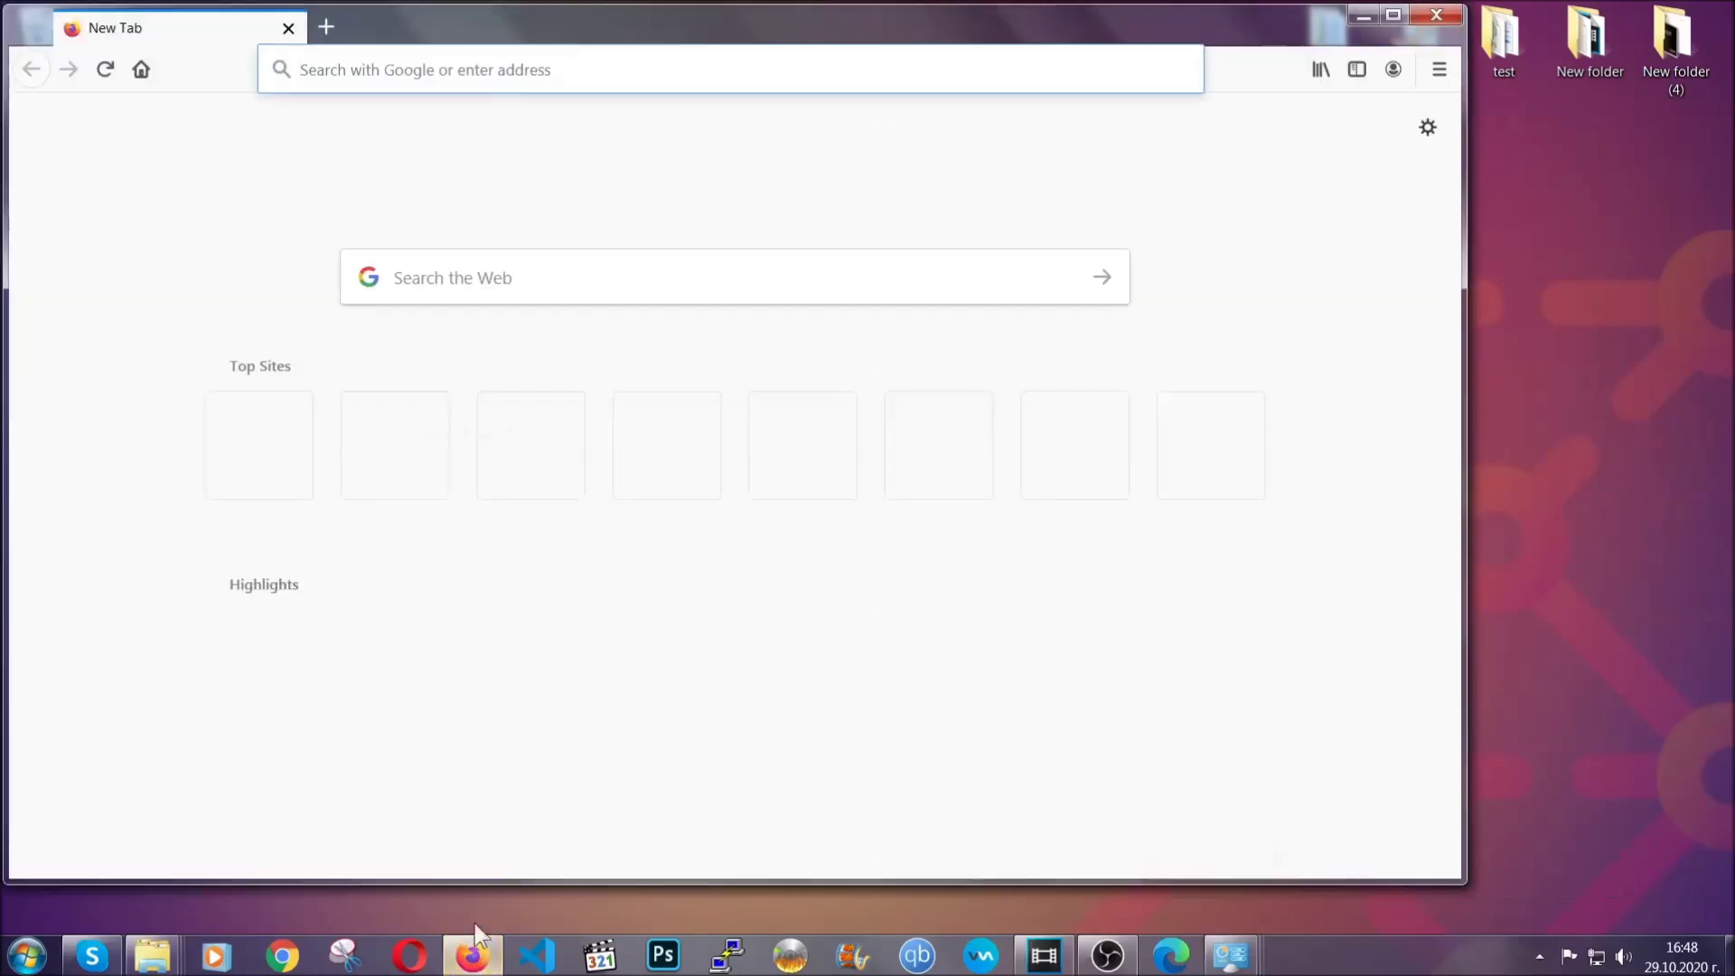
left_click(476, 70)
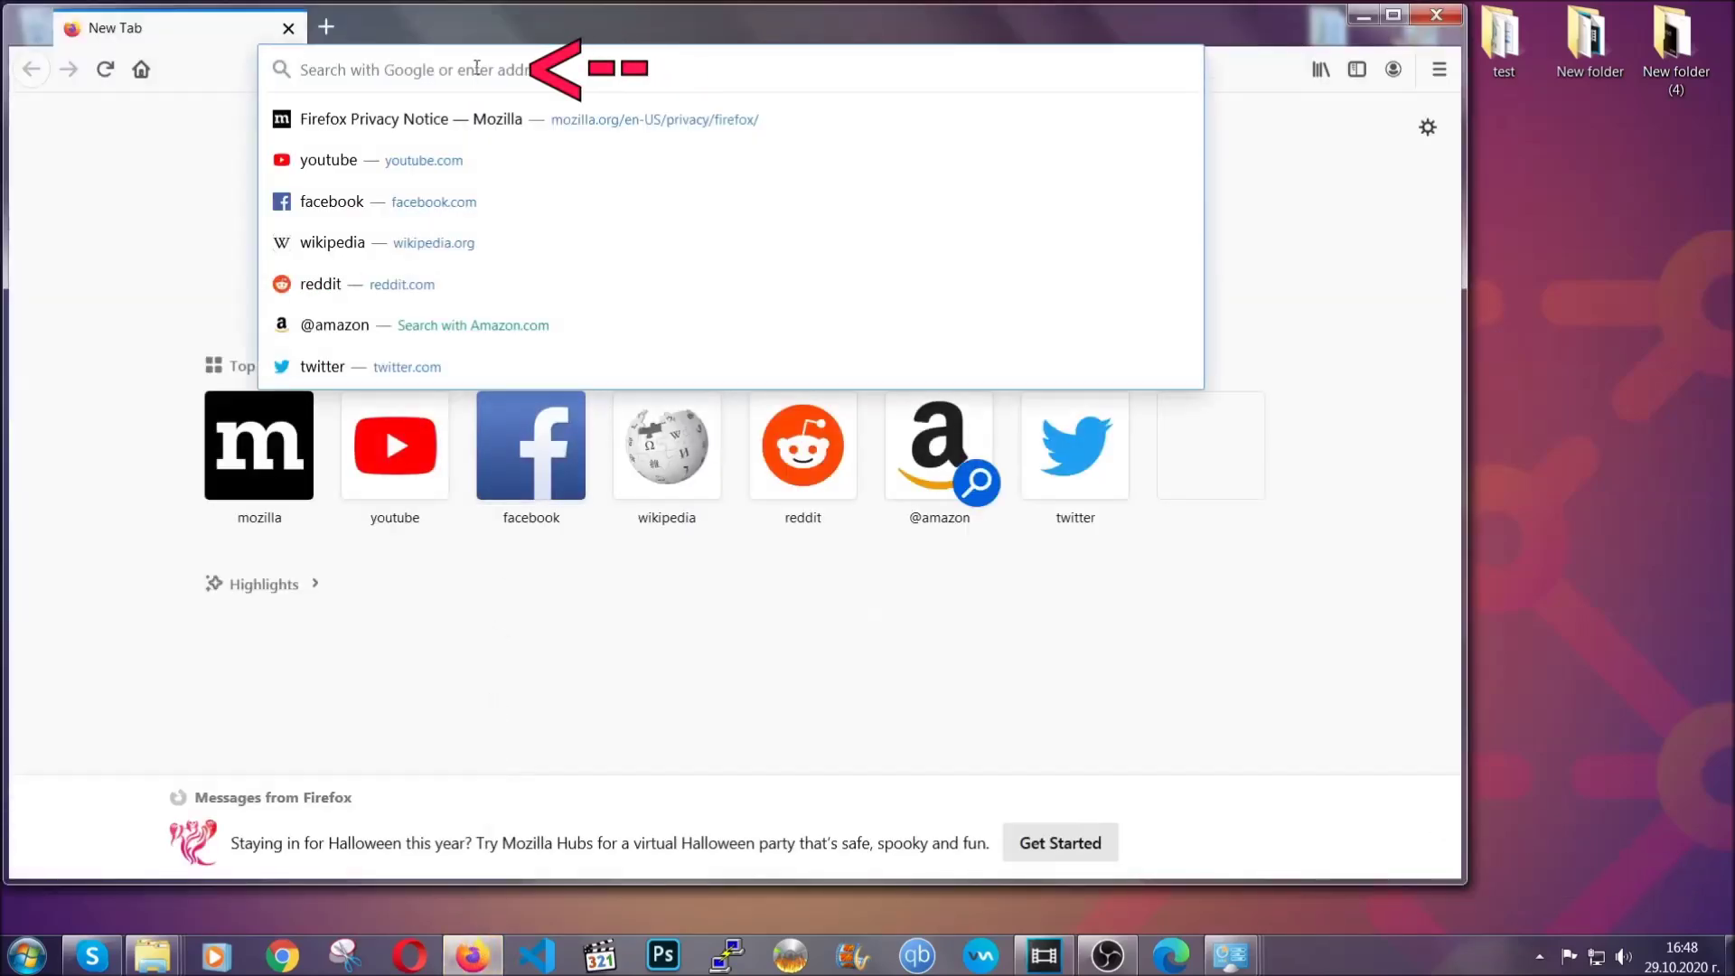
type("about:support")
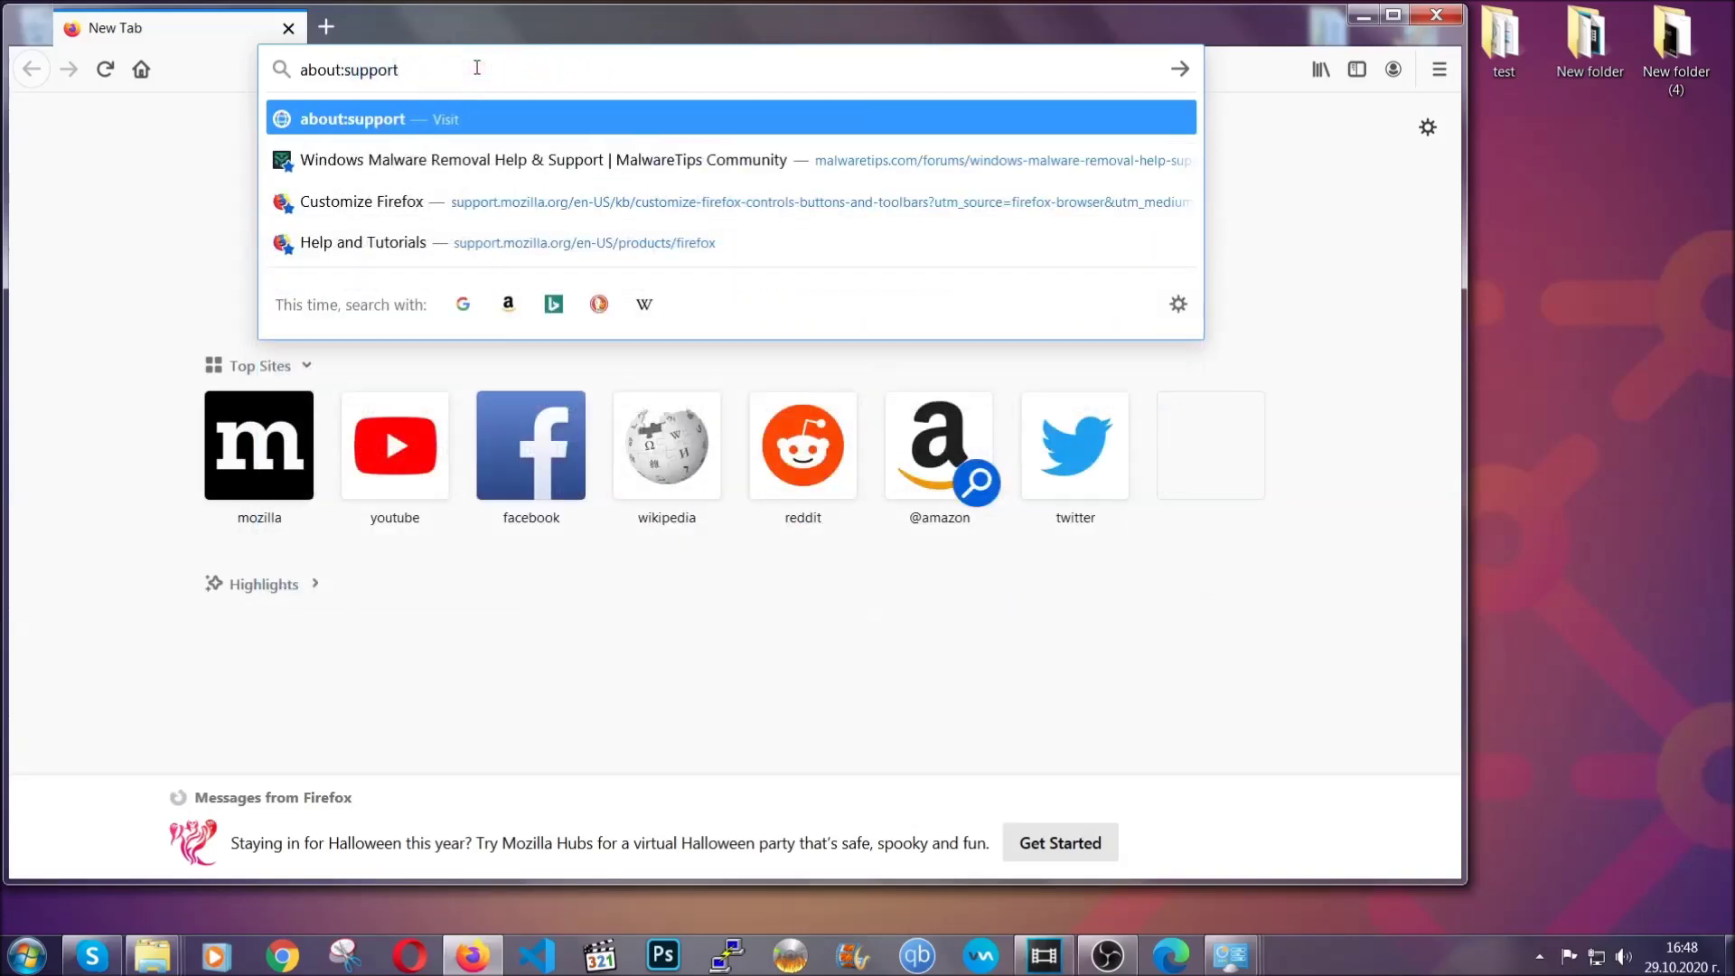
key("Return")
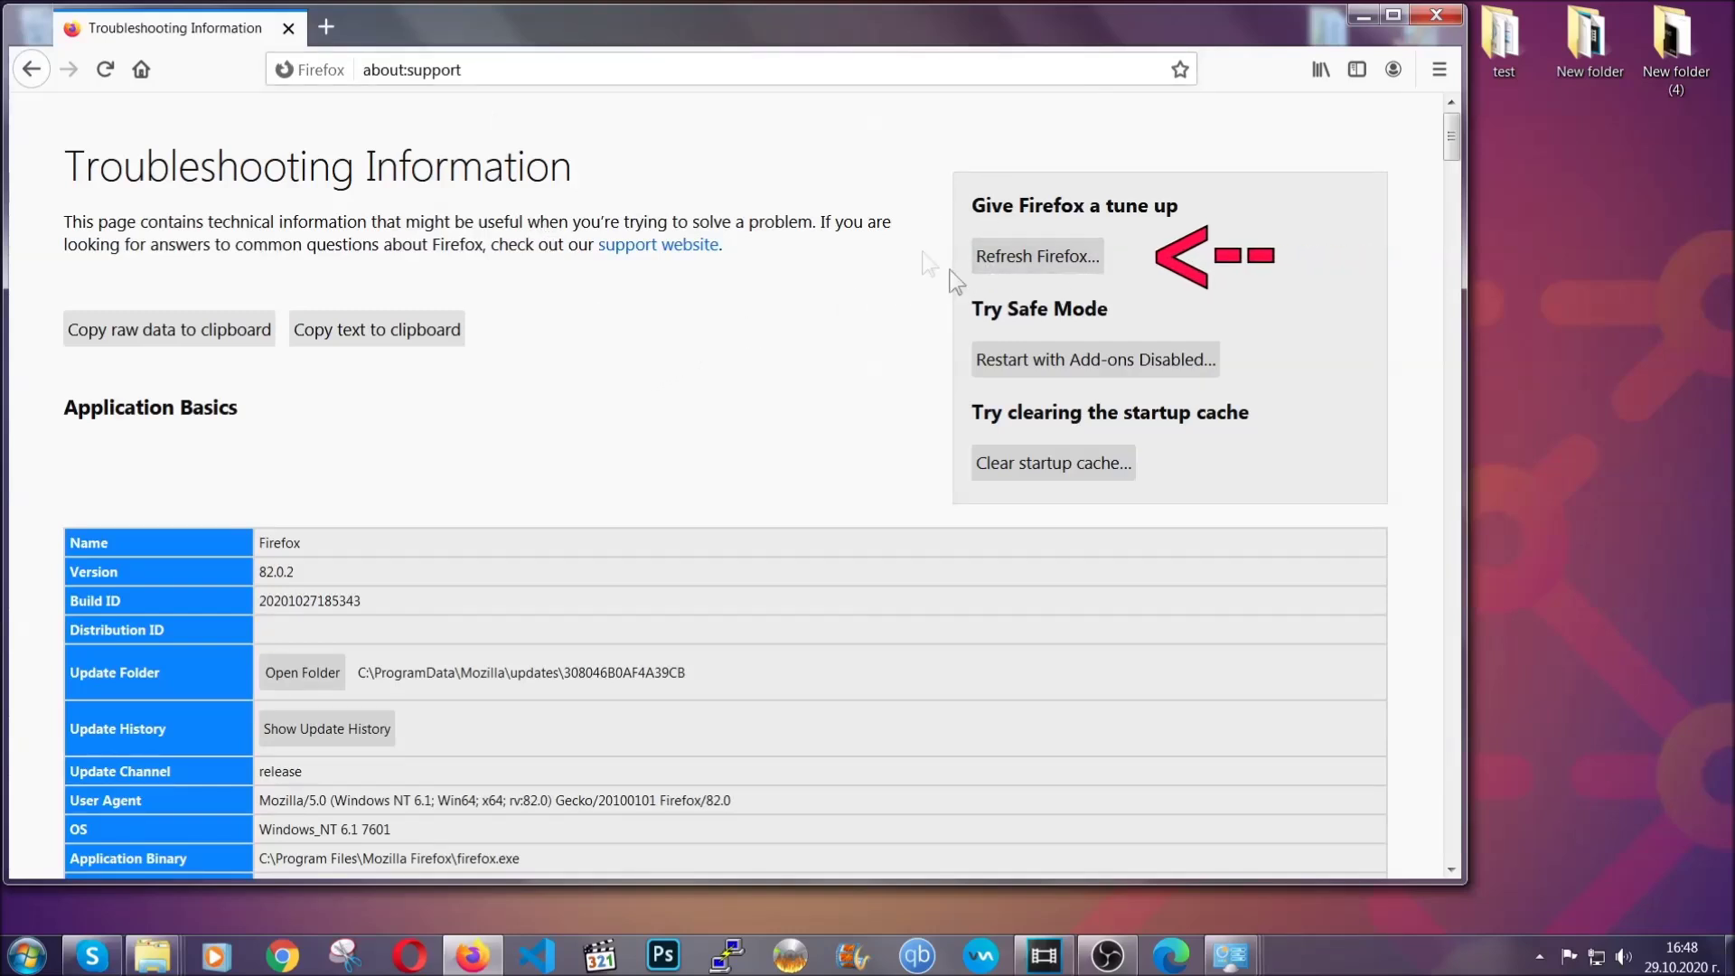
Refresh Firefox to its default settings, finish the Import Wizard and minimize the browser.
left_click(1027, 261)
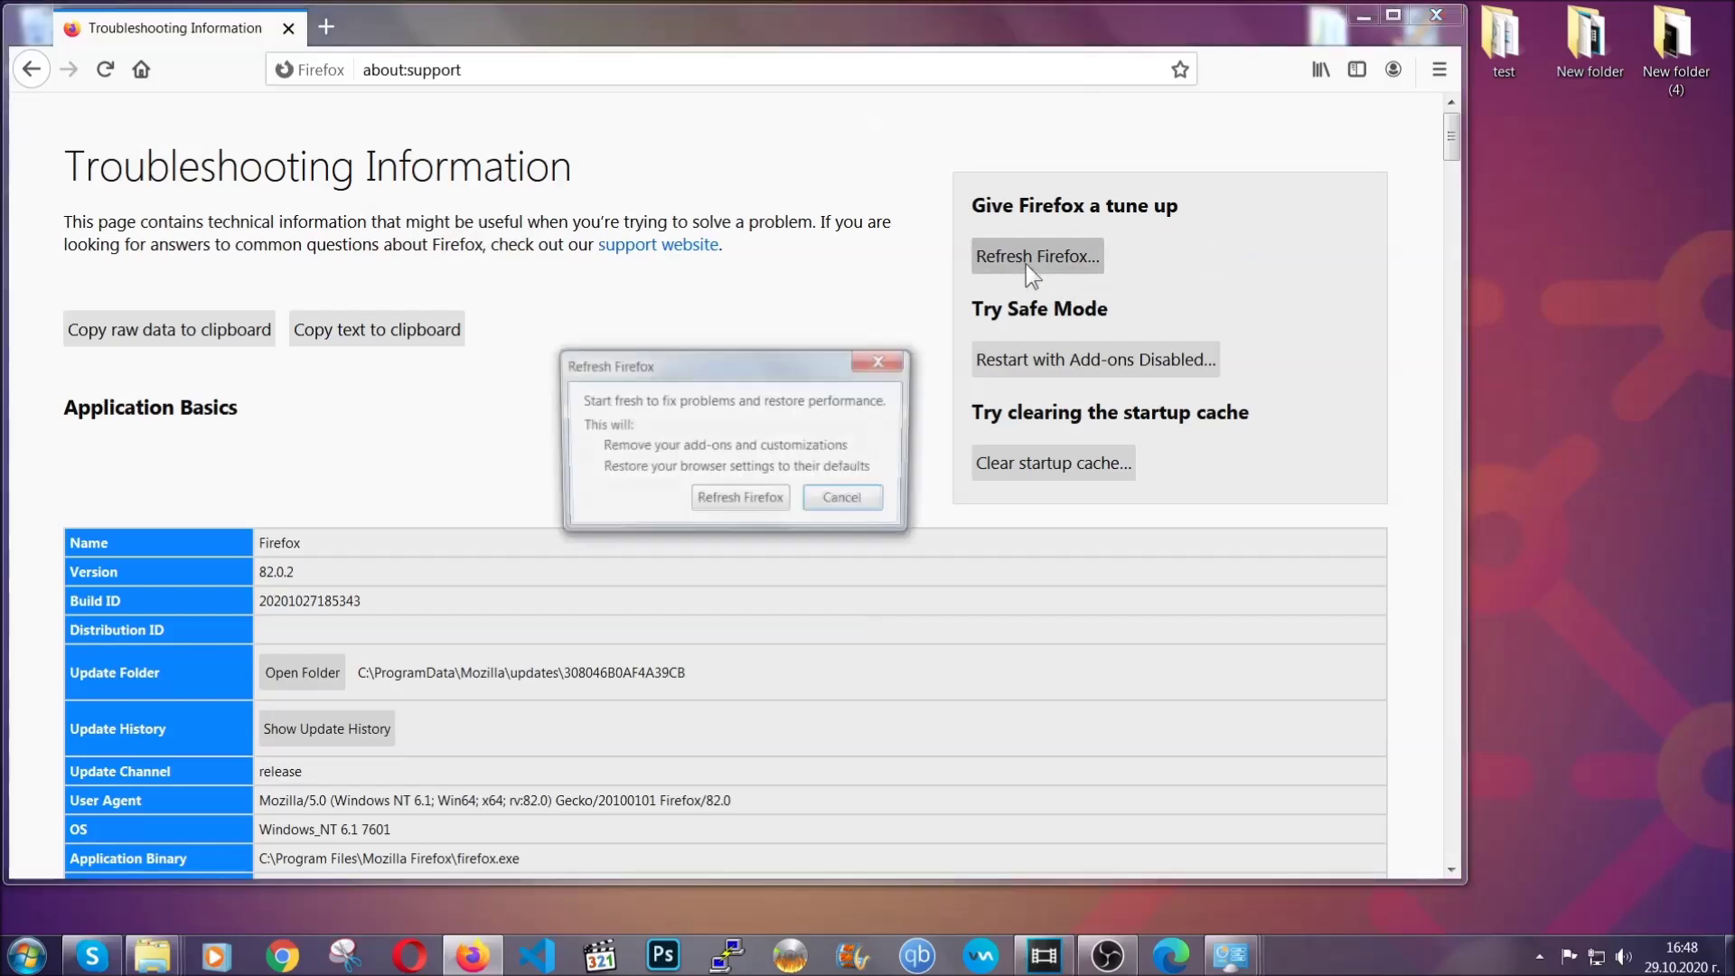
left_click(740, 503)
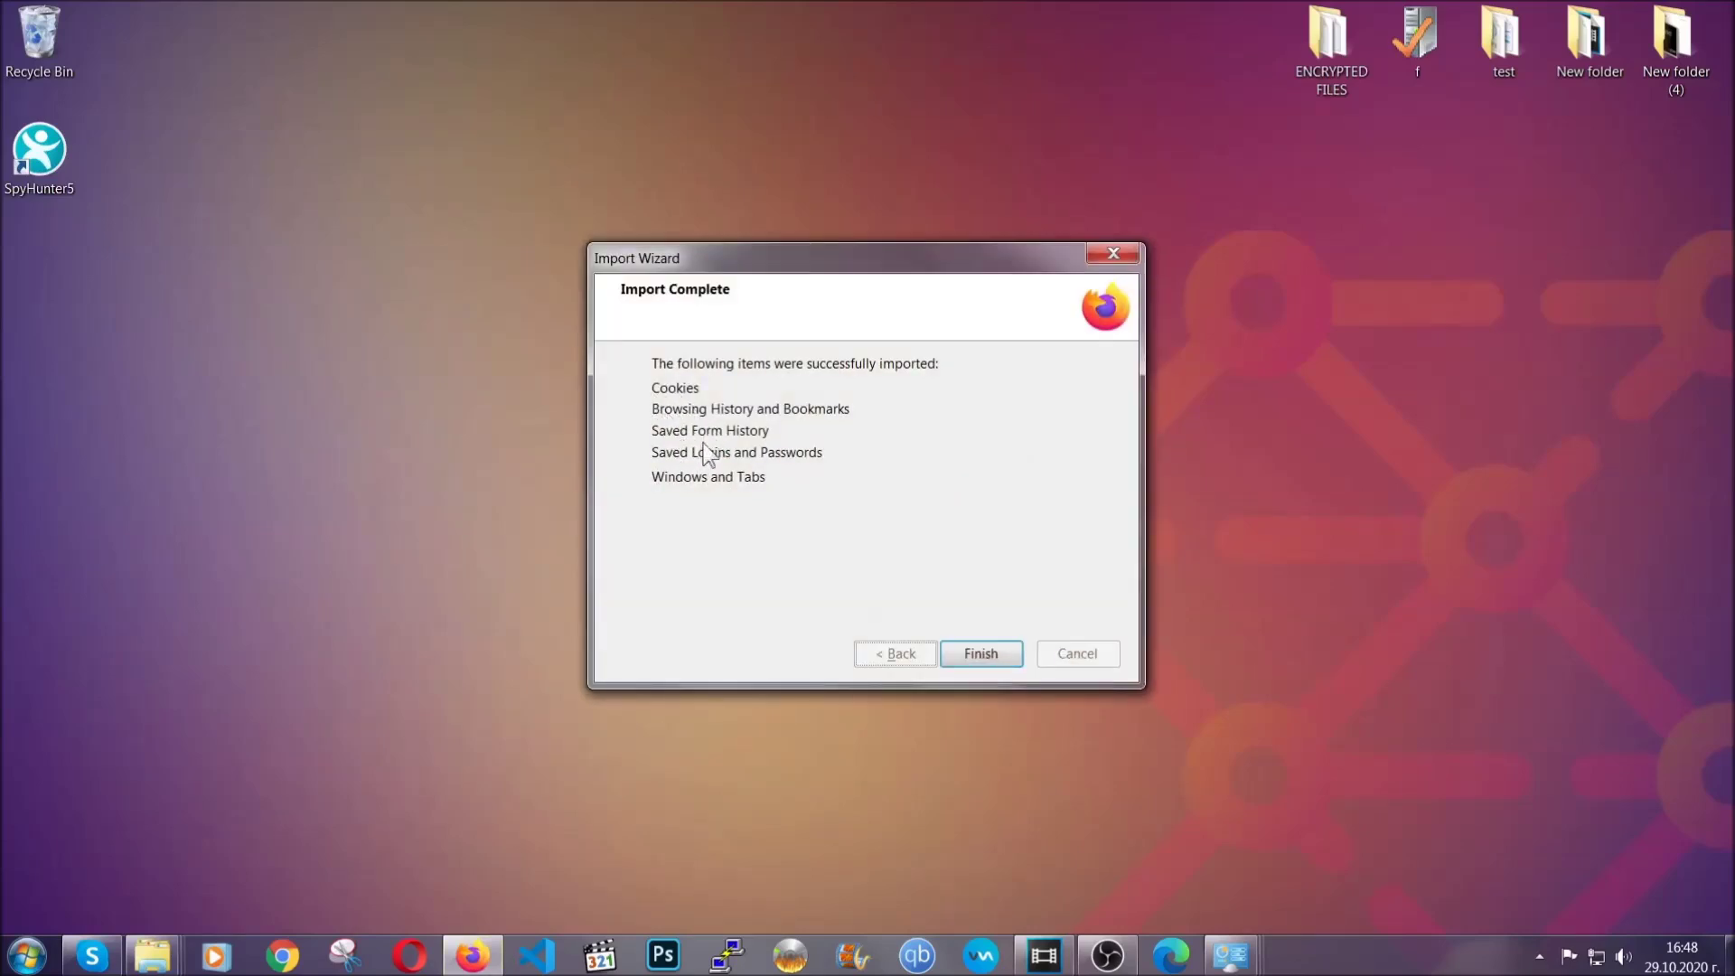
left_click(975, 654)
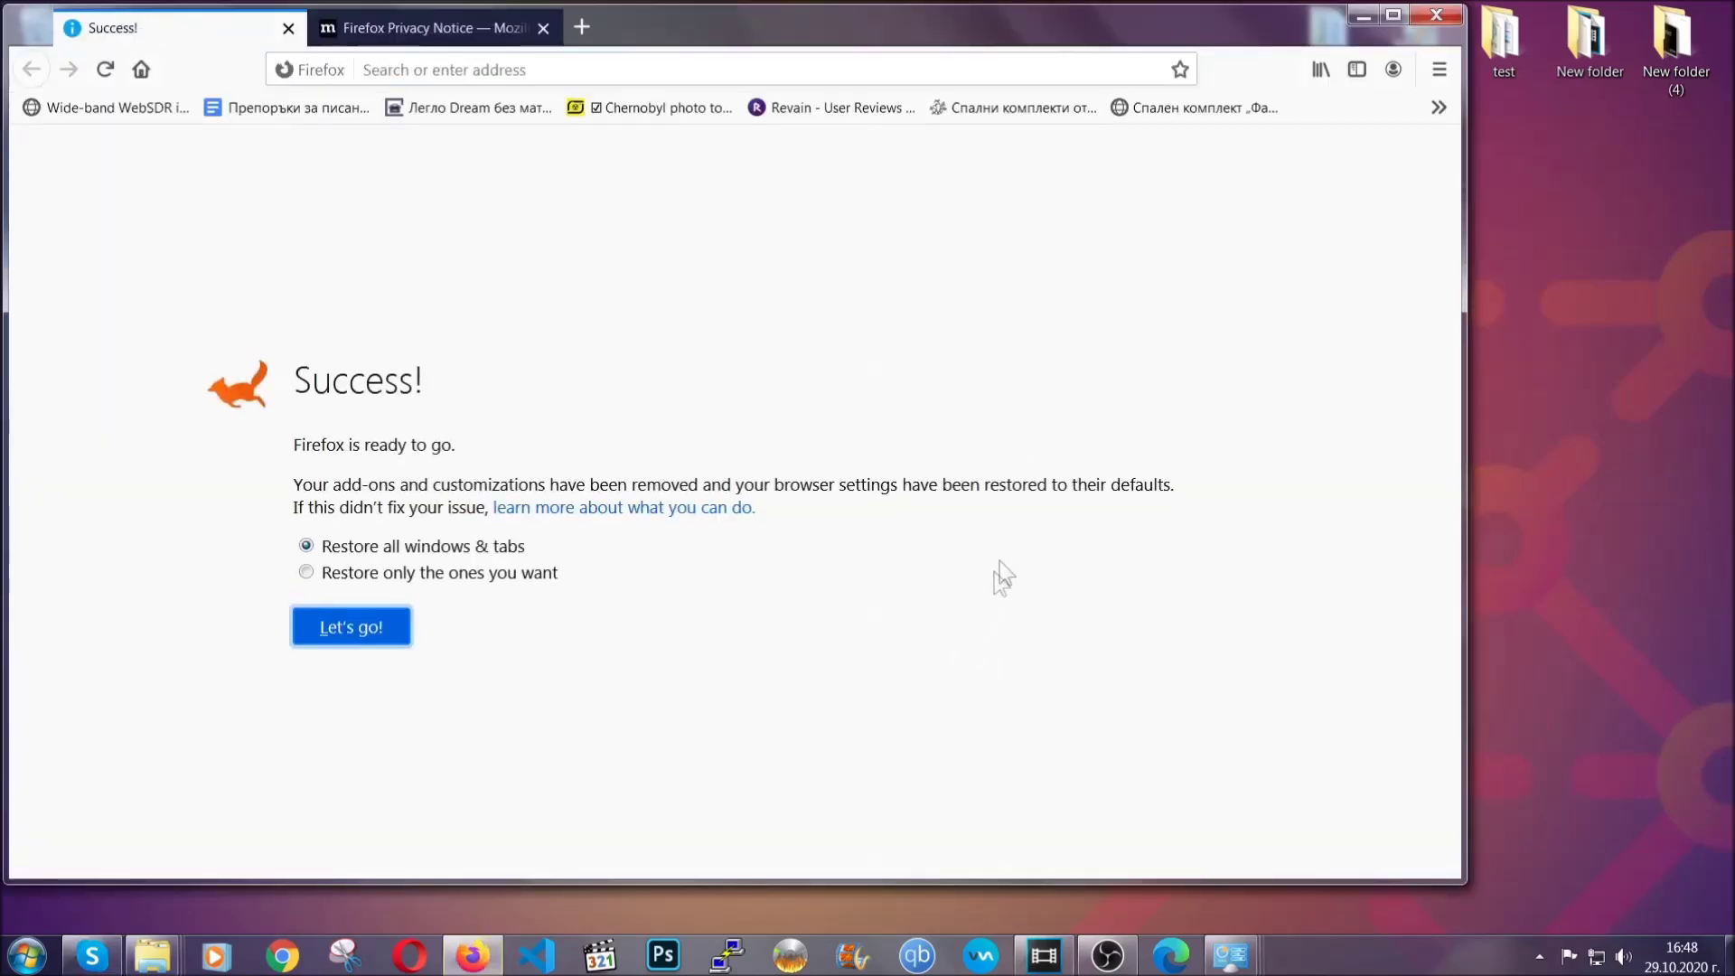
left_click(1362, 17)
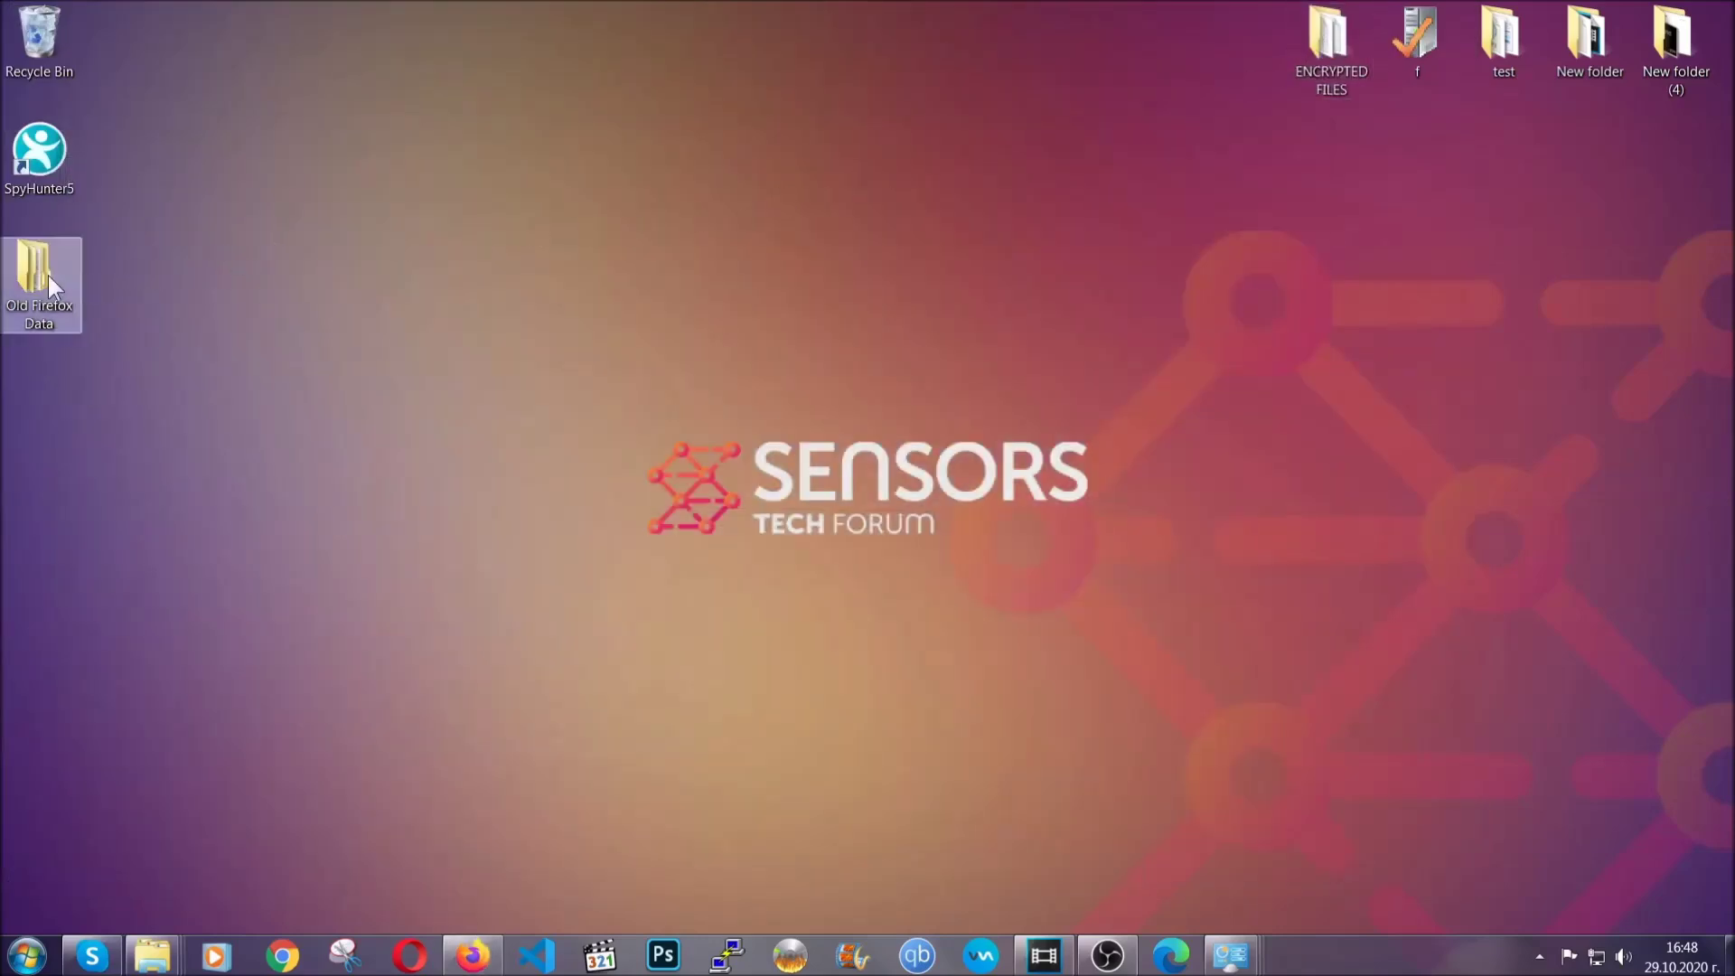
mouse_move(13, 312)
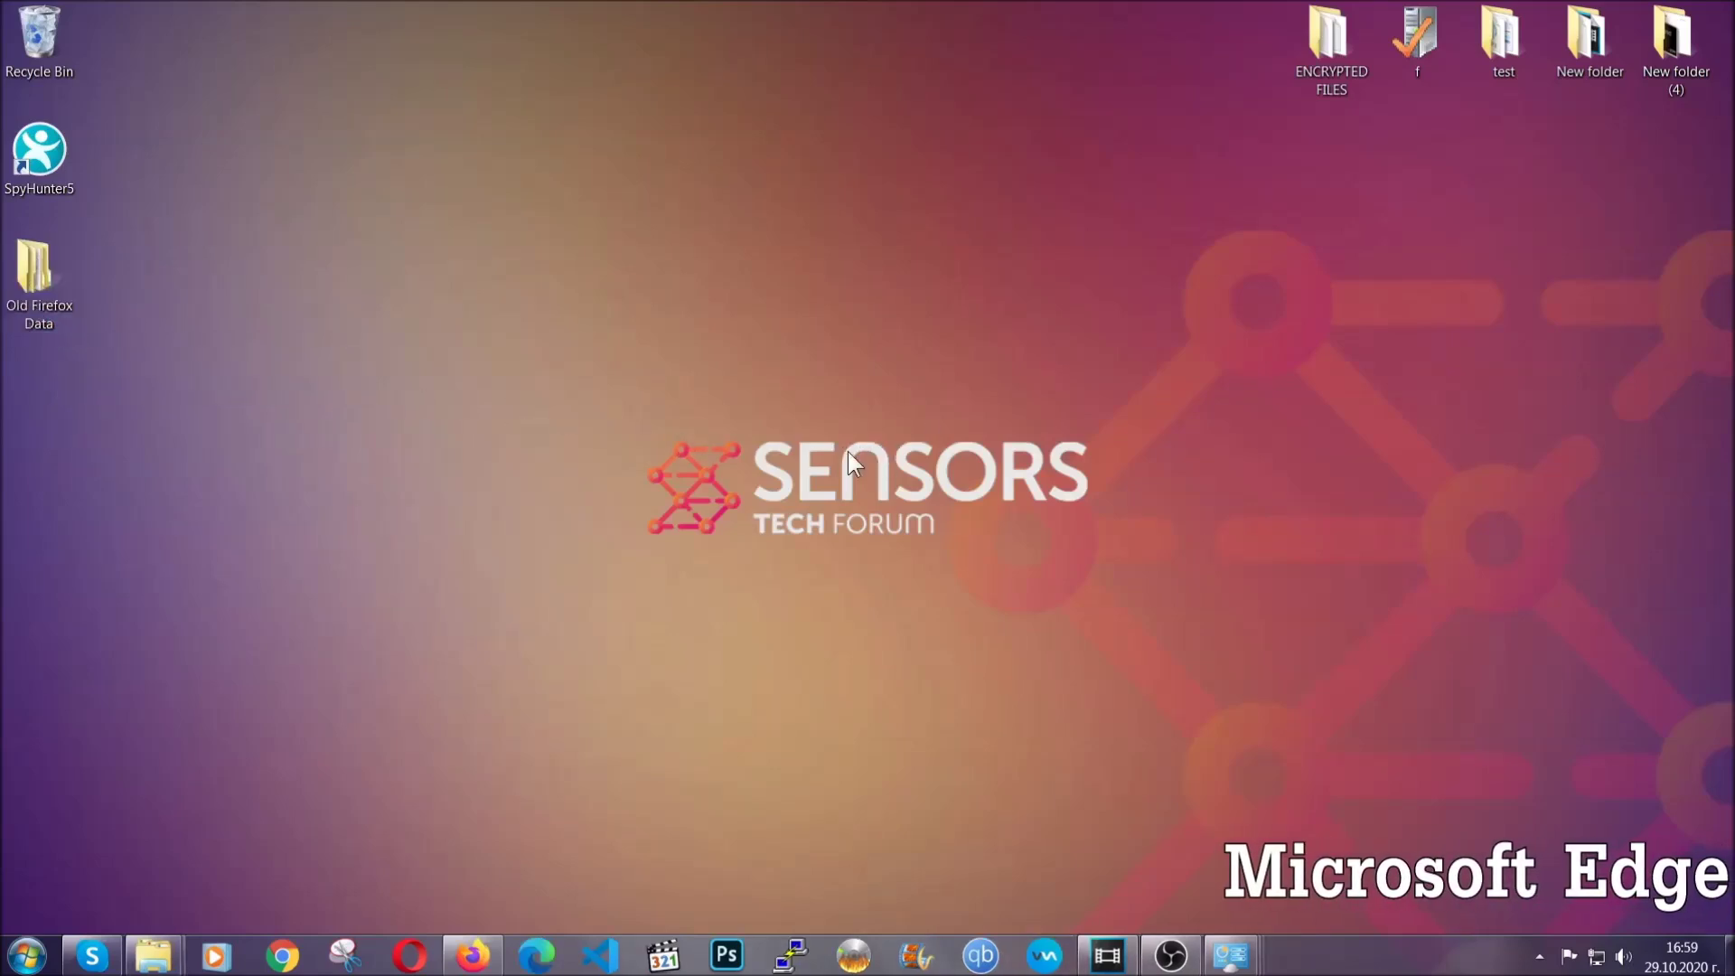
Switch to Microsoft Edge and open the page edge://settings/clearBrowserData.
left_click(537, 950)
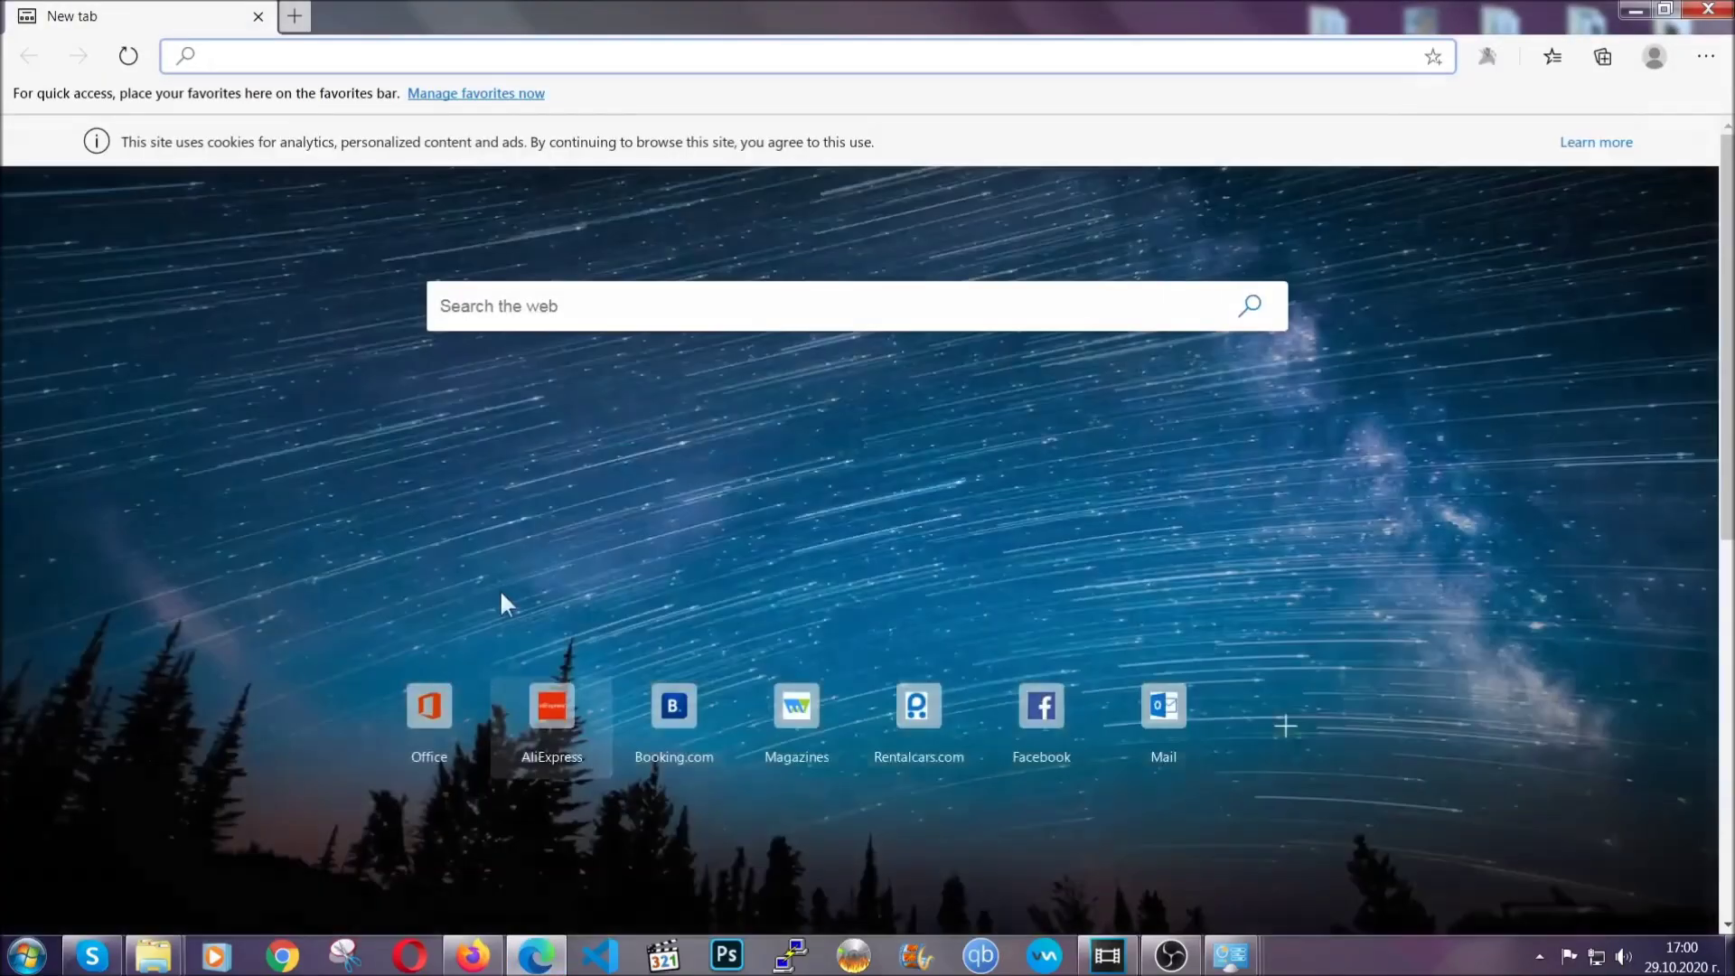
type("ed")
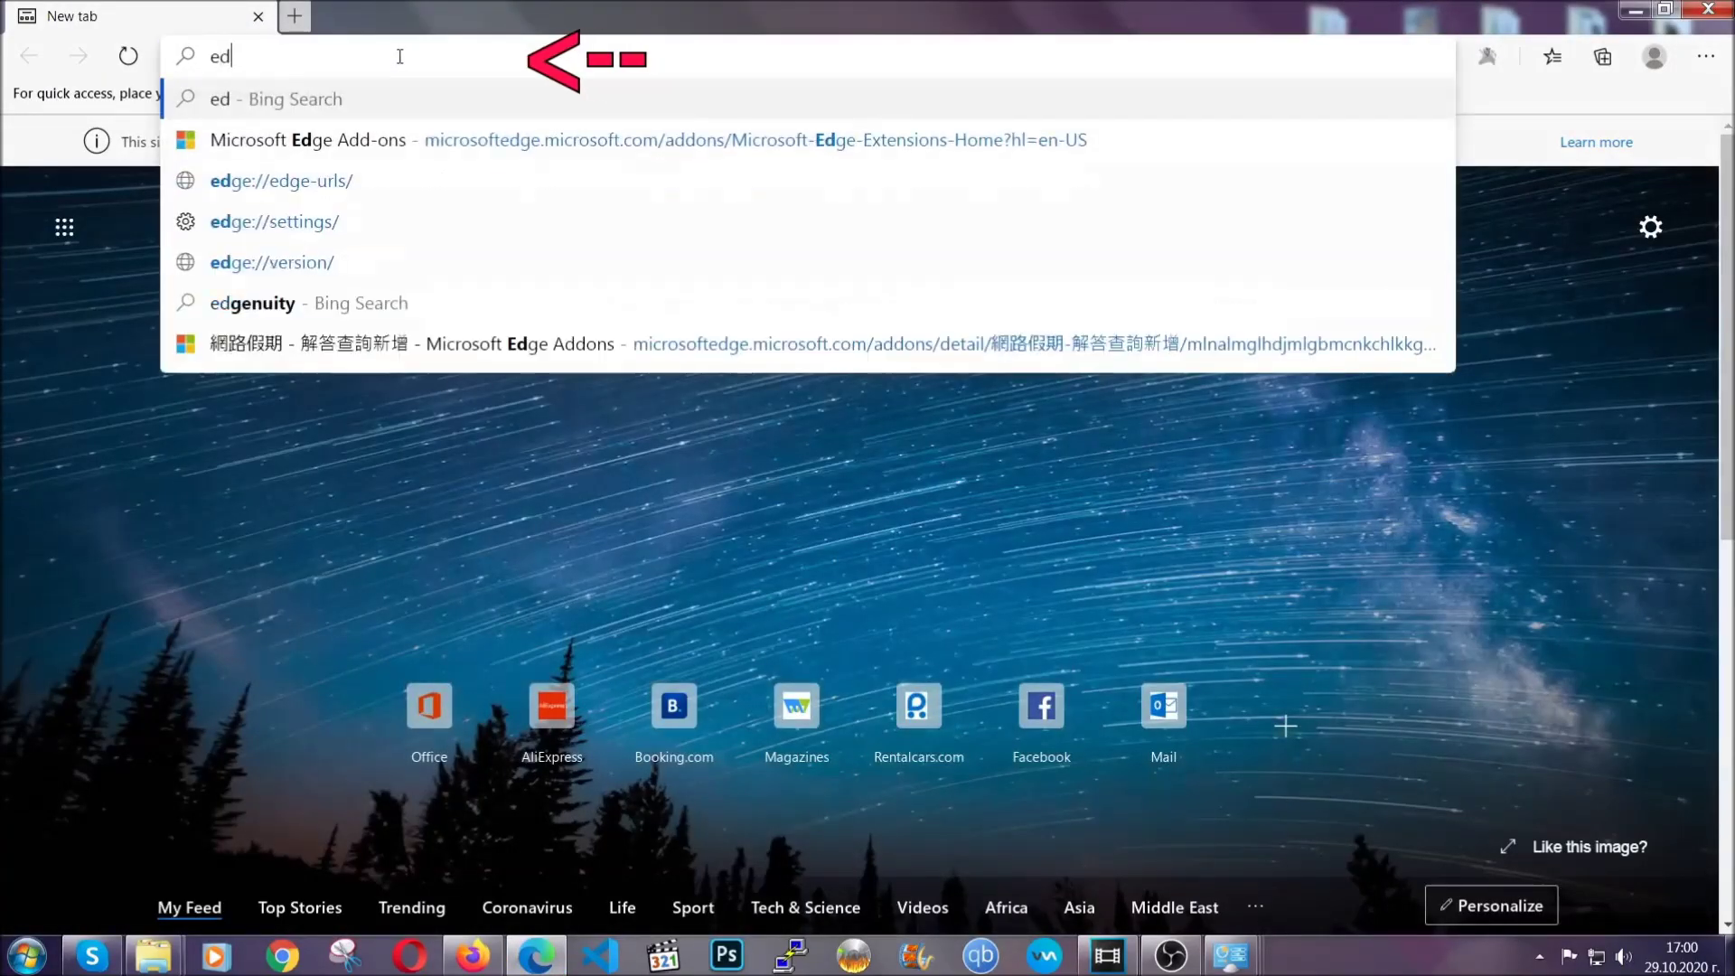
type("ge://")
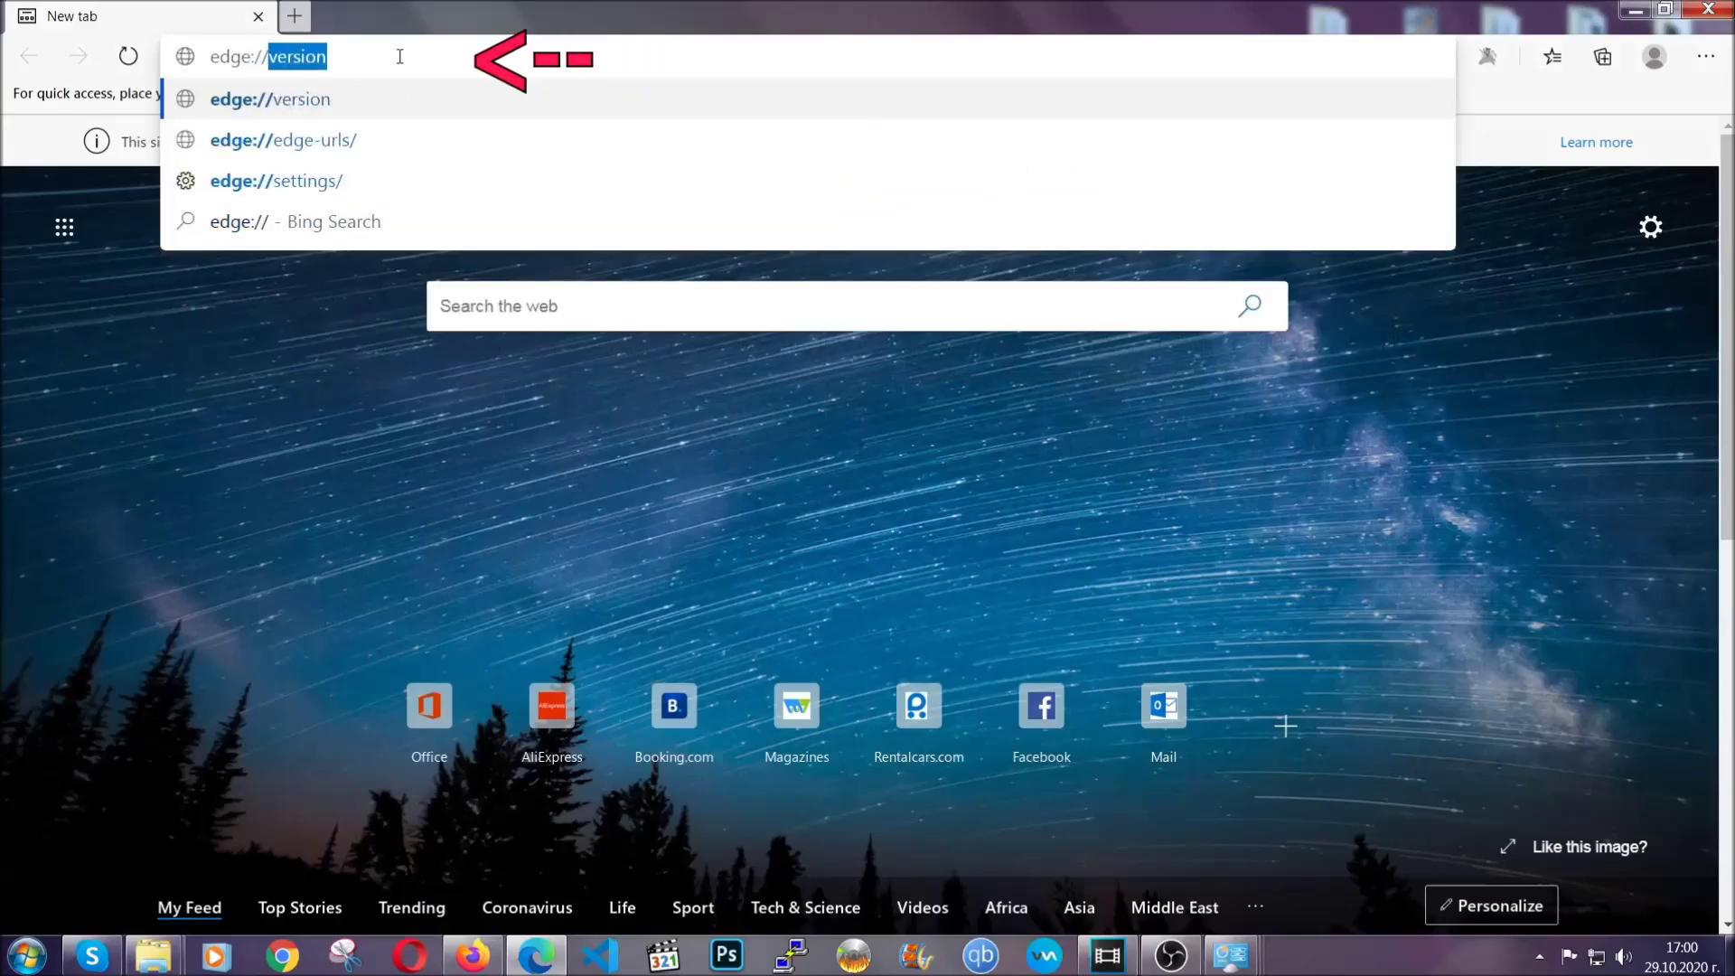
type("settings")
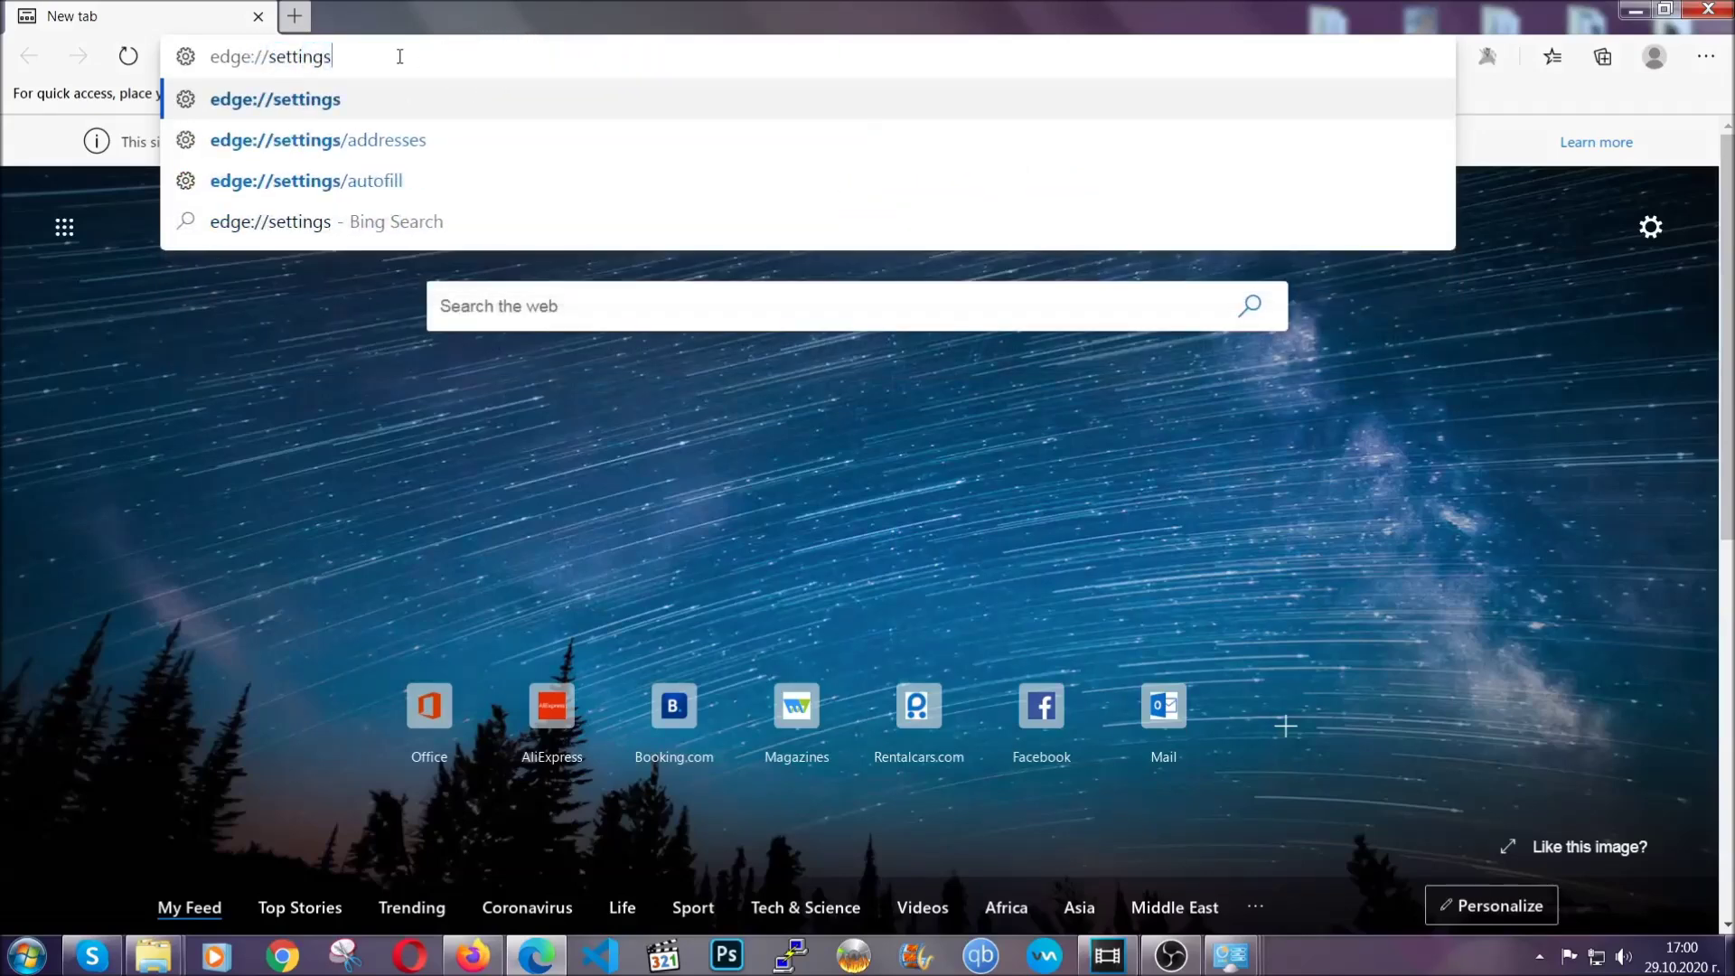
type("/clear")
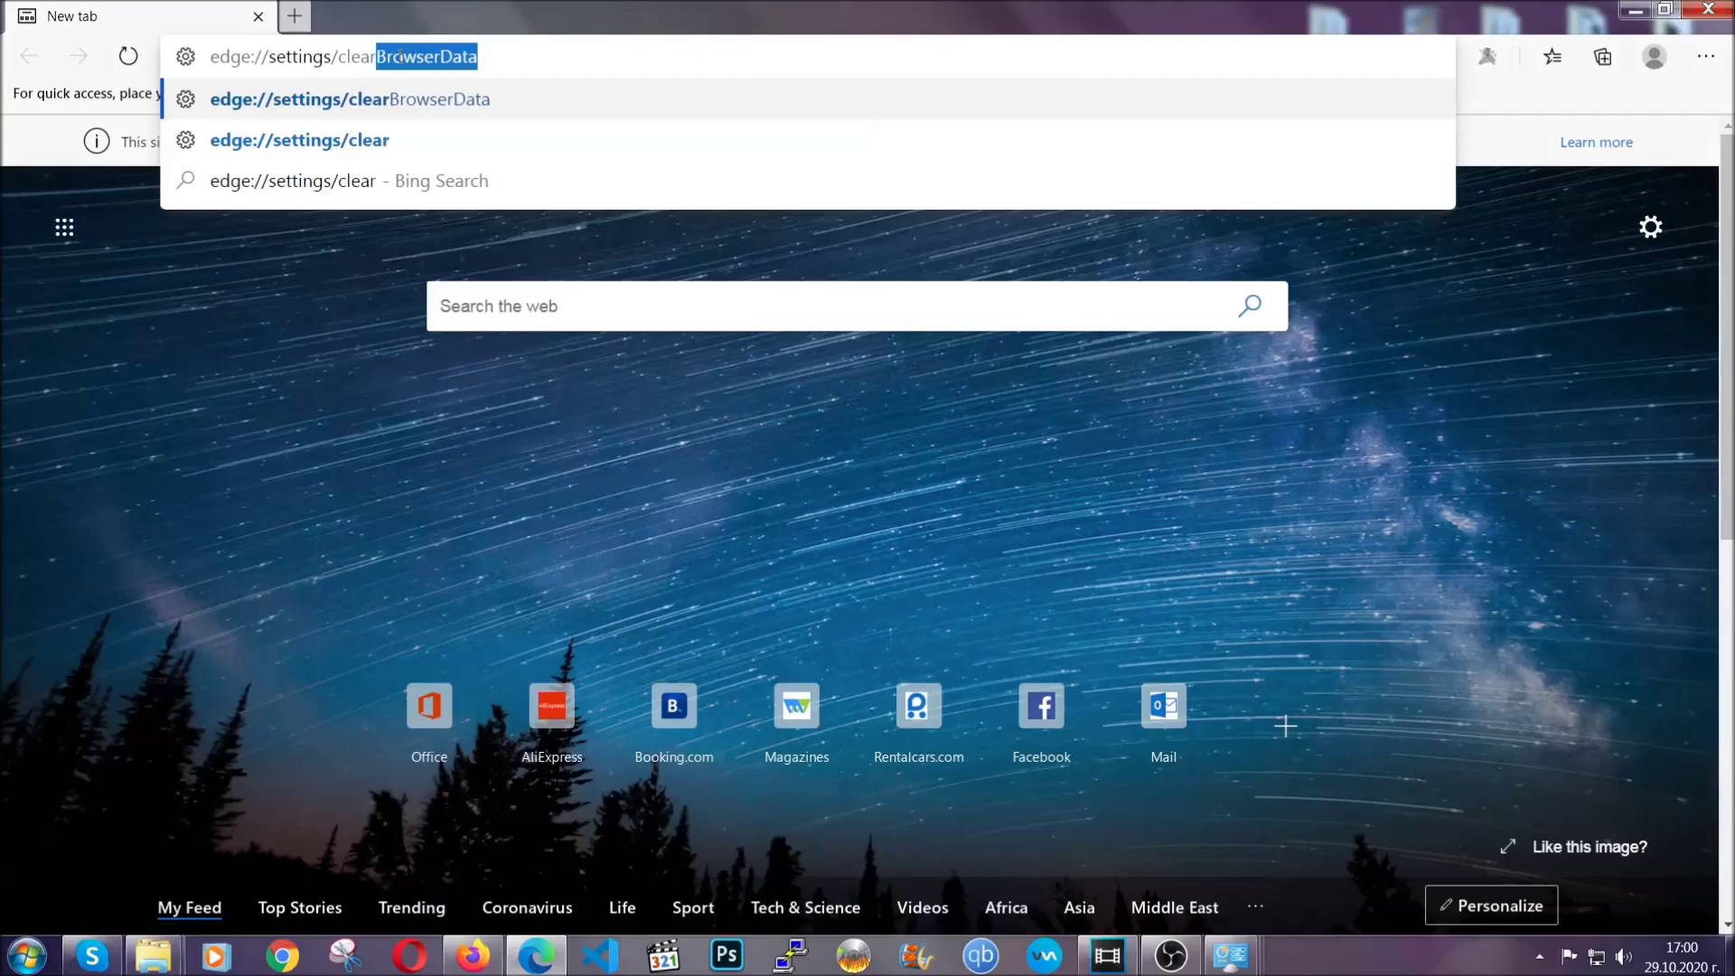
type("BrowserData")
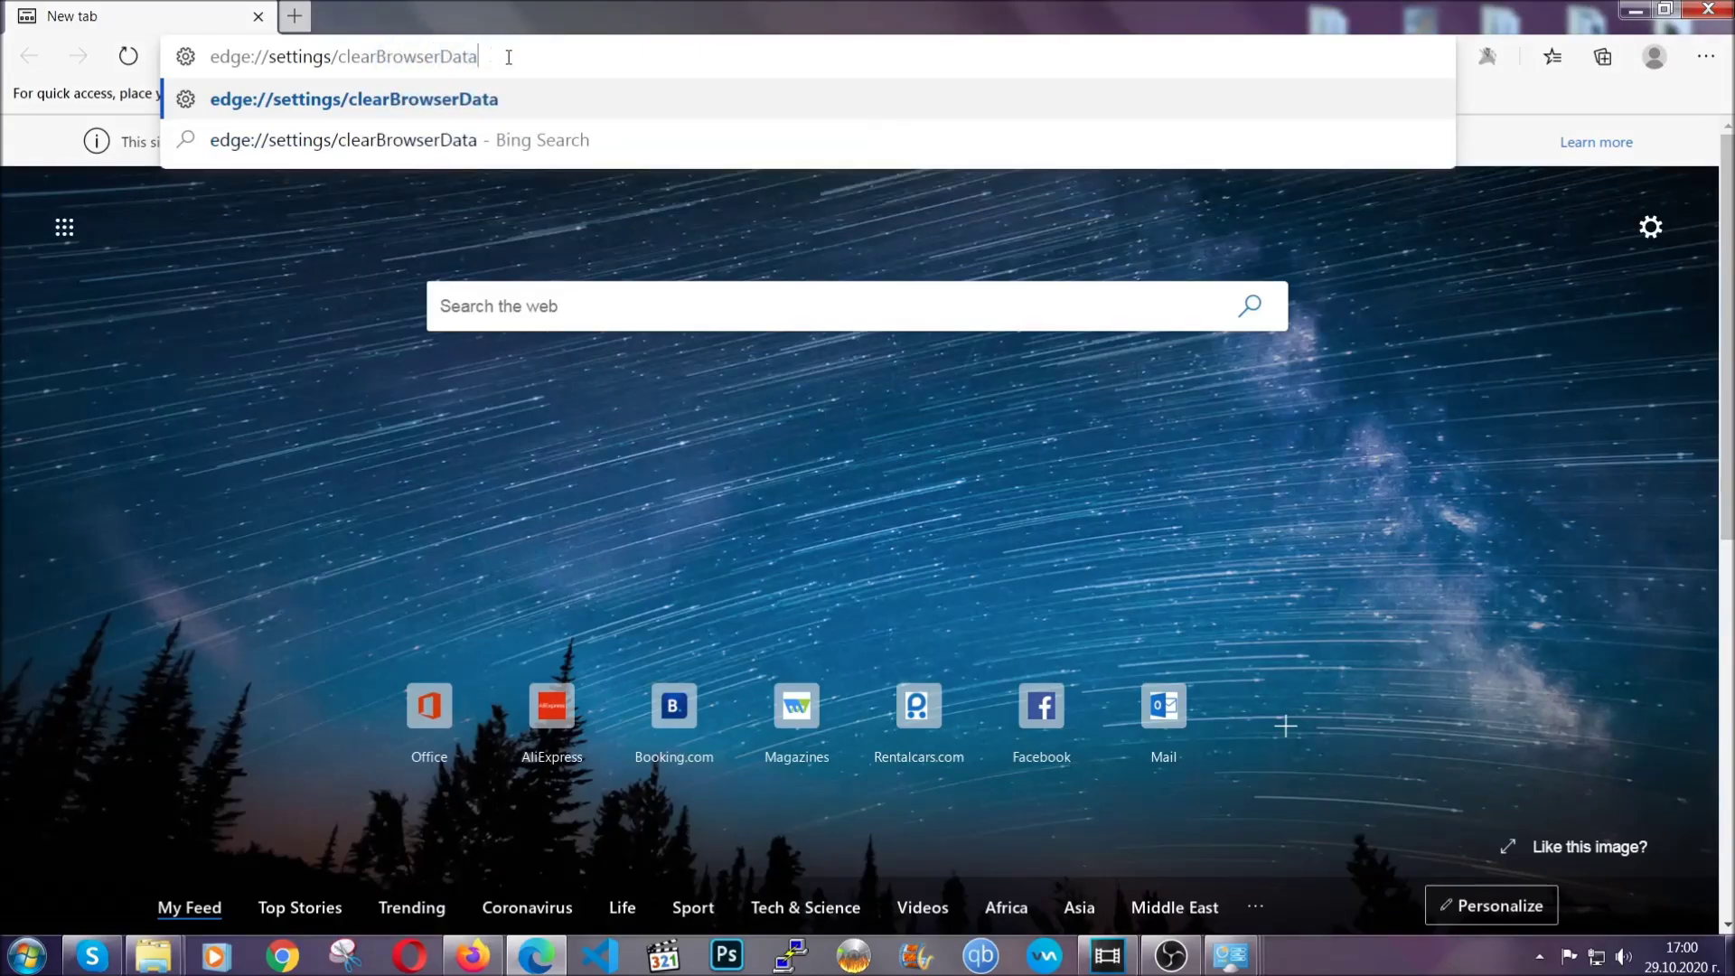
key("Return")
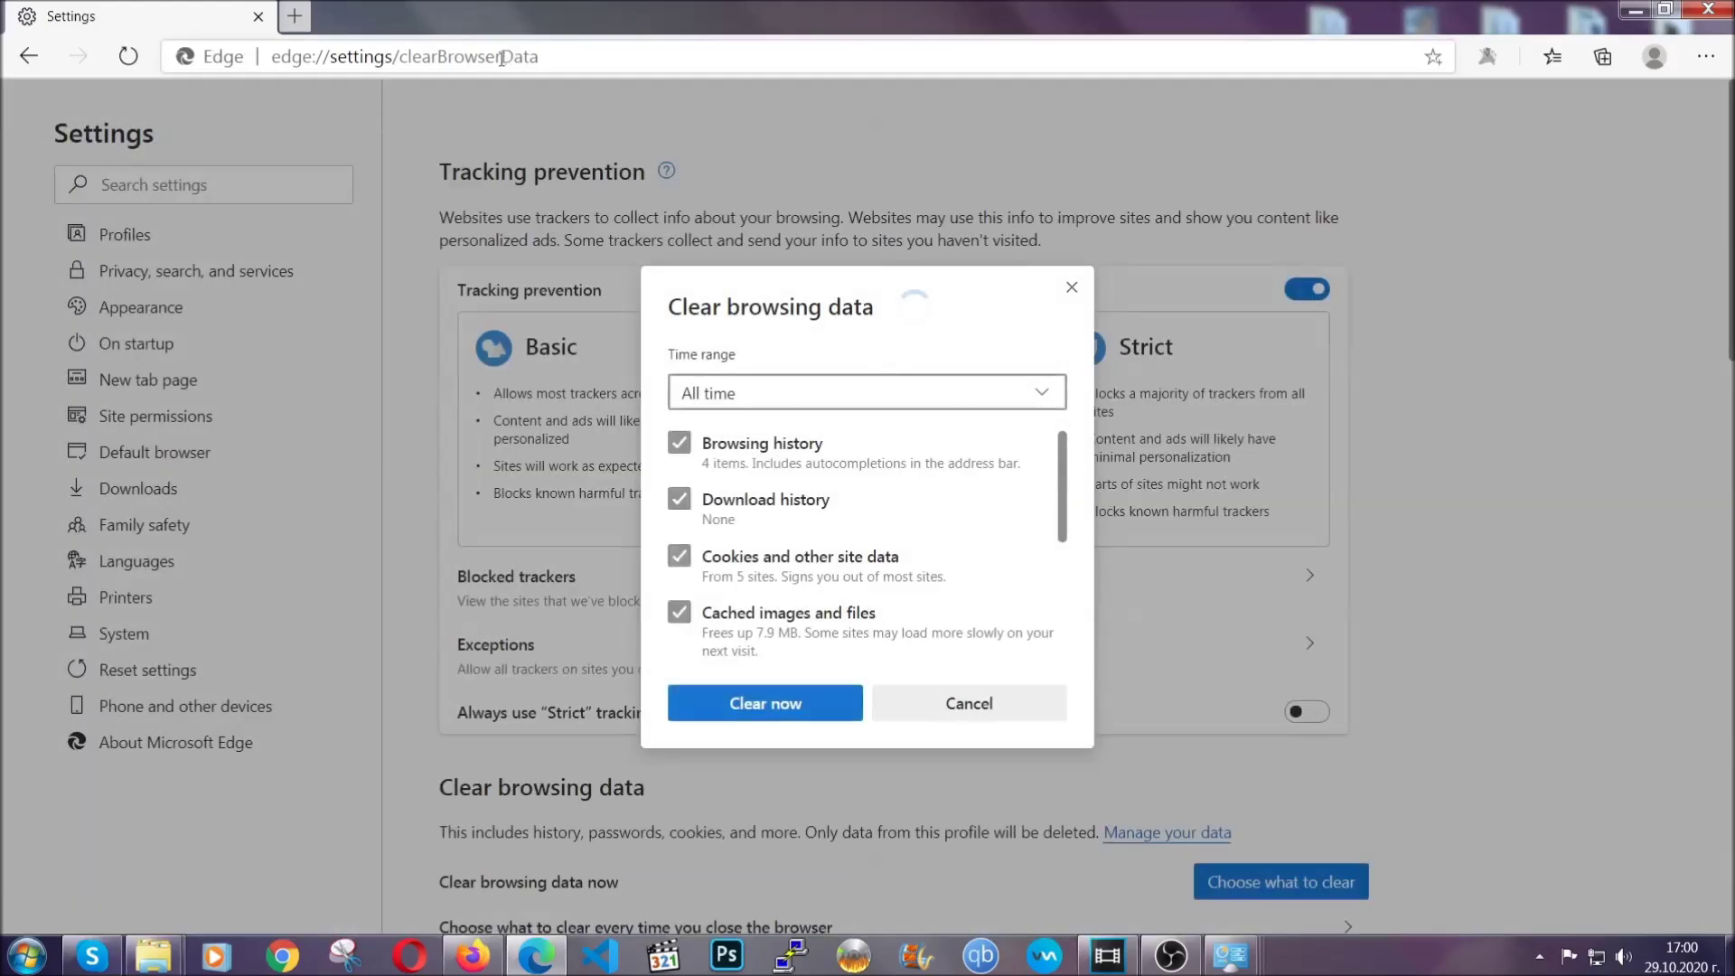
Clear Edge's browsing data for the All time range, leaving Passwords unticked.
left_click(717, 407)
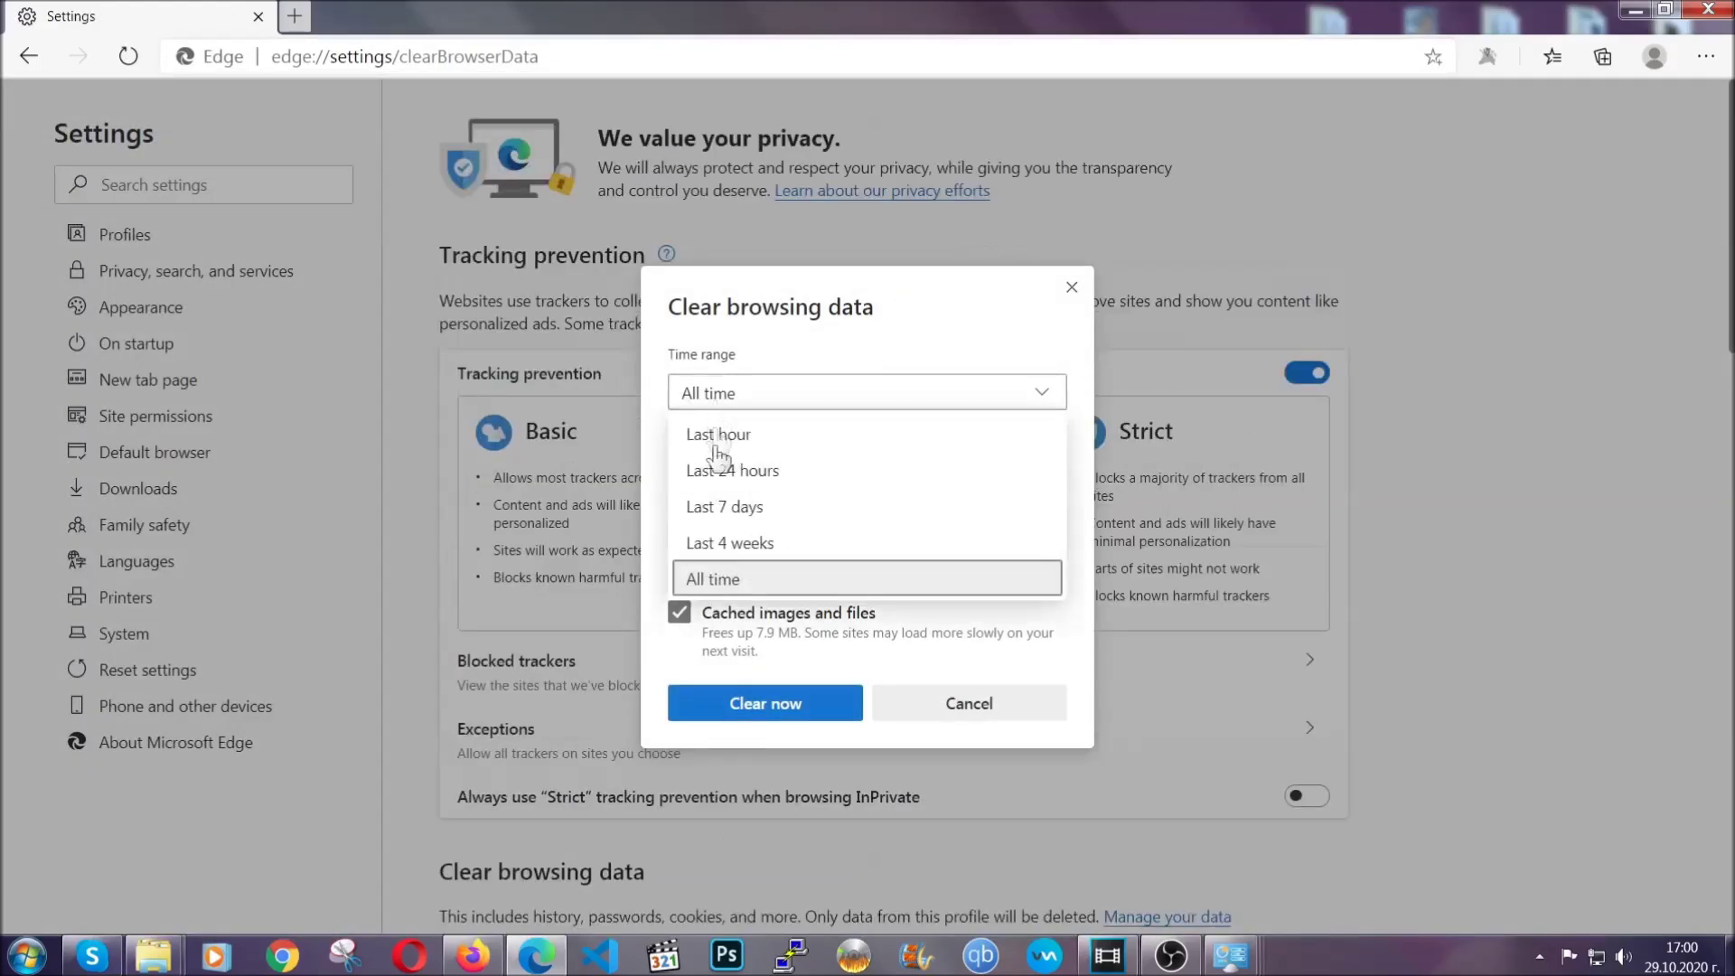
left_click(714, 576)
scroll(723, 569, "down", 1)
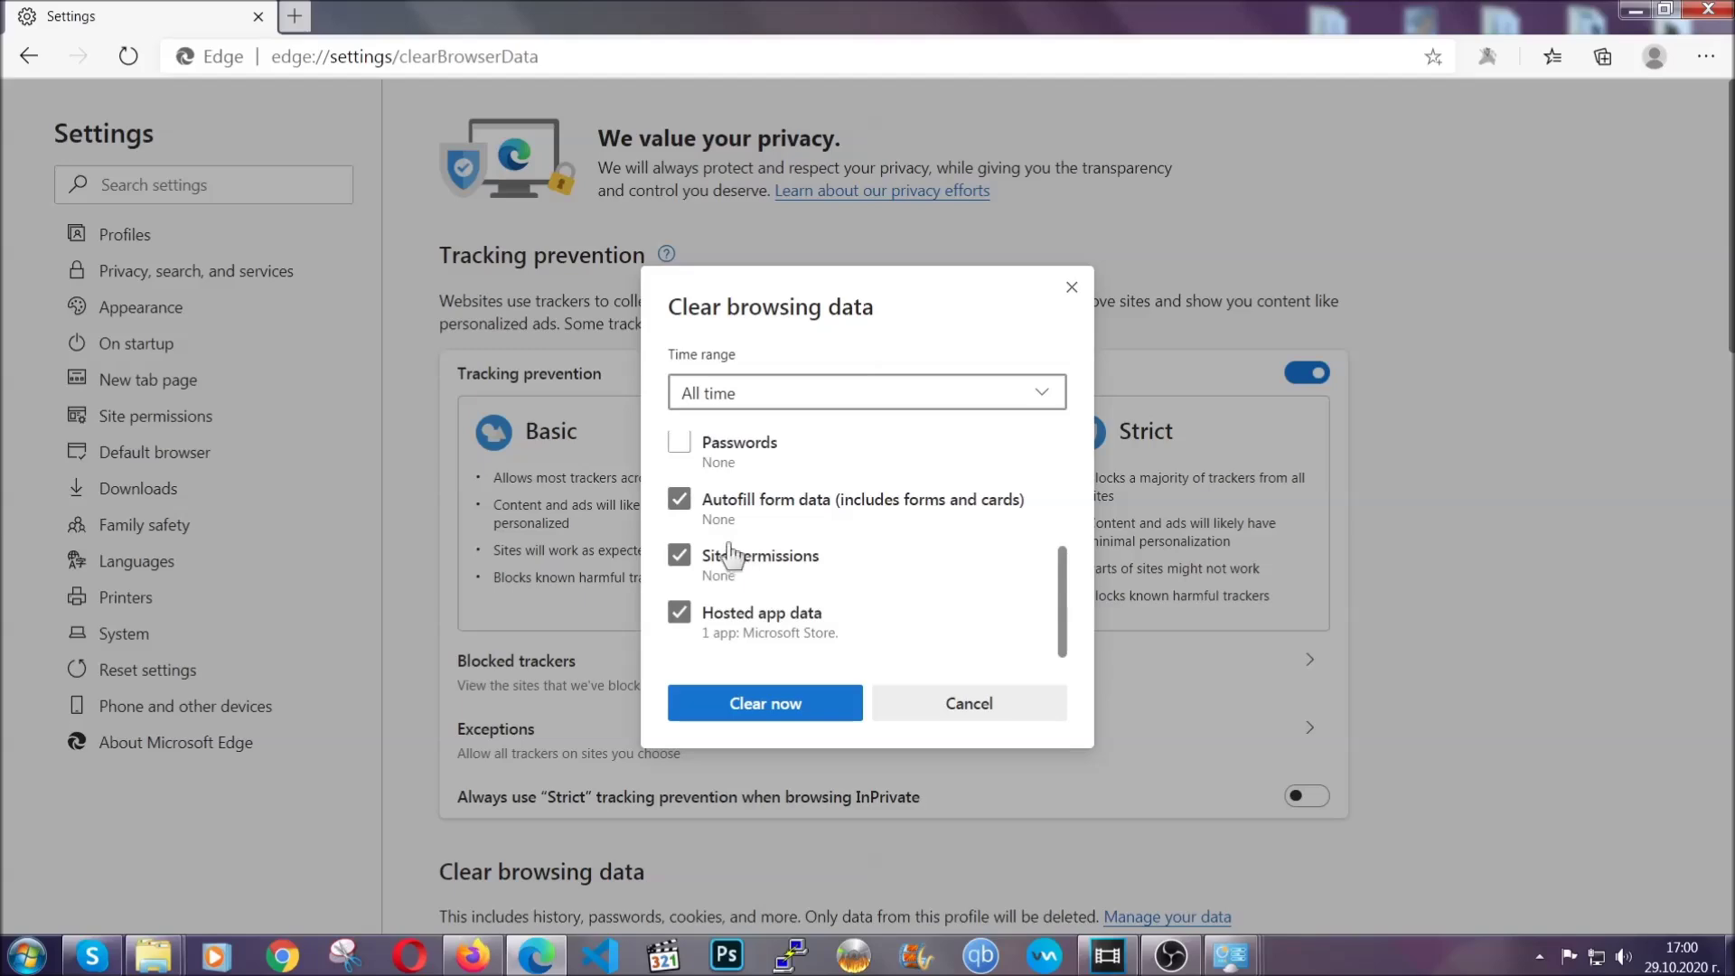
left_click(757, 704)
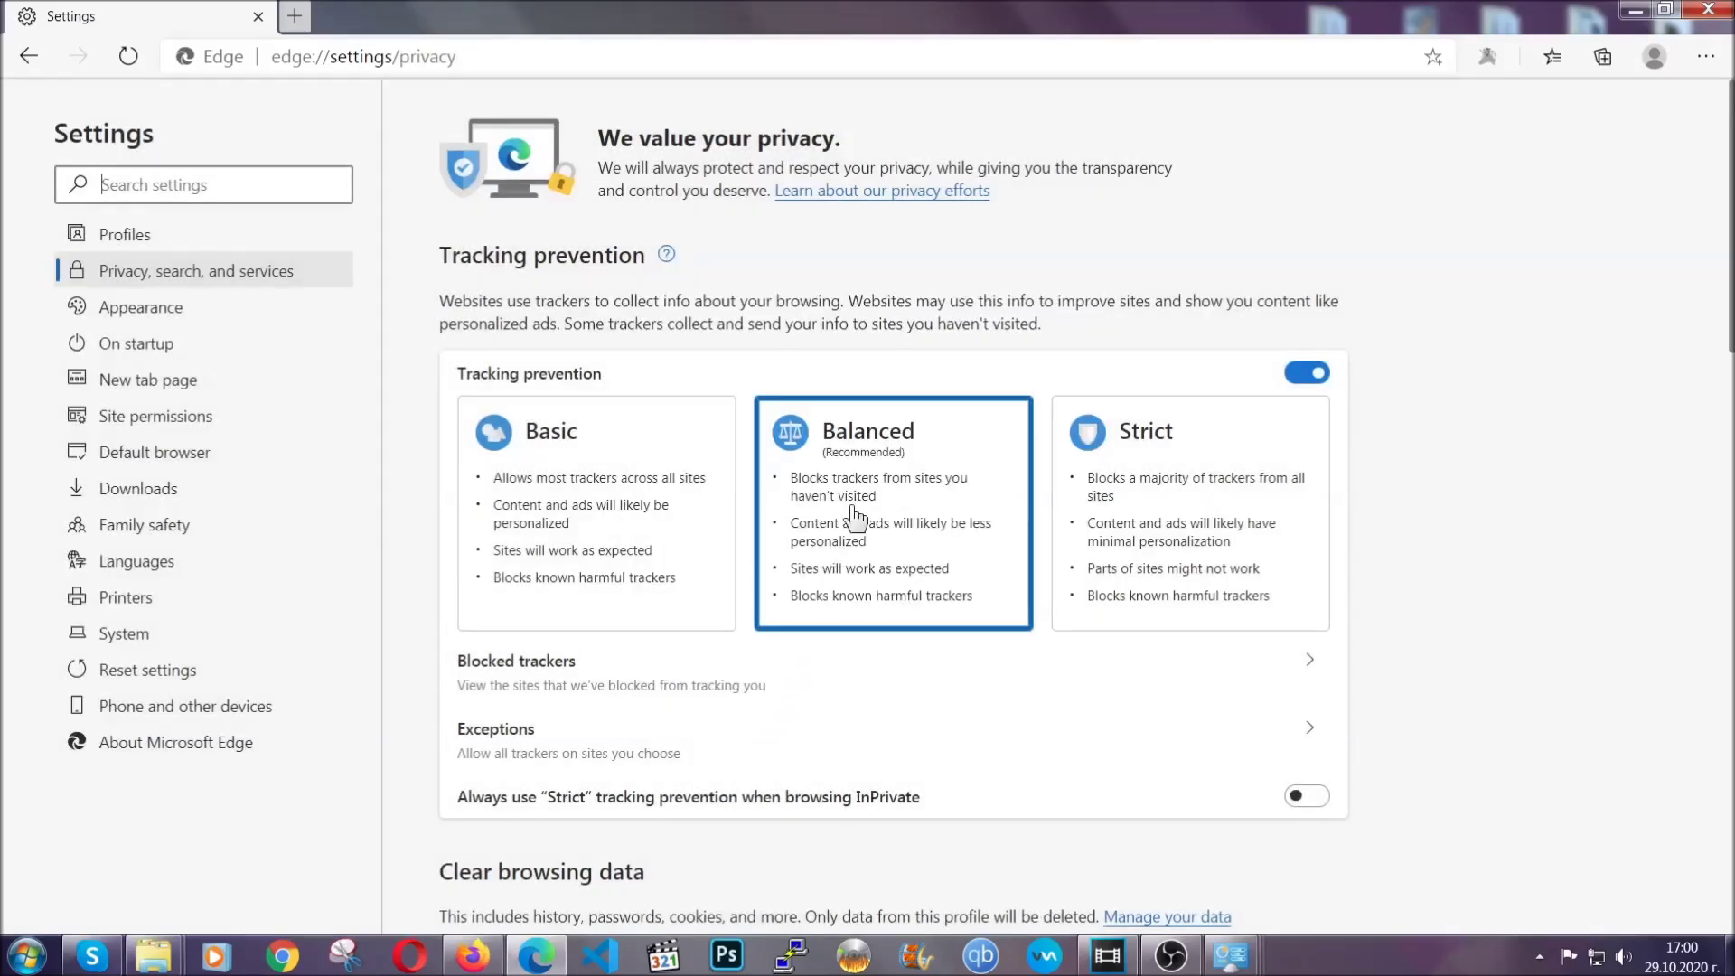
Remove the 網路假期 - 解答查詢新增 extension from Edge and close the browser.
left_click(1706, 56)
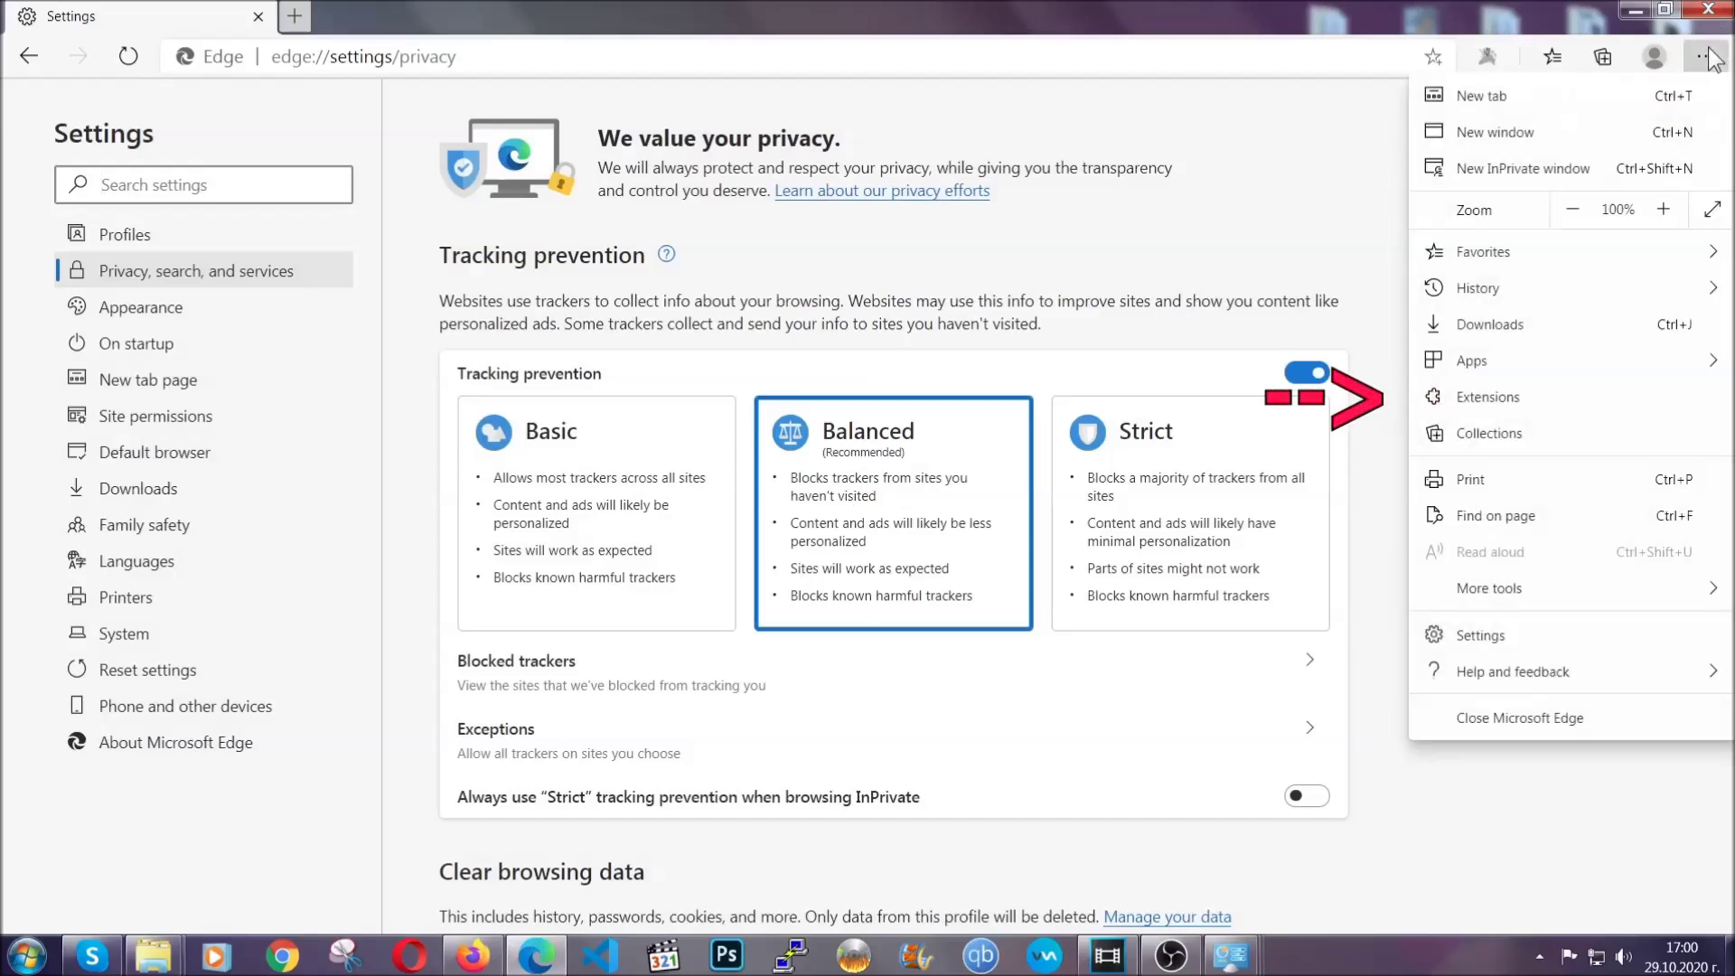
left_click(1580, 389)
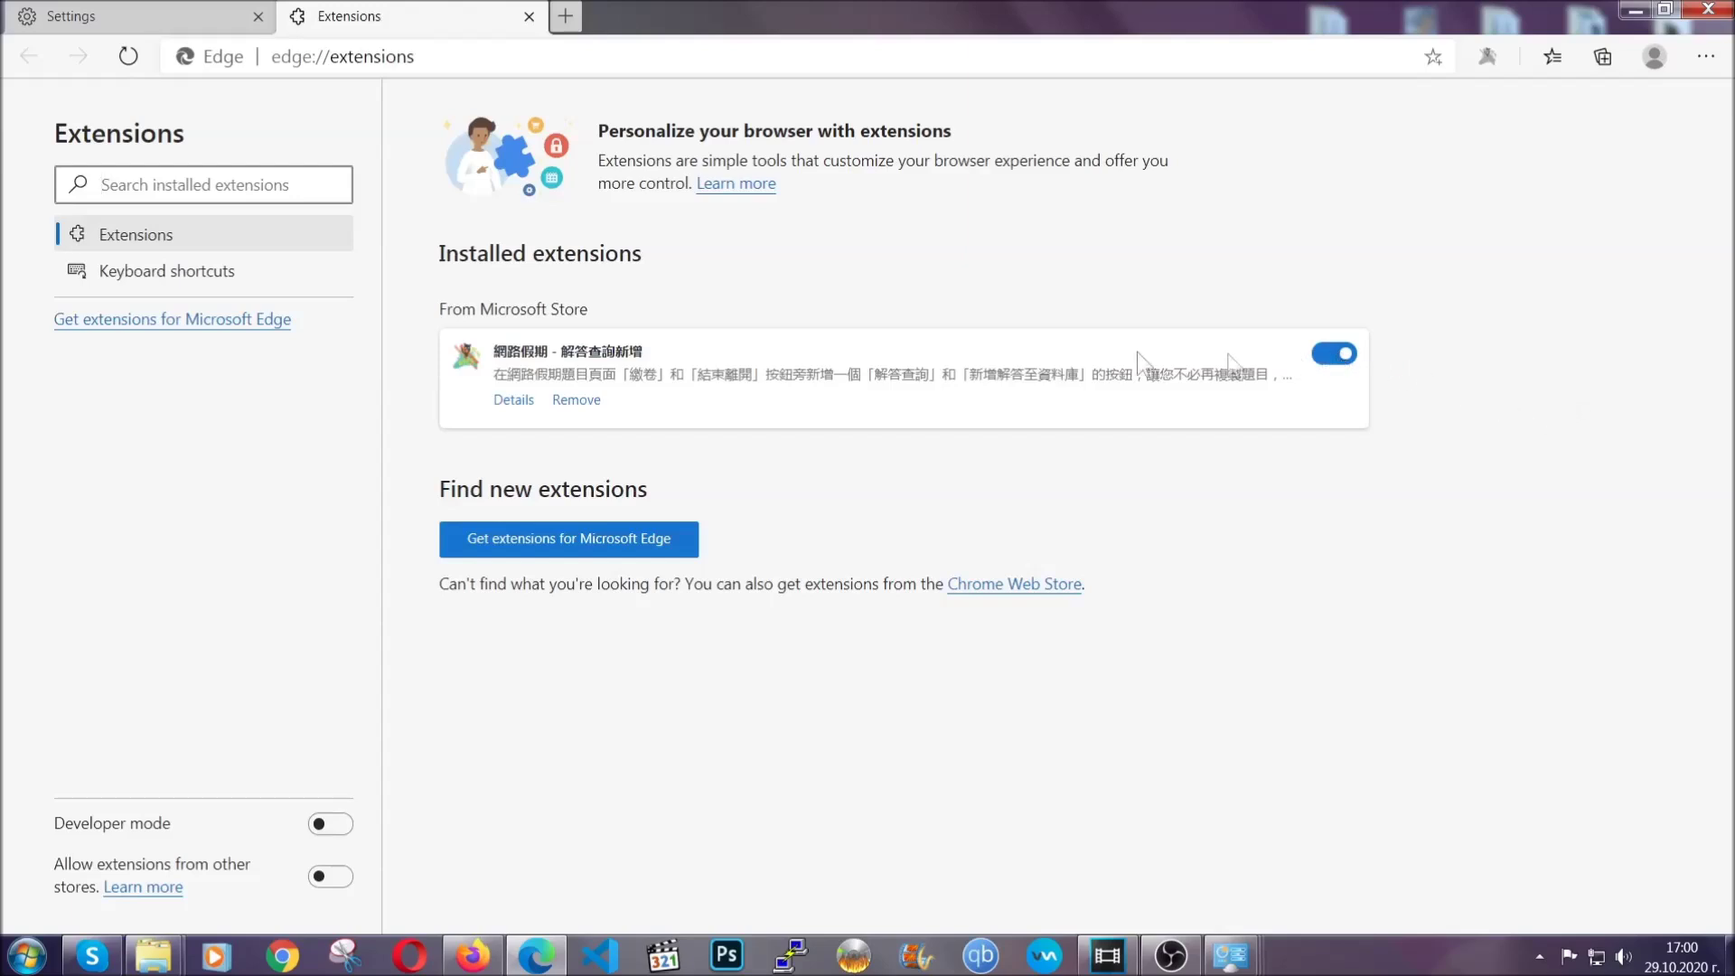
left_click(569, 403)
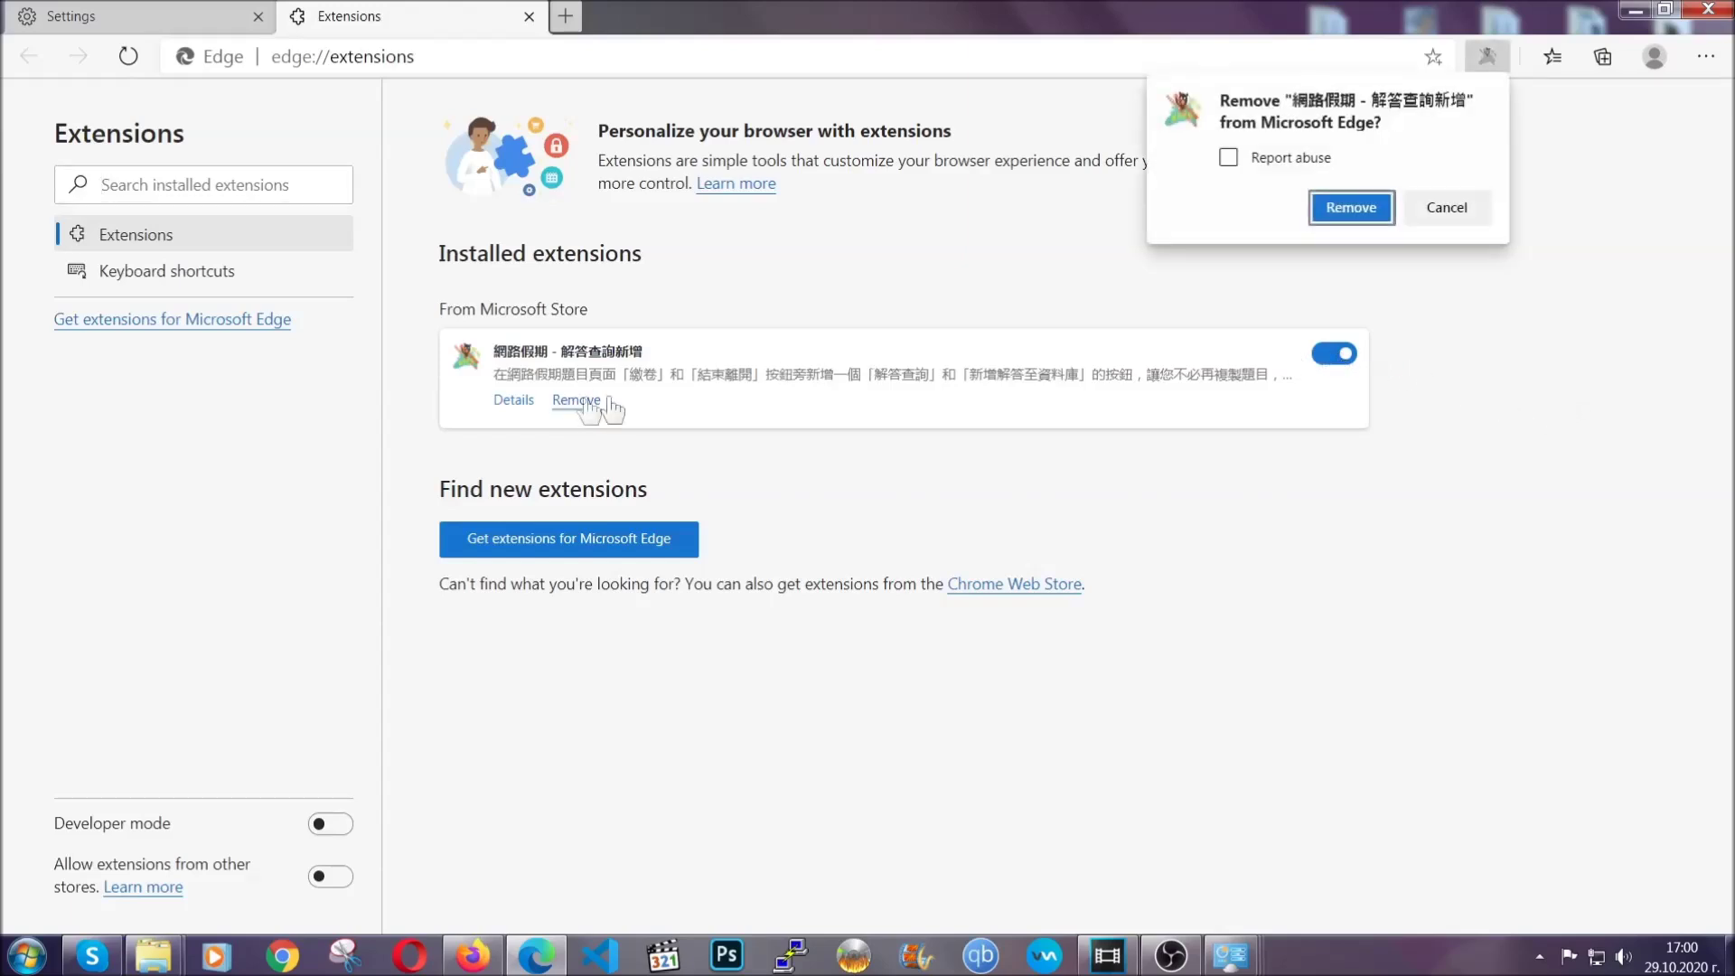
left_click(1346, 205)
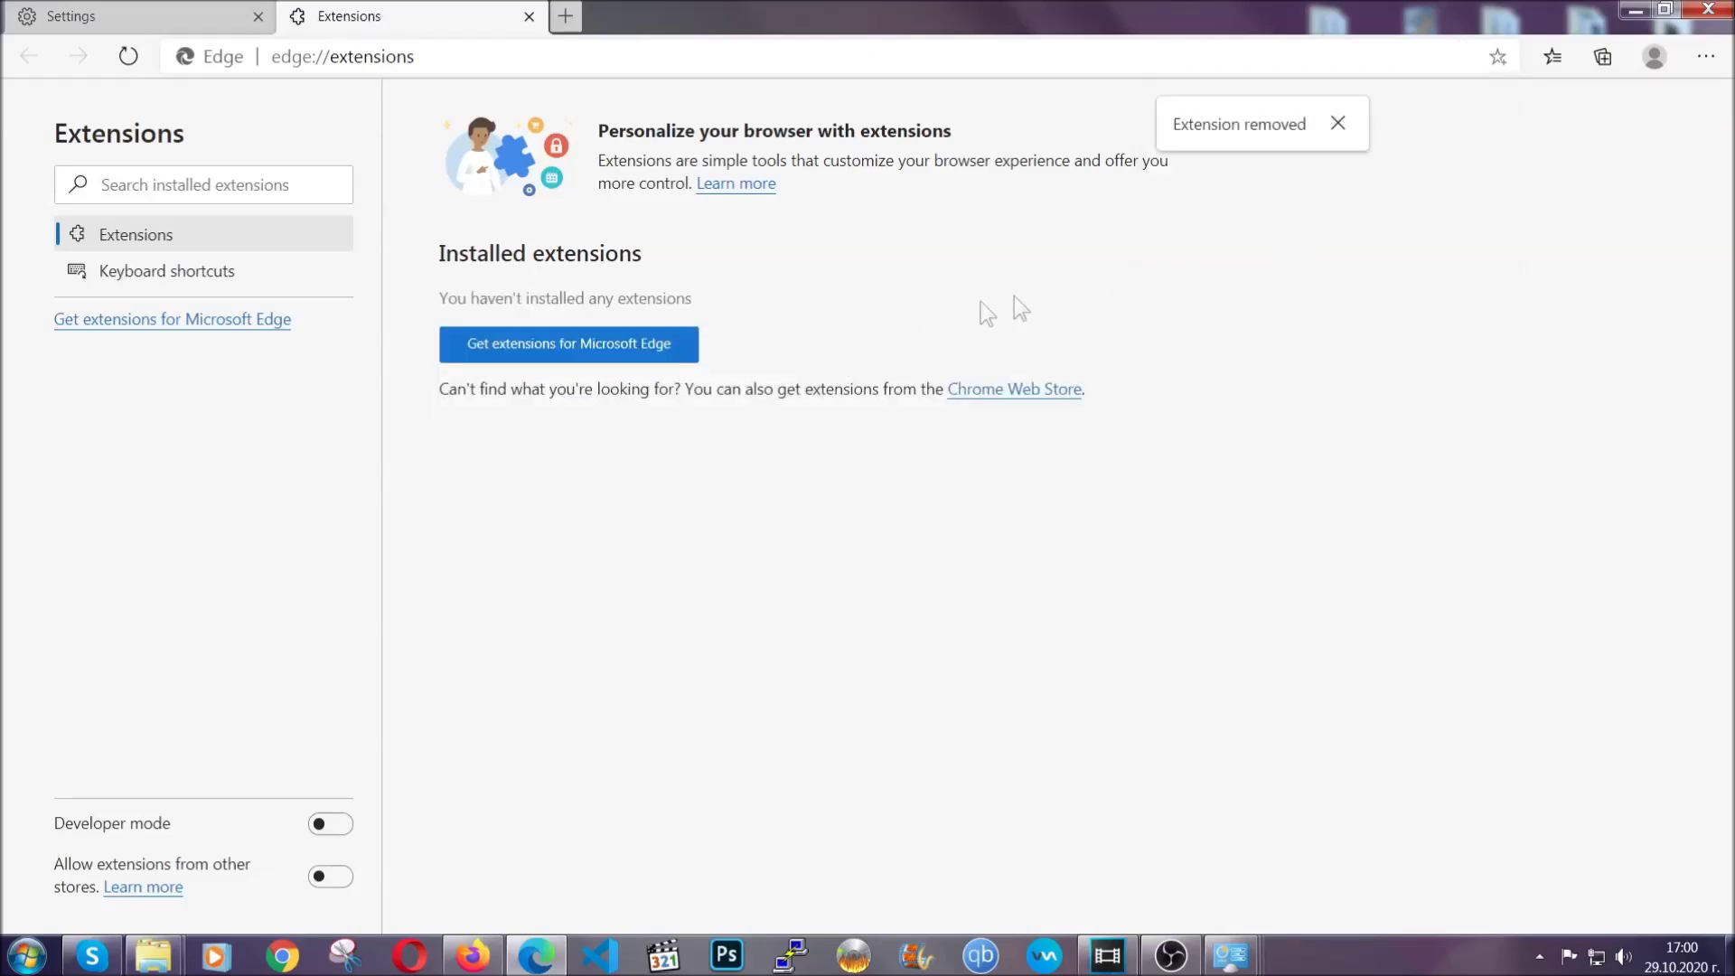
left_click(1721, 9)
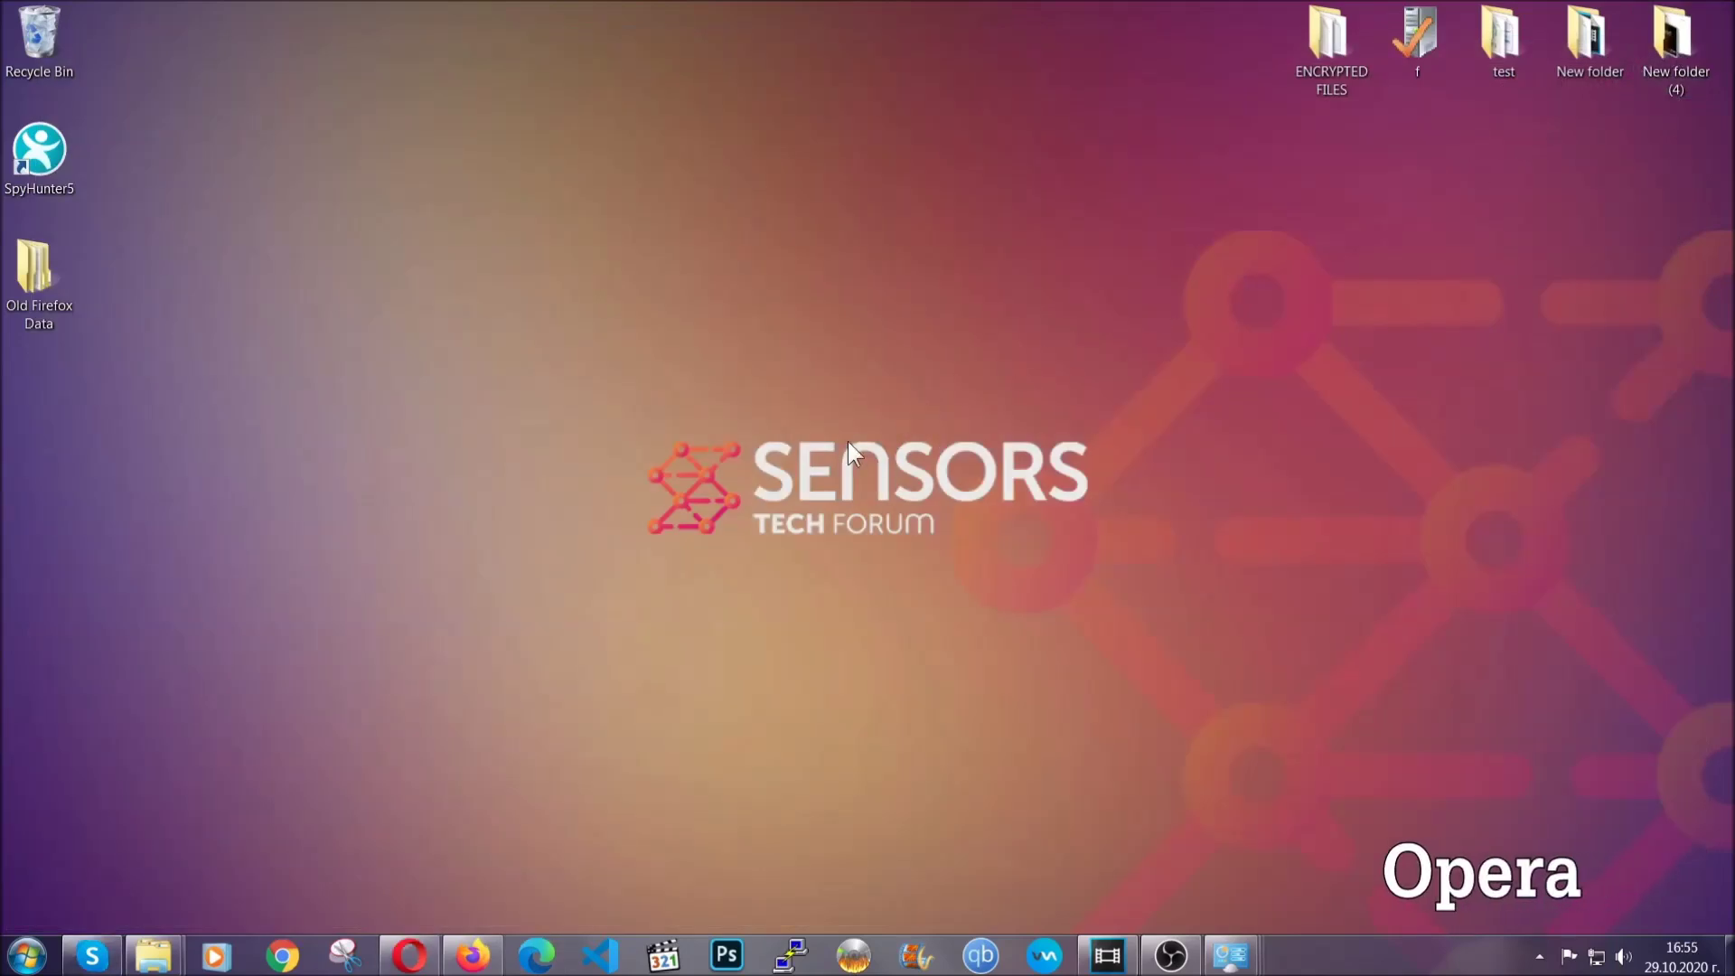
Switch to Opera and open the page opera://settings/clearBrowserData.
left_click(420, 949)
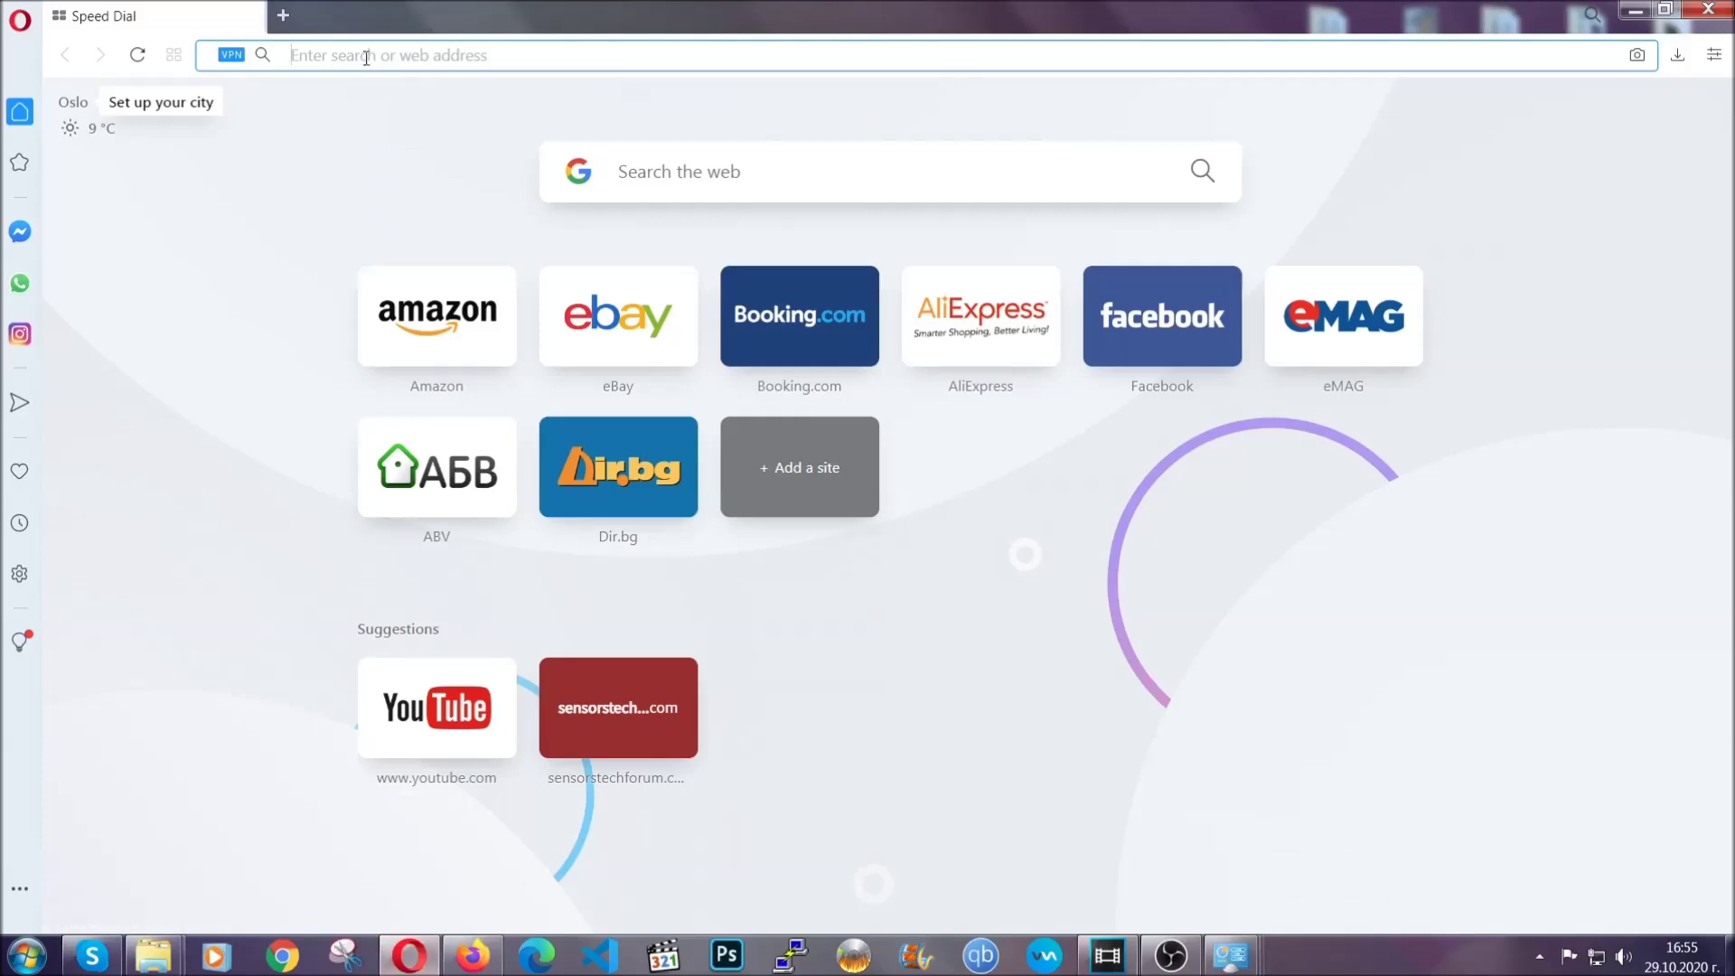
type("opera:")
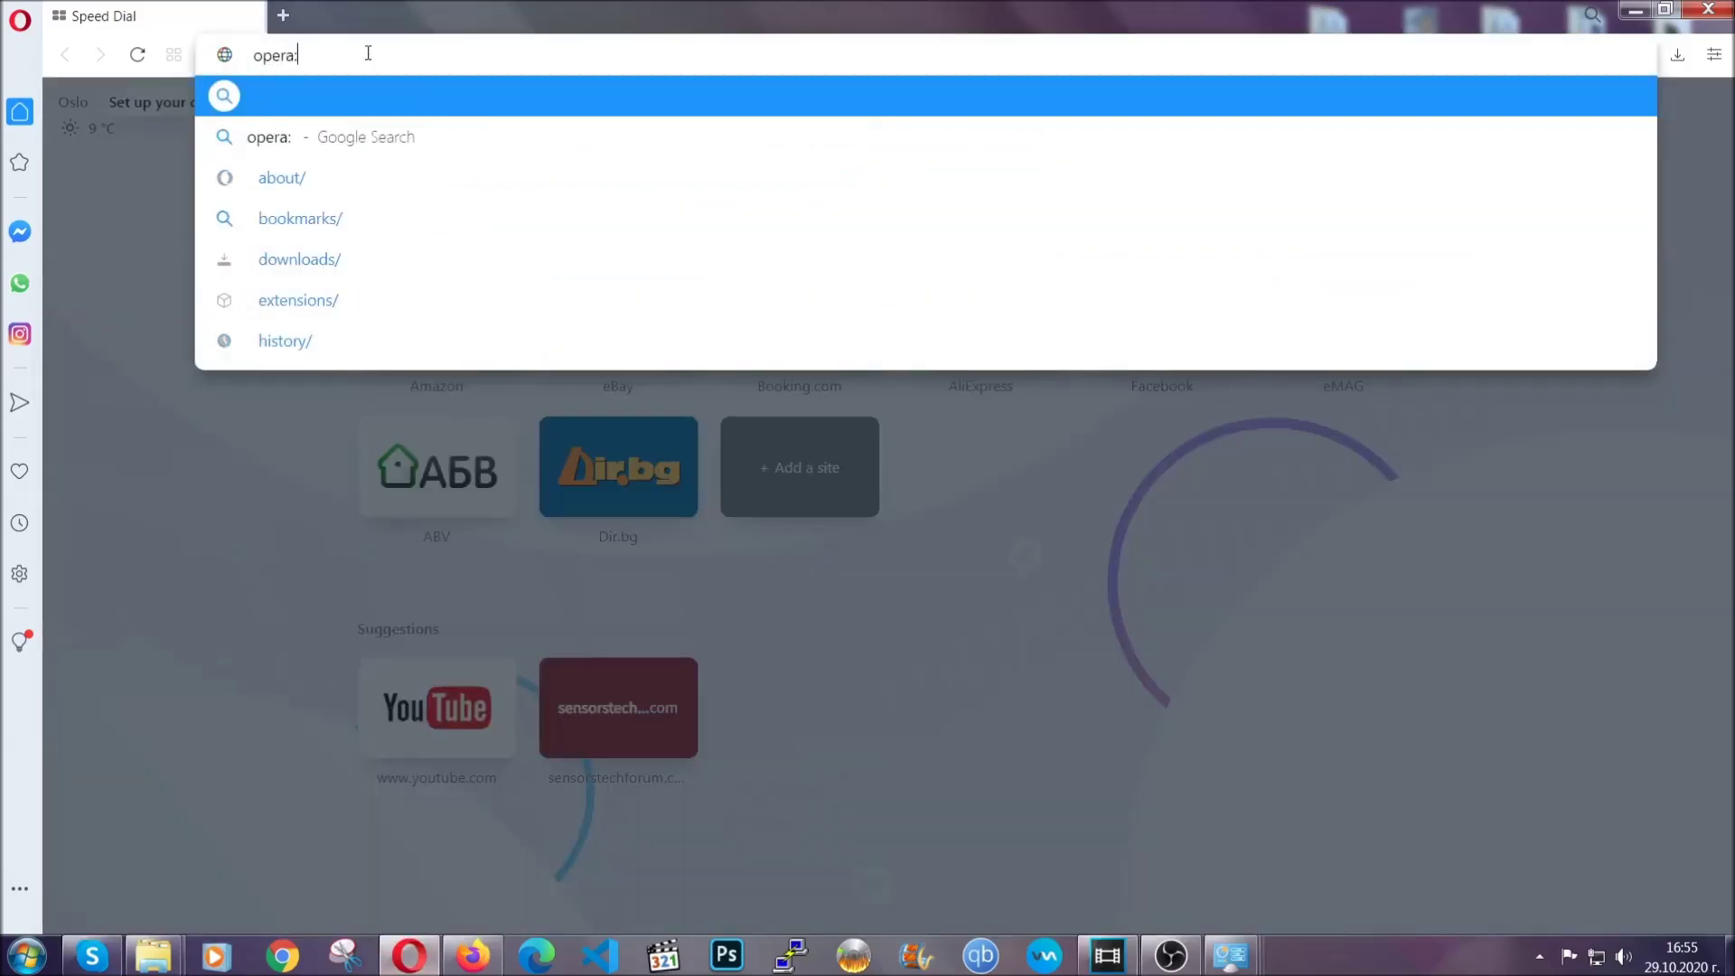
type("//setting")
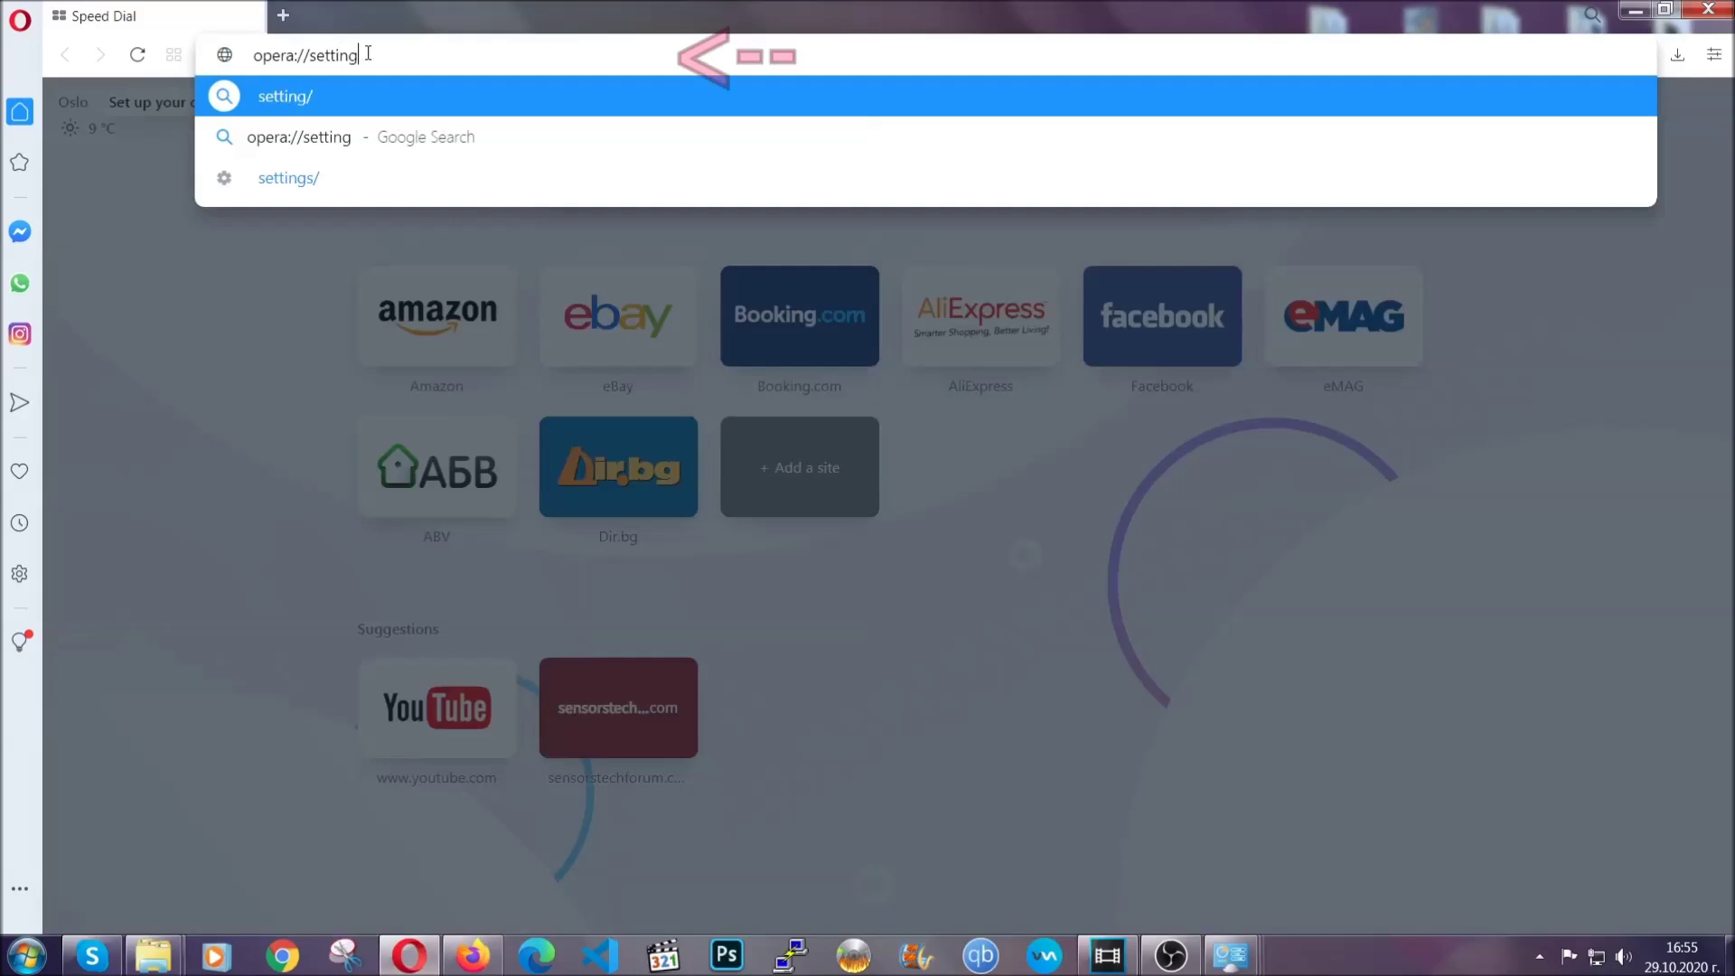
type("s/clearBrr")
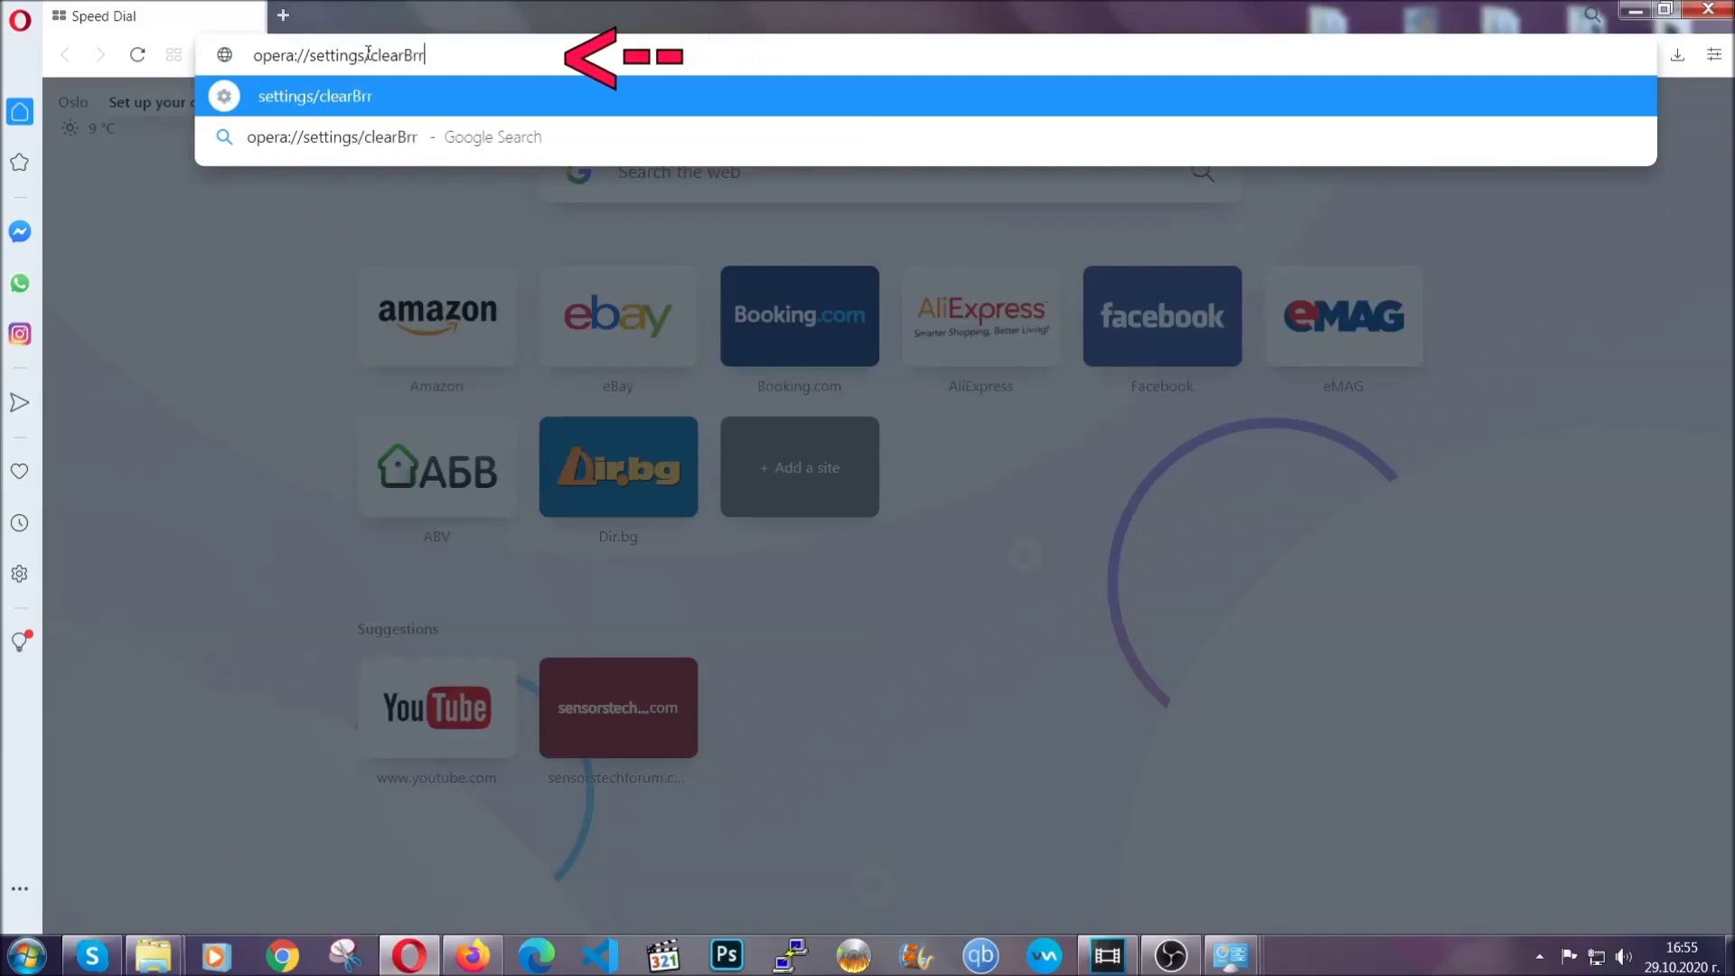
key("BackSpace")
type("owserDa")
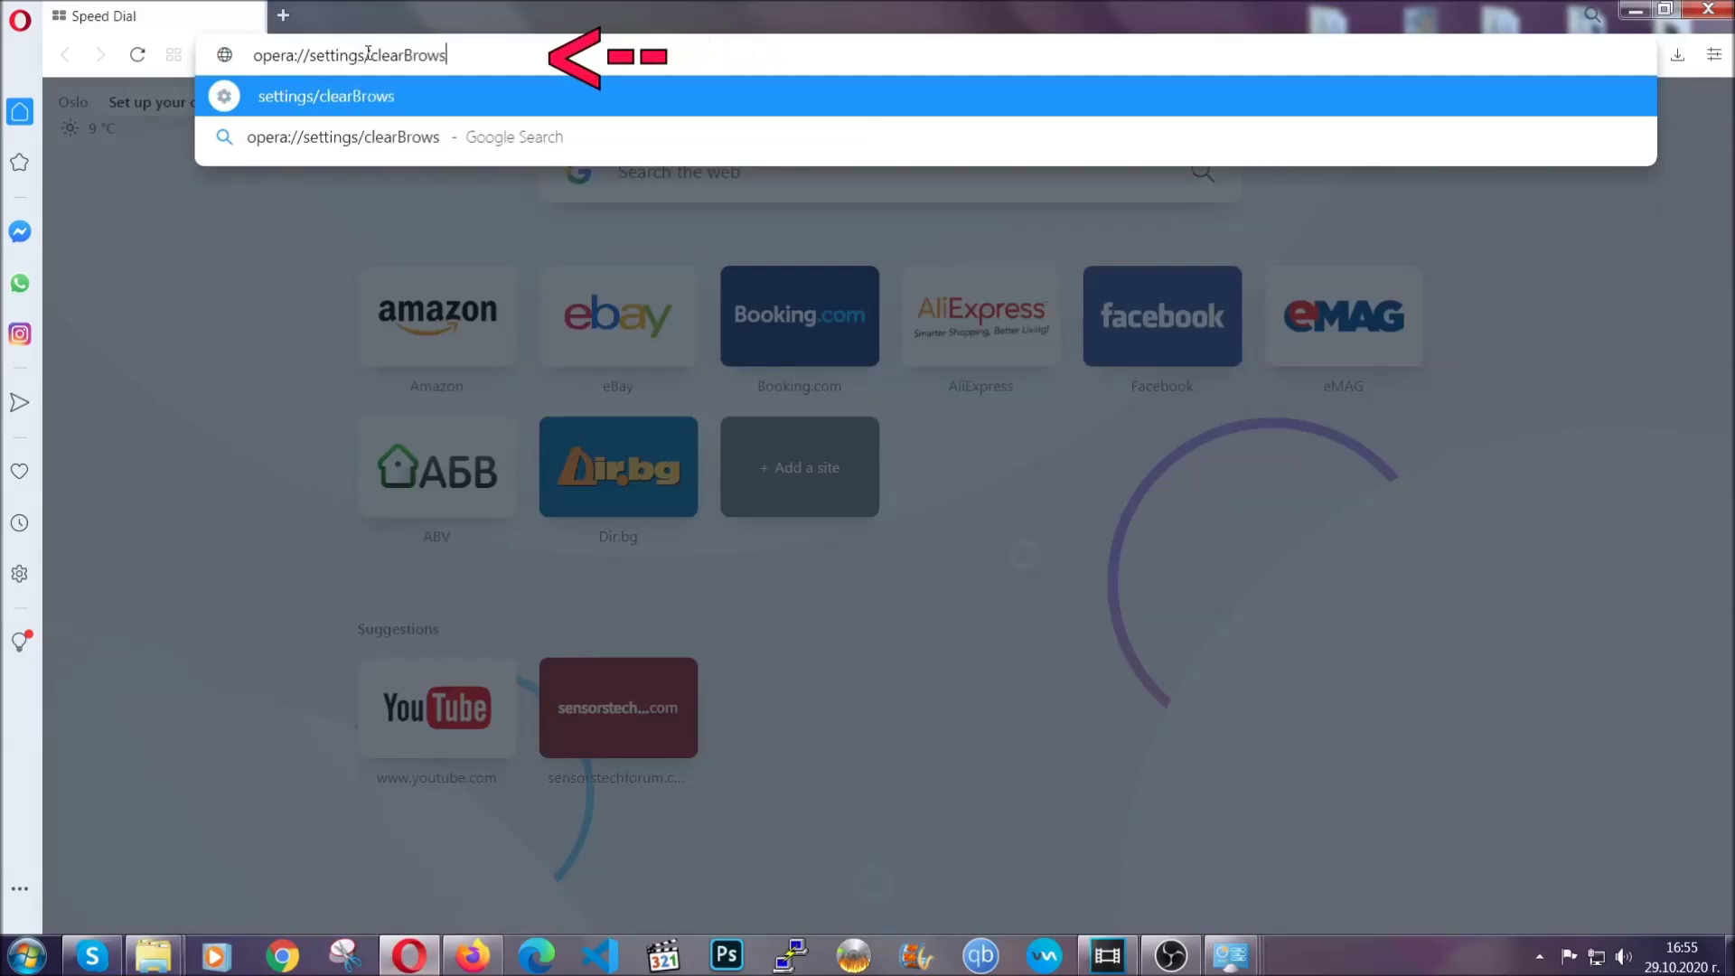
type("ta")
key("Return")
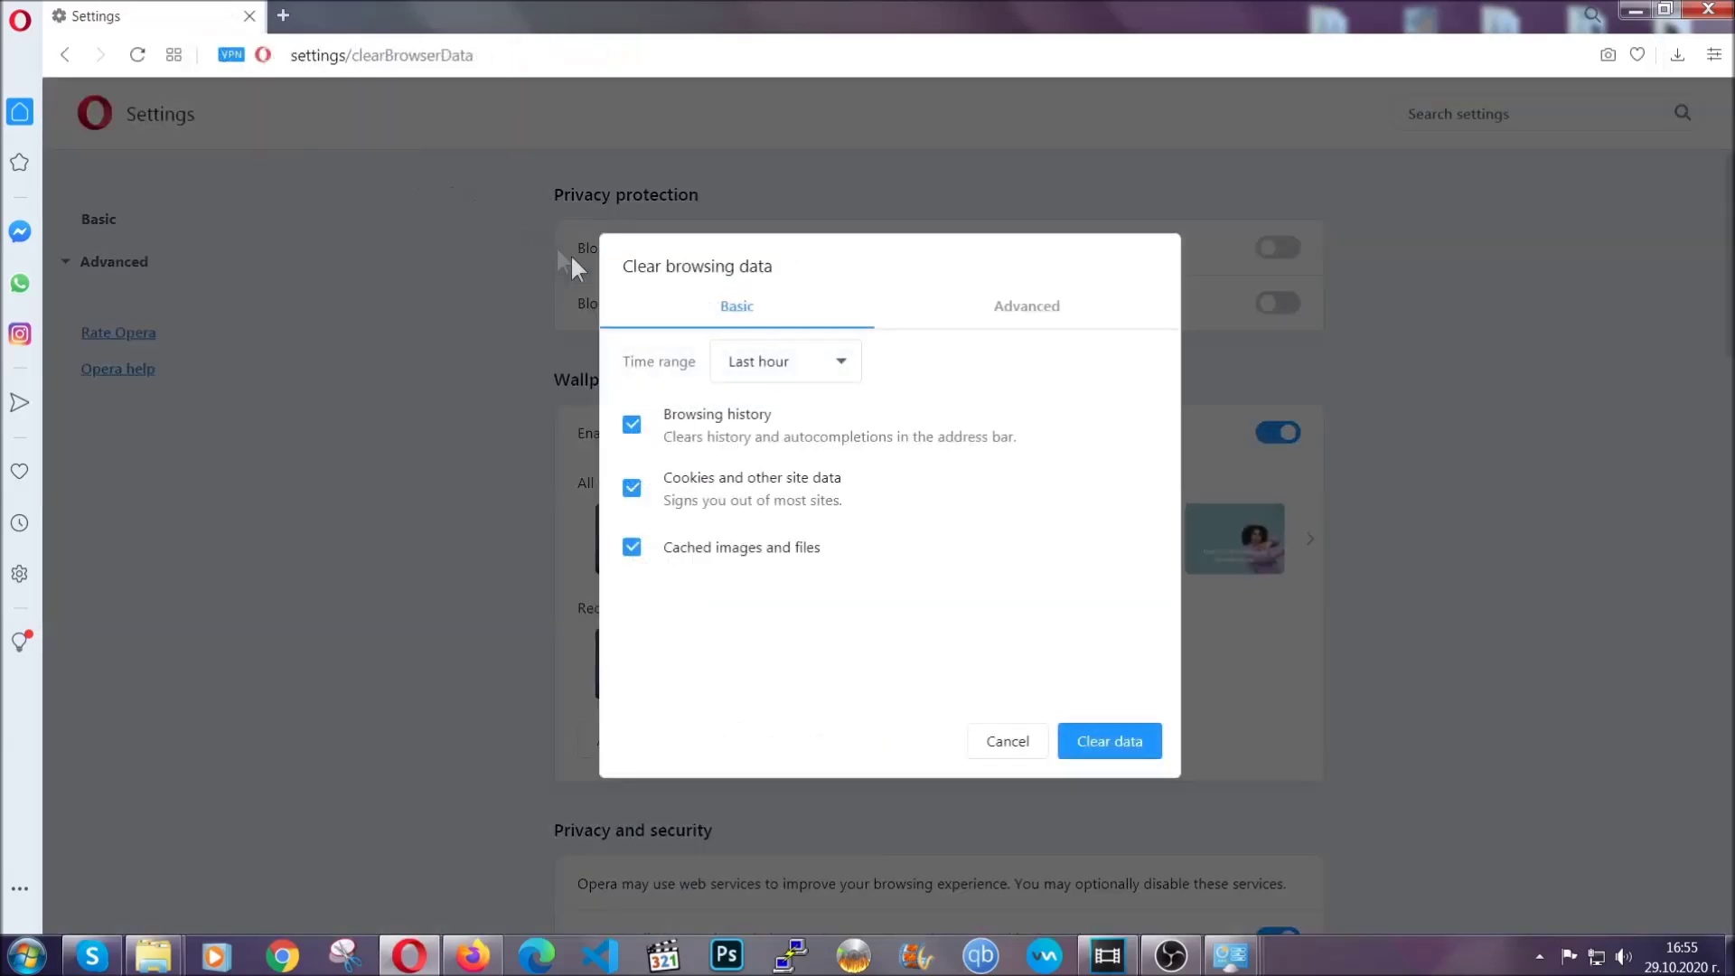
Choose the time range in the advanced clearing options and clear Opera's browsing data, leaving Passwords and other sign-in data unticked.
left_click(1021, 316)
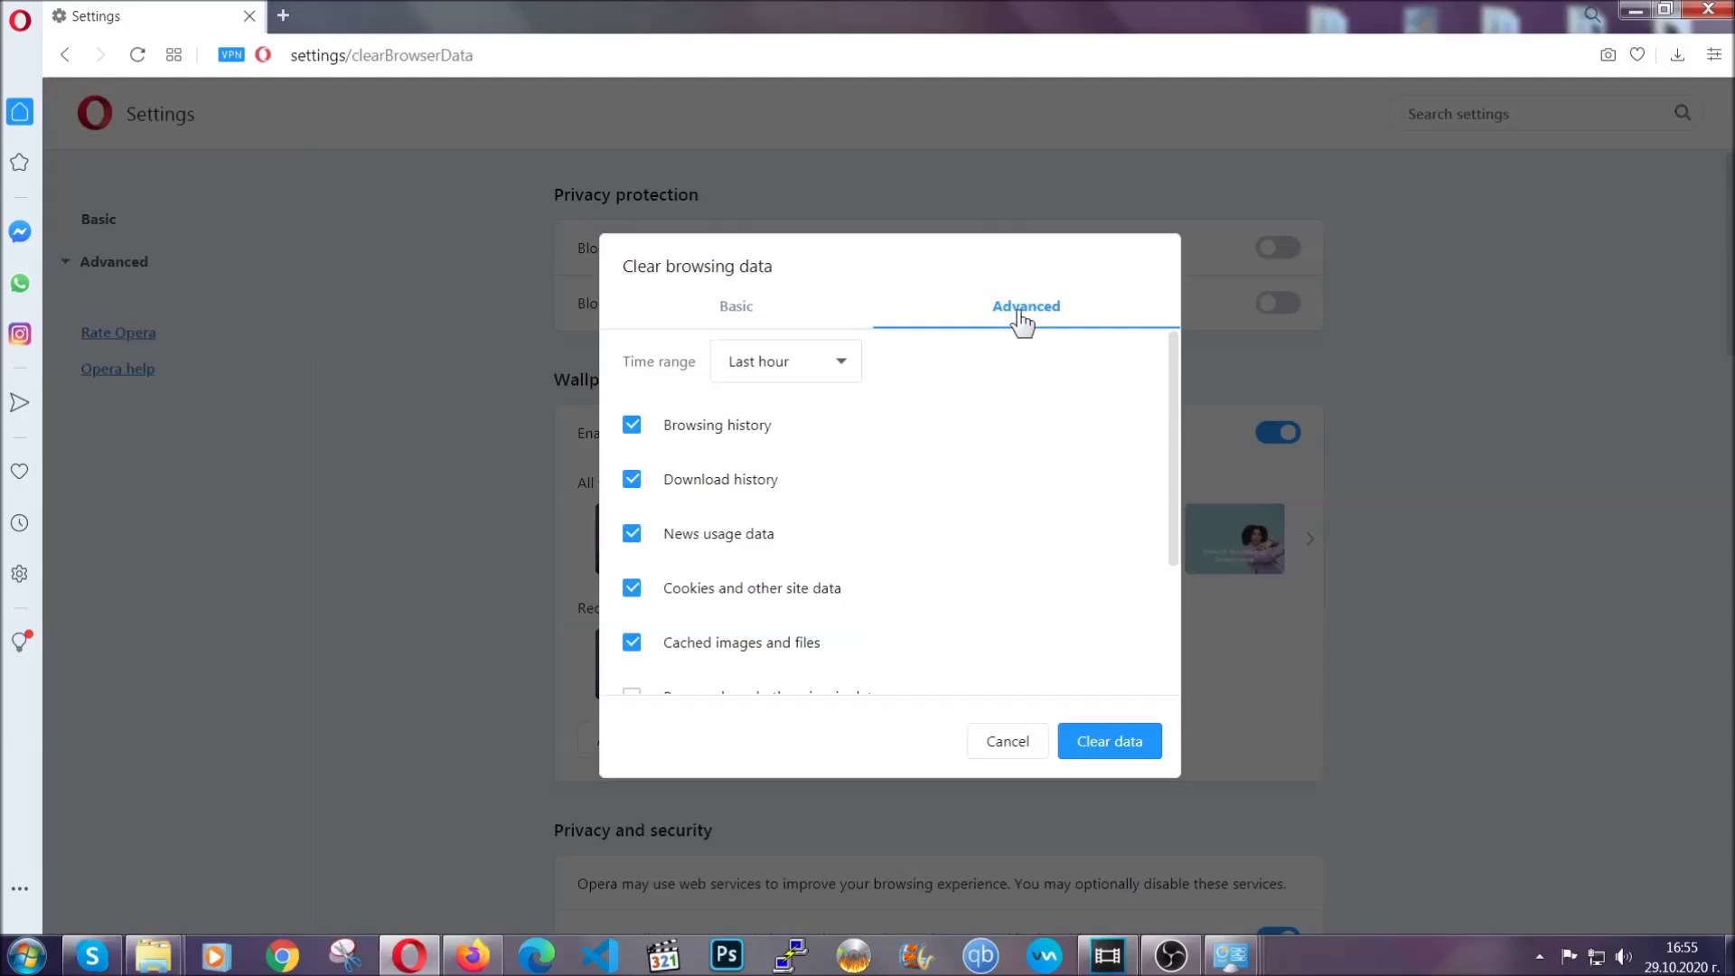
left_click(848, 364)
left_click(783, 469)
scroll(788, 479, "down", 1)
scroll(791, 486, "down", 2)
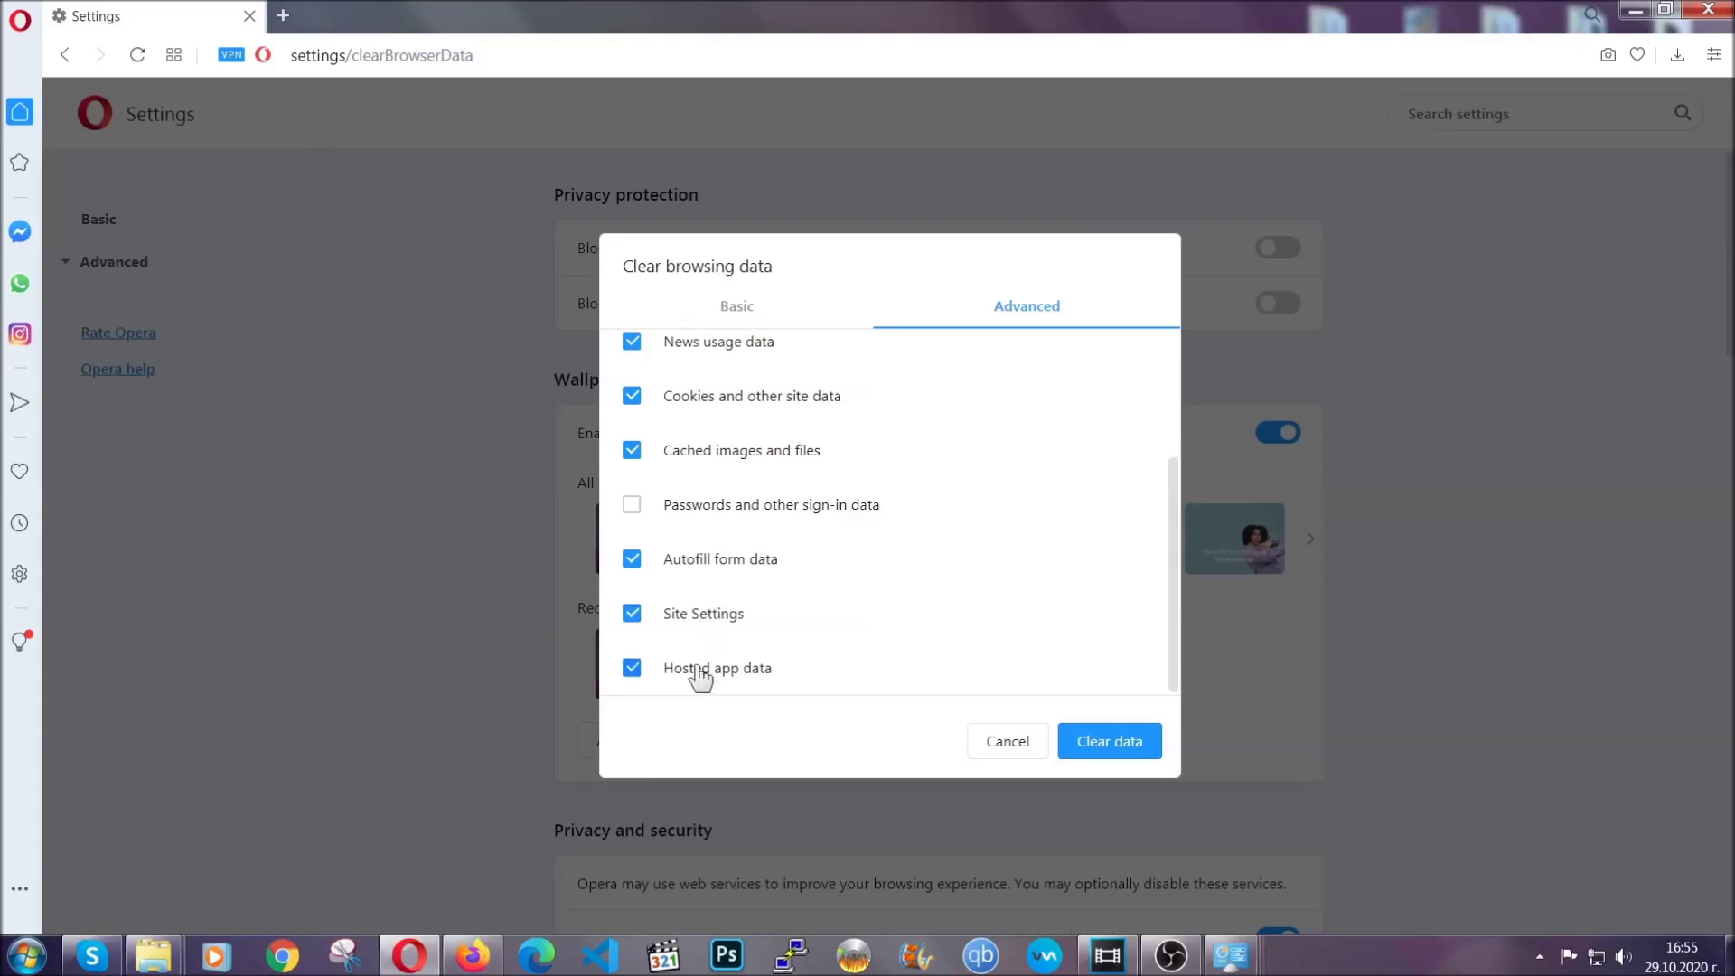
left_click(1108, 746)
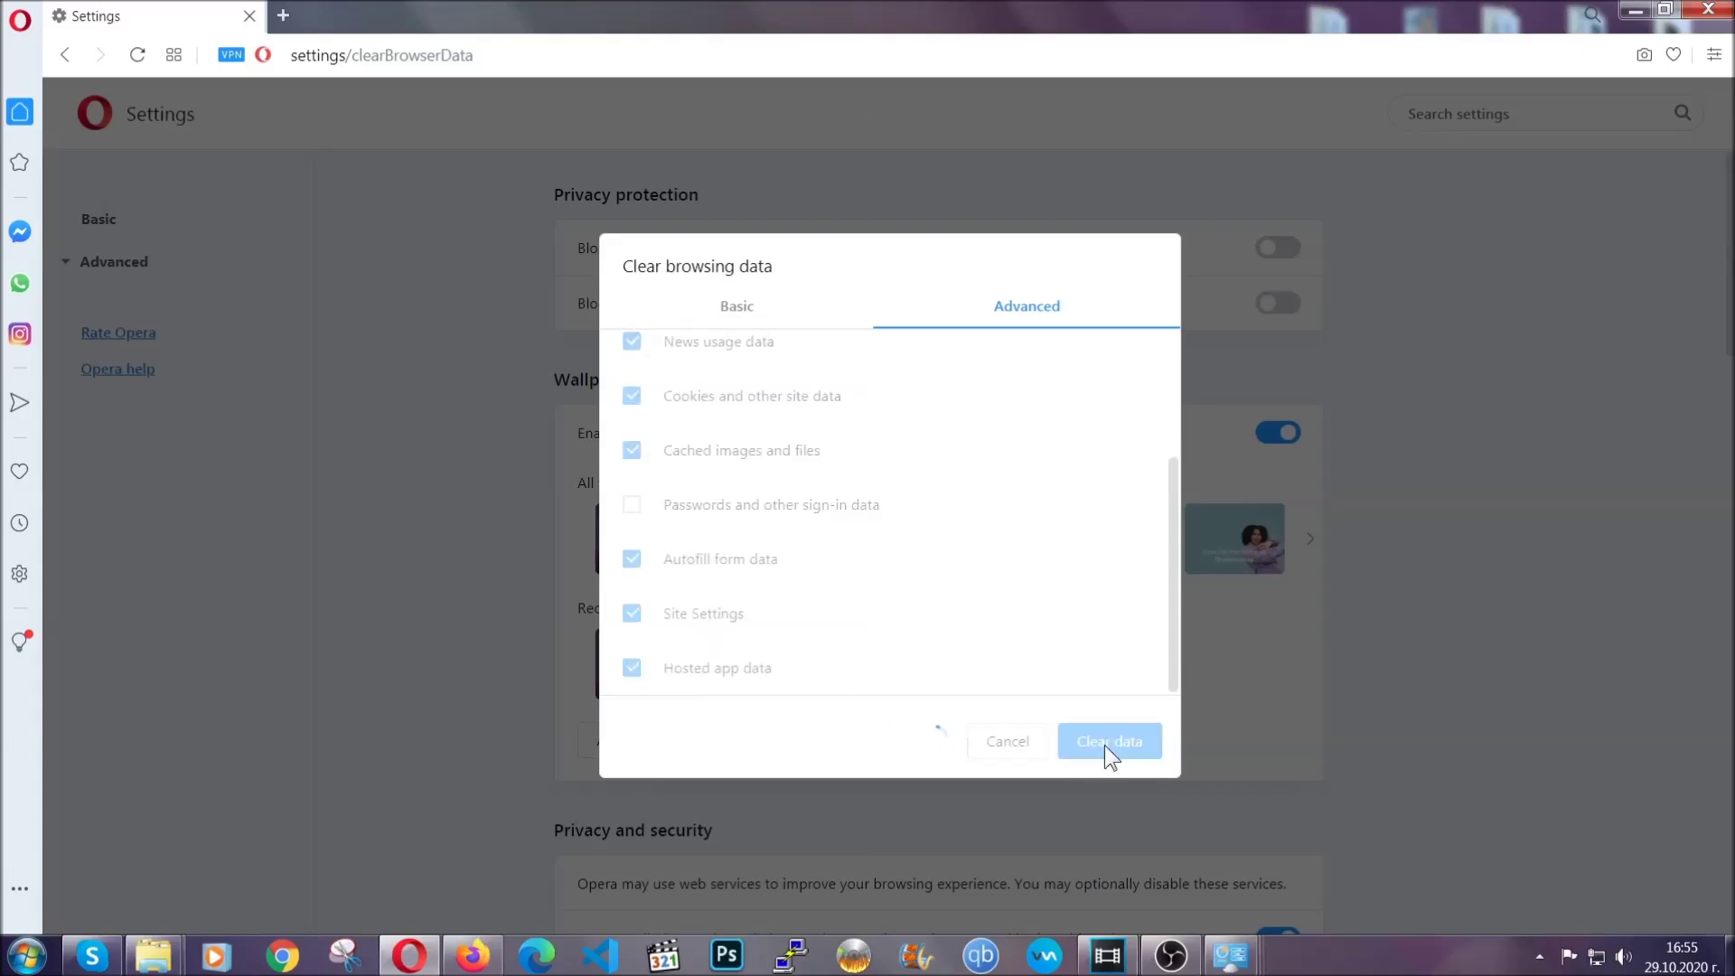